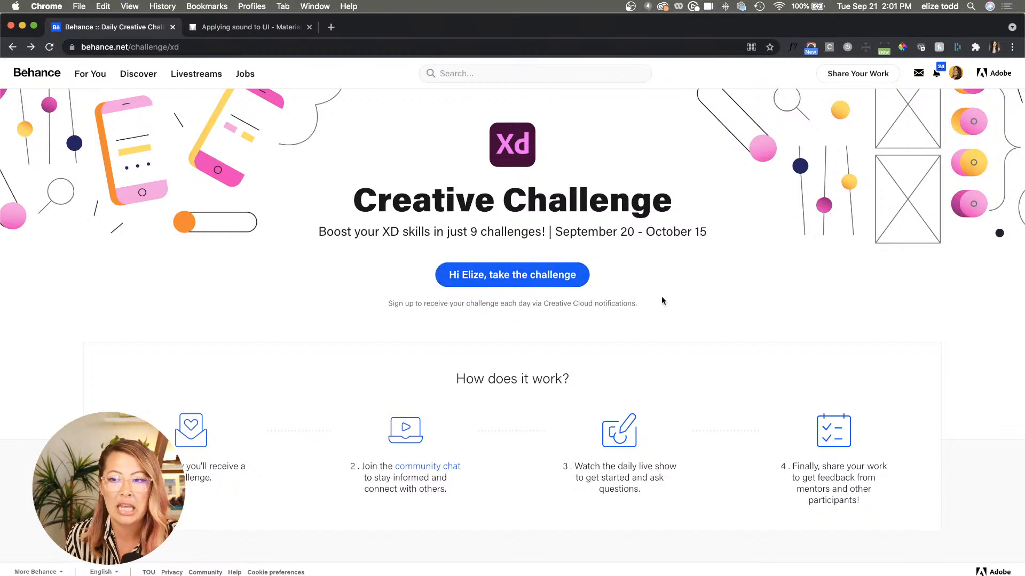
Read the "How does it work?" section on the Behance XD Creative Challenge page
scroll(662, 301, down, 1)
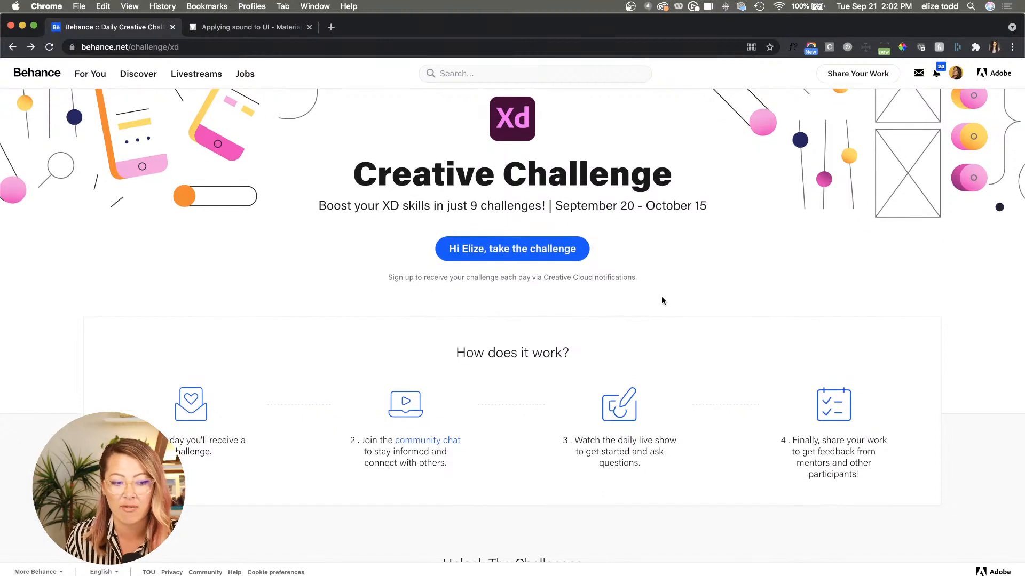
scroll(364, 321, down, 3)
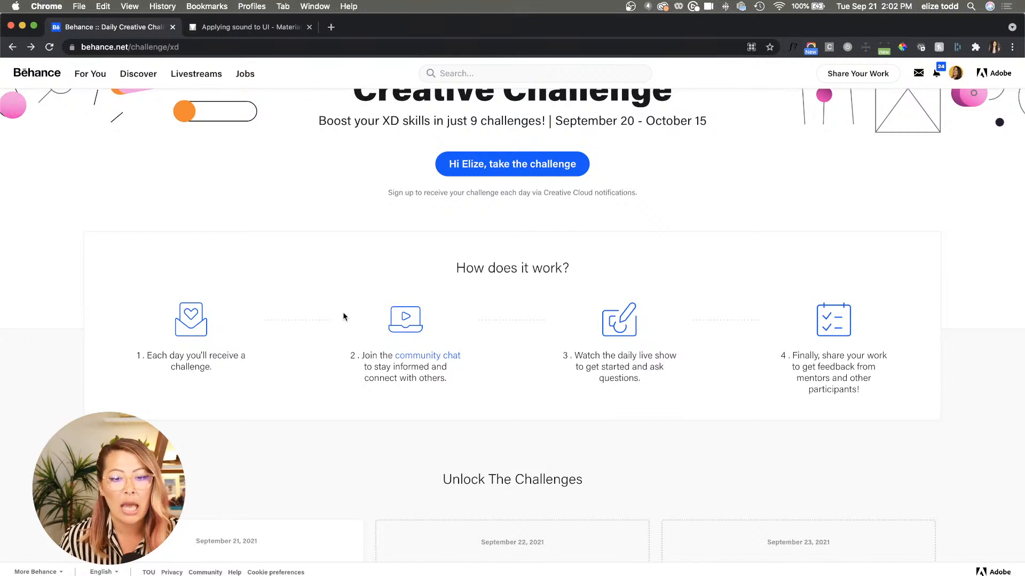
scroll(314, 299, up, 2)
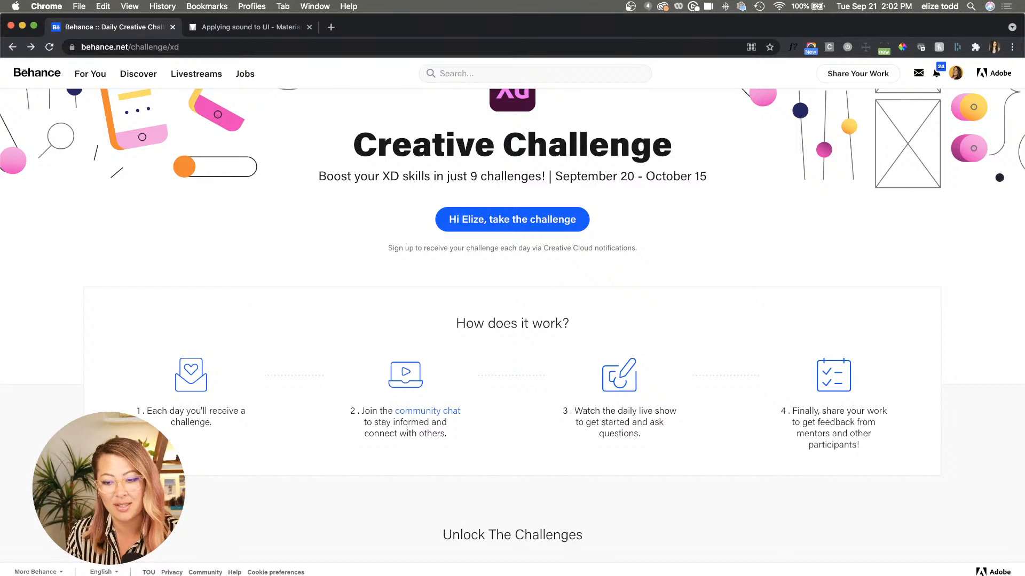
Switch to Discord and look through the music player submissions in the Adobe XD challenge channel and the tips-and-tricks channel
click(849, 567)
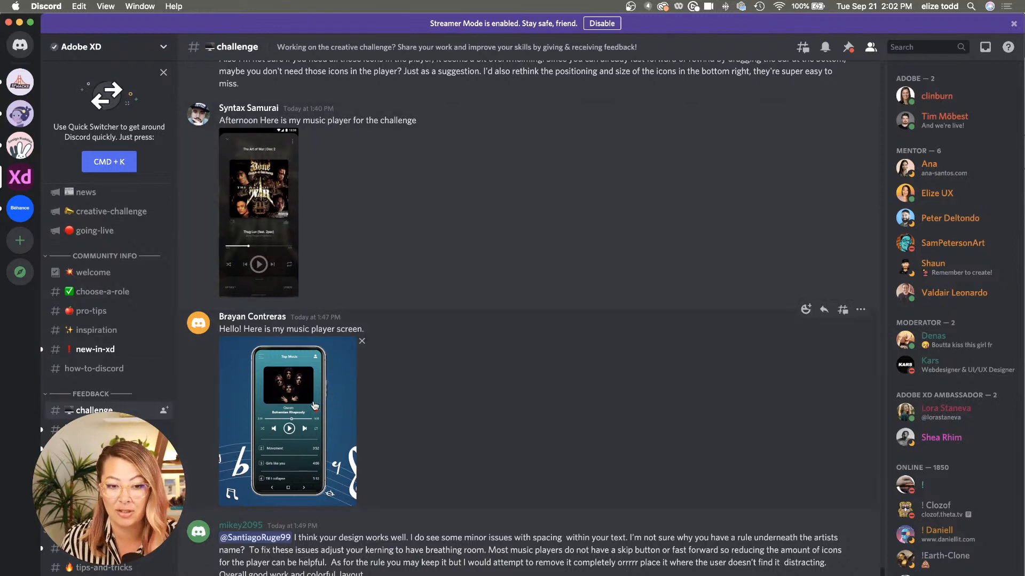
scroll(297, 302, up, 3)
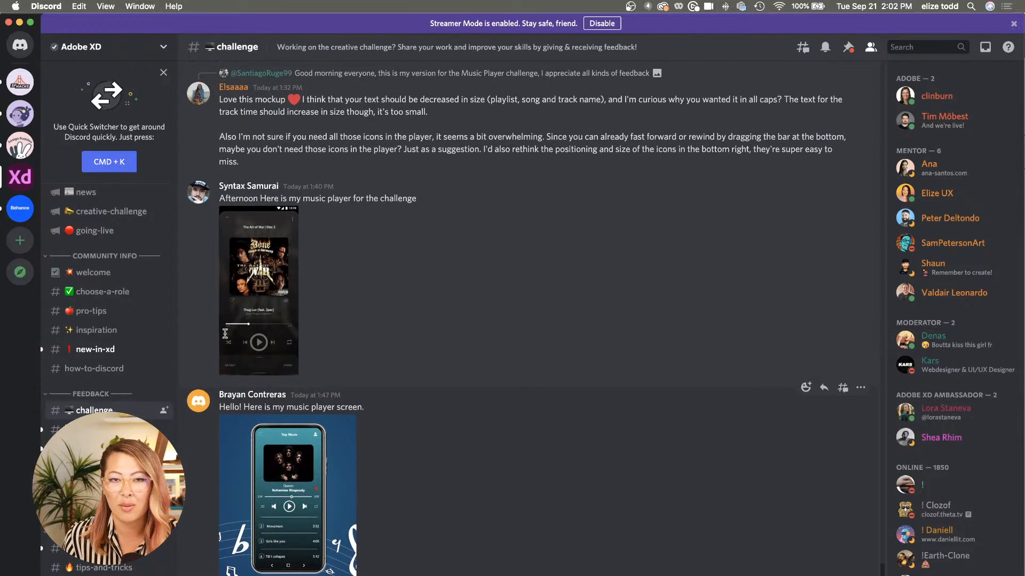
scroll(296, 301, down, 1)
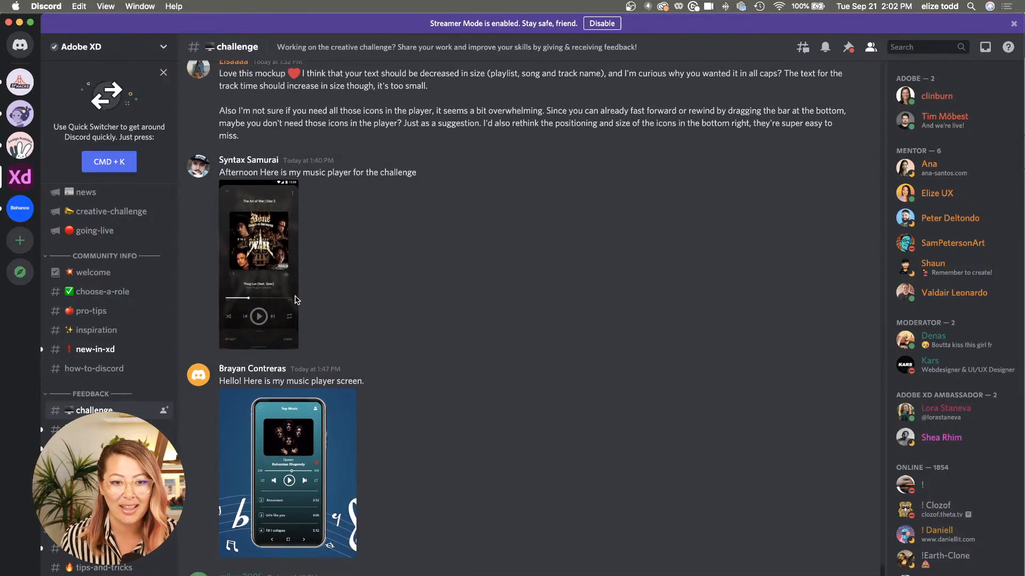
scroll(297, 300, down, 2)
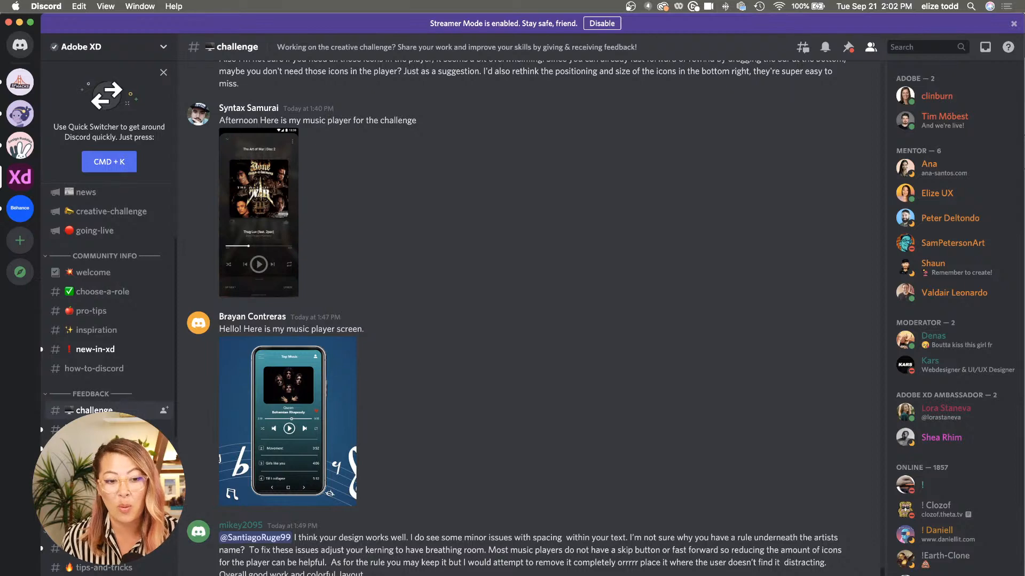
scroll(110, 299, down, 4)
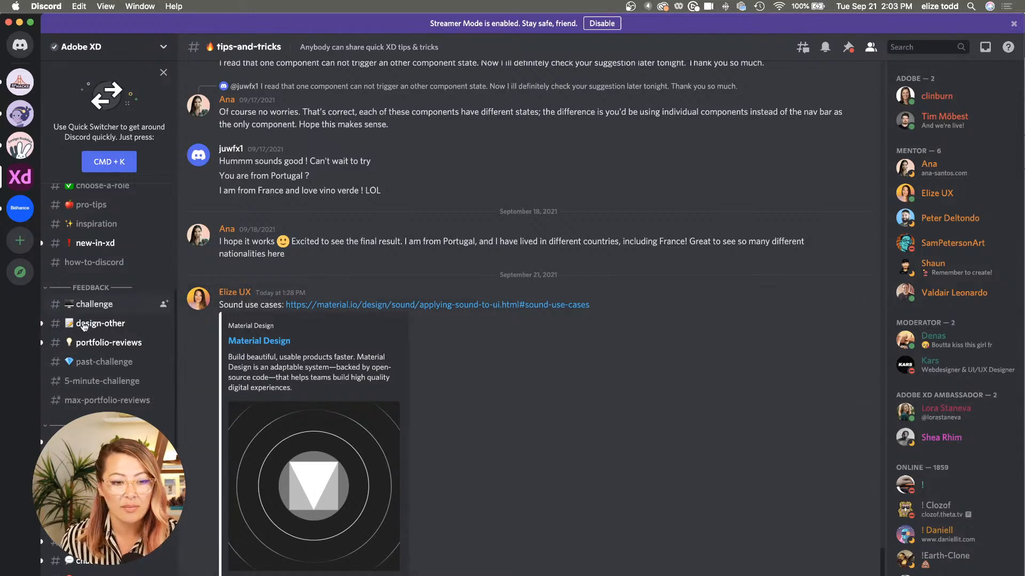
Return to the Behance challenge page in Chrome and examine the September 21 Music Player challenge card
click(20, 24)
scroll(331, 275, down, 10)
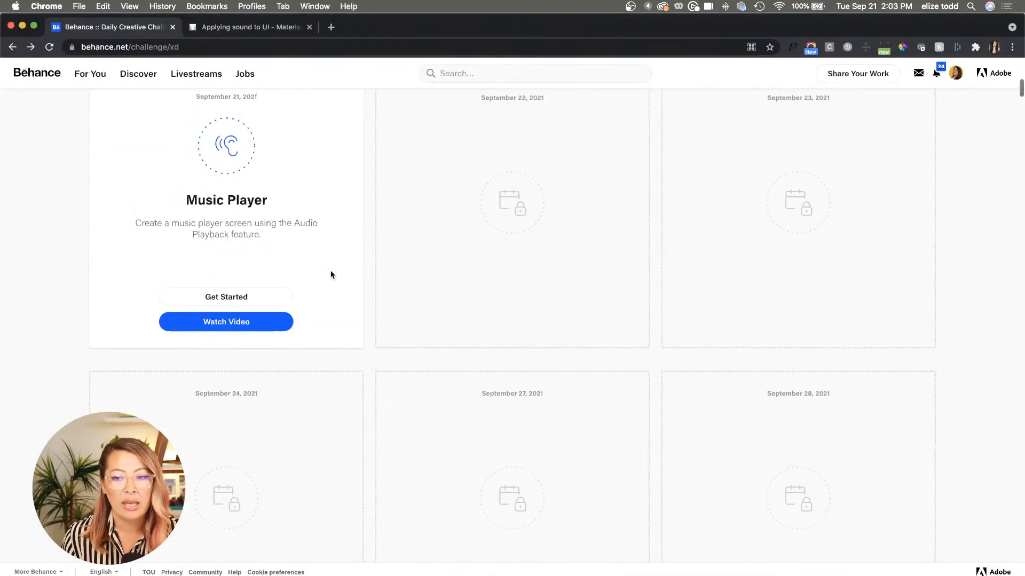
scroll(331, 273, up, 5)
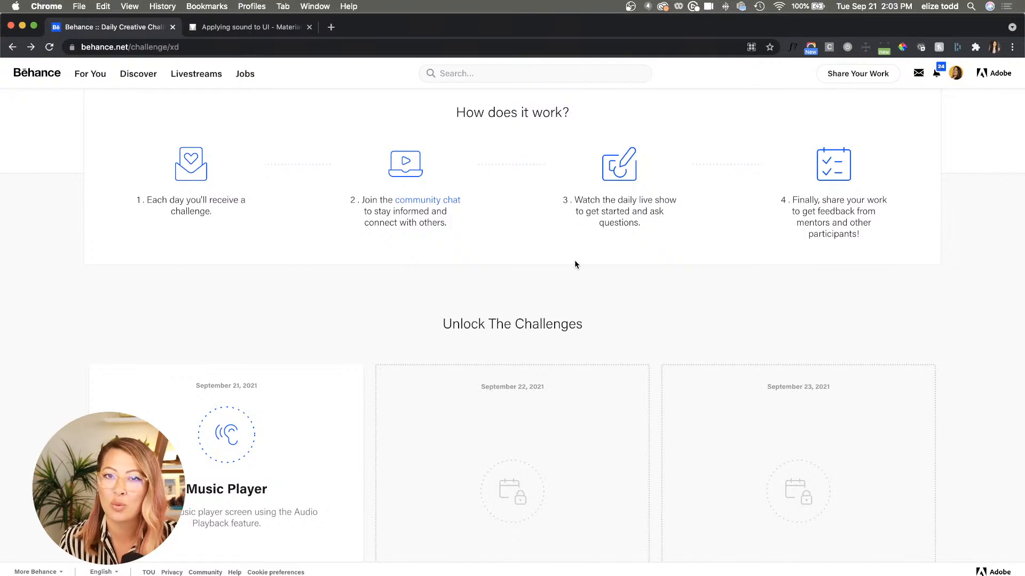
scroll(391, 315, down, 3)
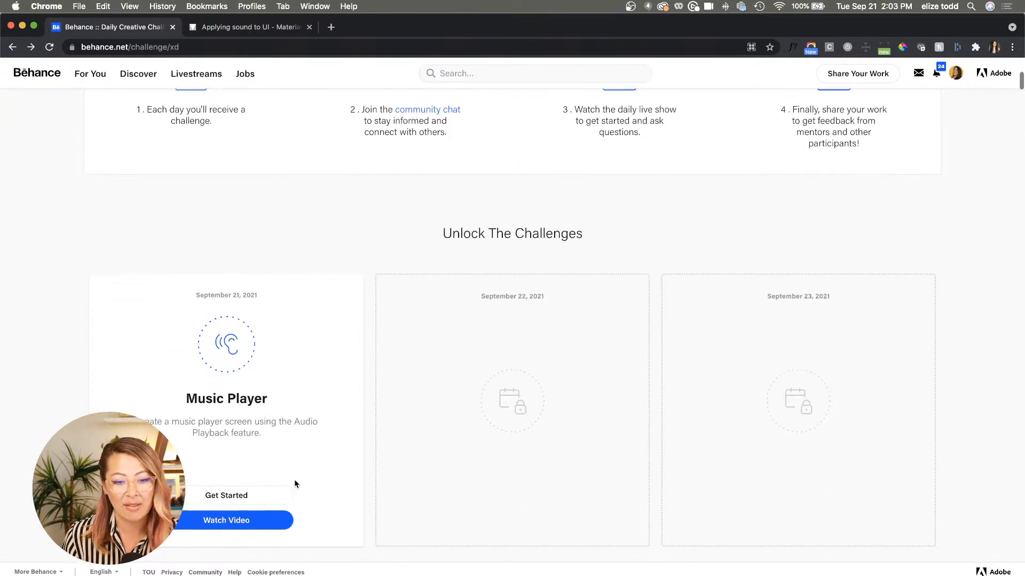
scroll(295, 480, down, 3)
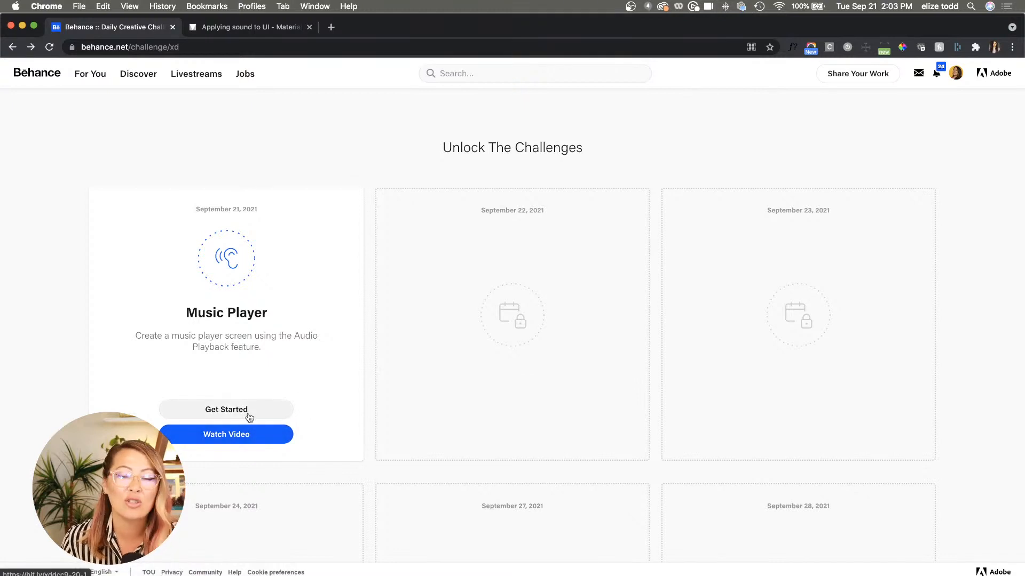
scroll(249, 417, up, 5)
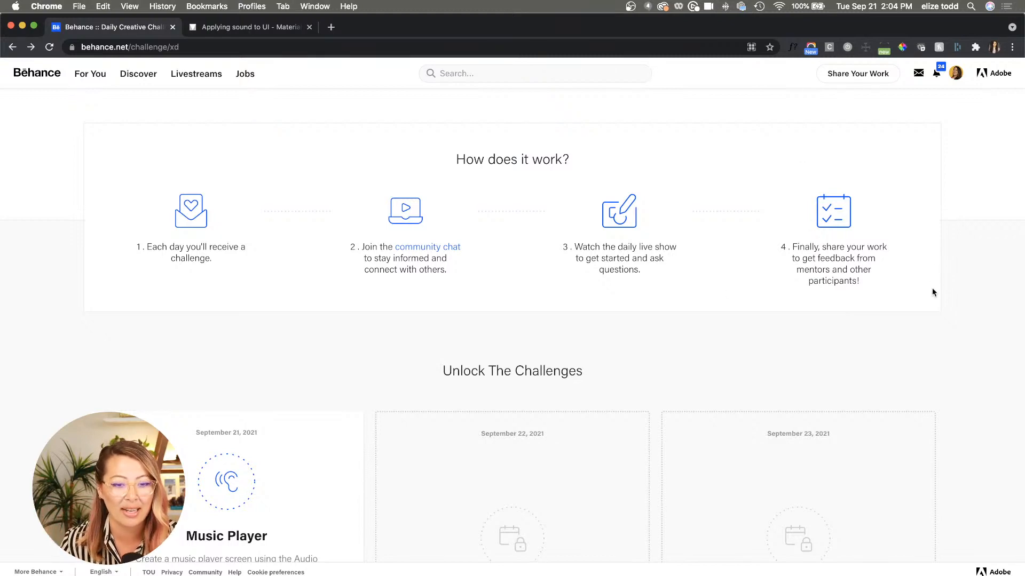
Look through the upcoming challenge dates, the Next Steps section and the Explore Past Challenges section
scroll(593, 294, down, 7)
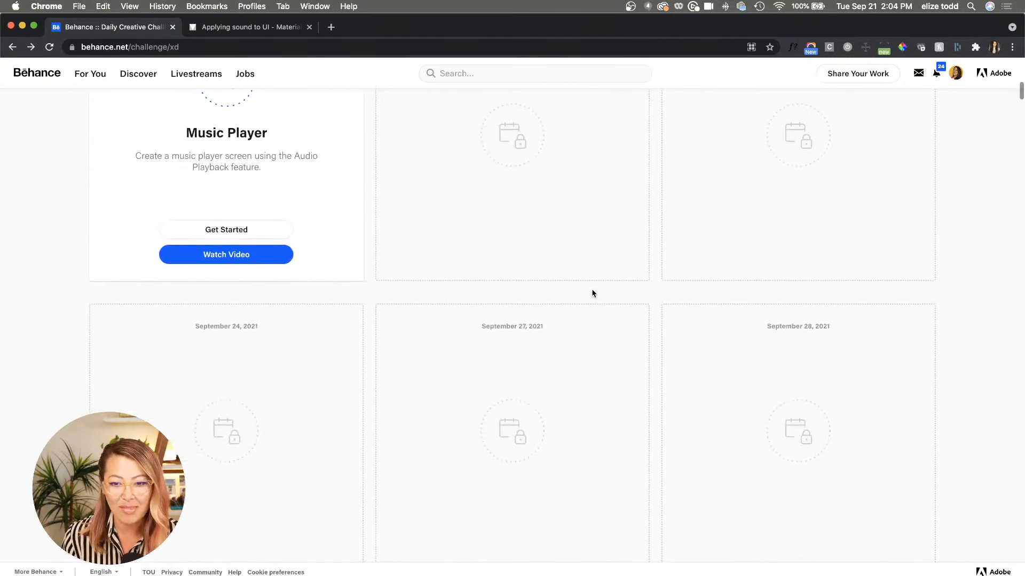
scroll(592, 294, down, 5)
scroll(593, 293, down, 7)
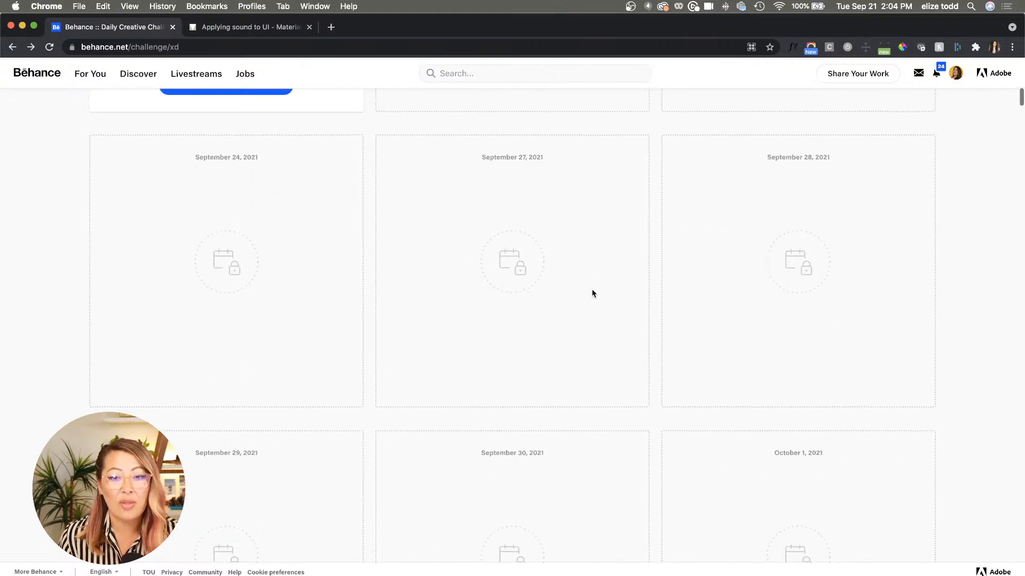
scroll(344, 246, down, 2)
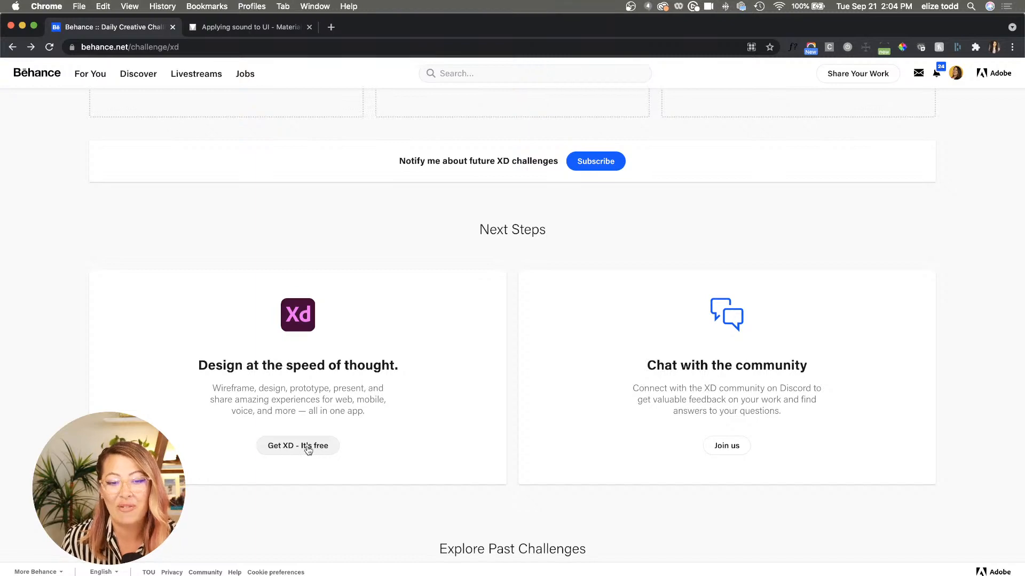
scroll(315, 451, down, 4)
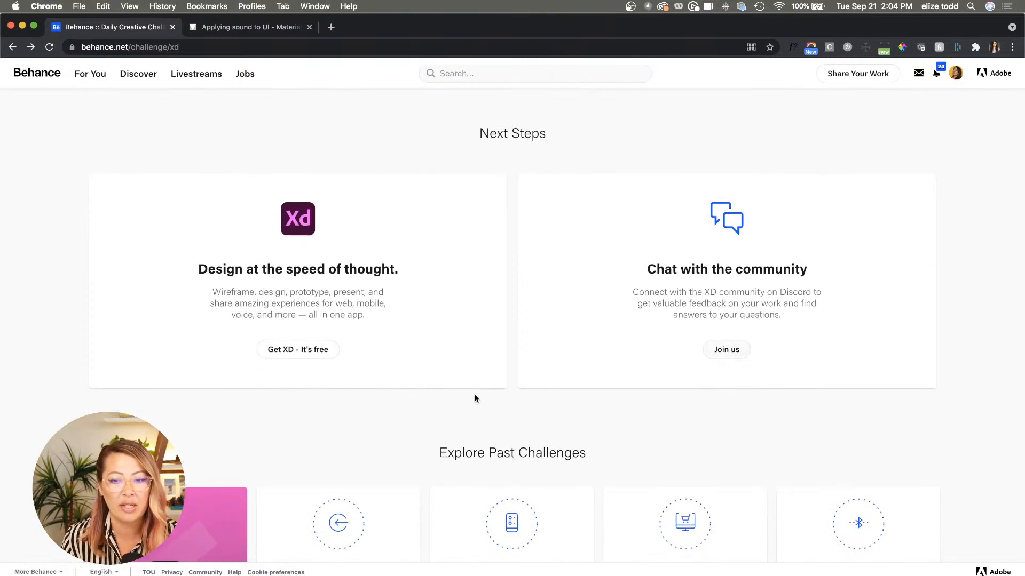
scroll(475, 395, down, 10)
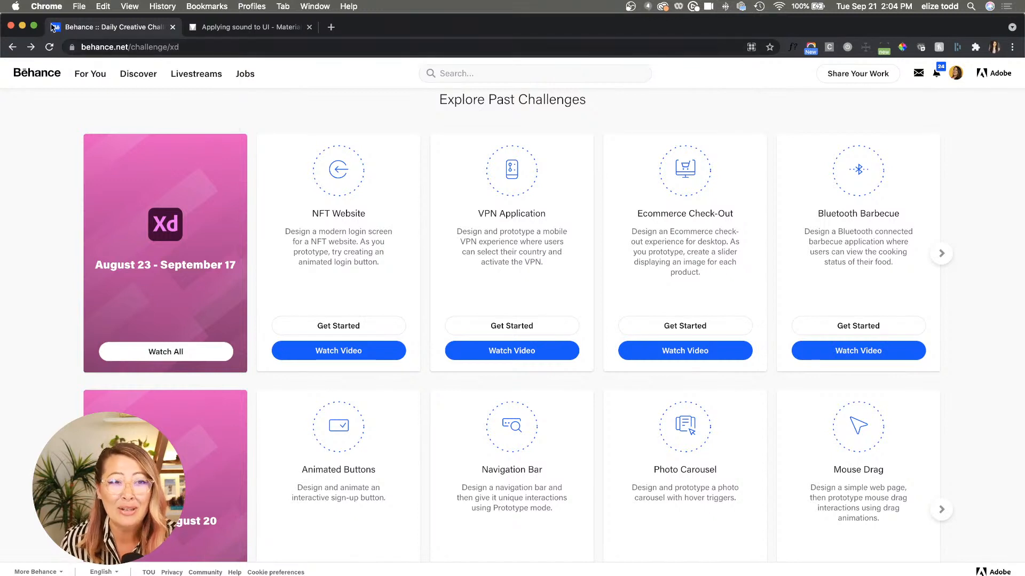
Switch to the DCC_Day1 file in Adobe XD and examine the XD Daily Creative Challenge banner with its schedule
click(22, 25)
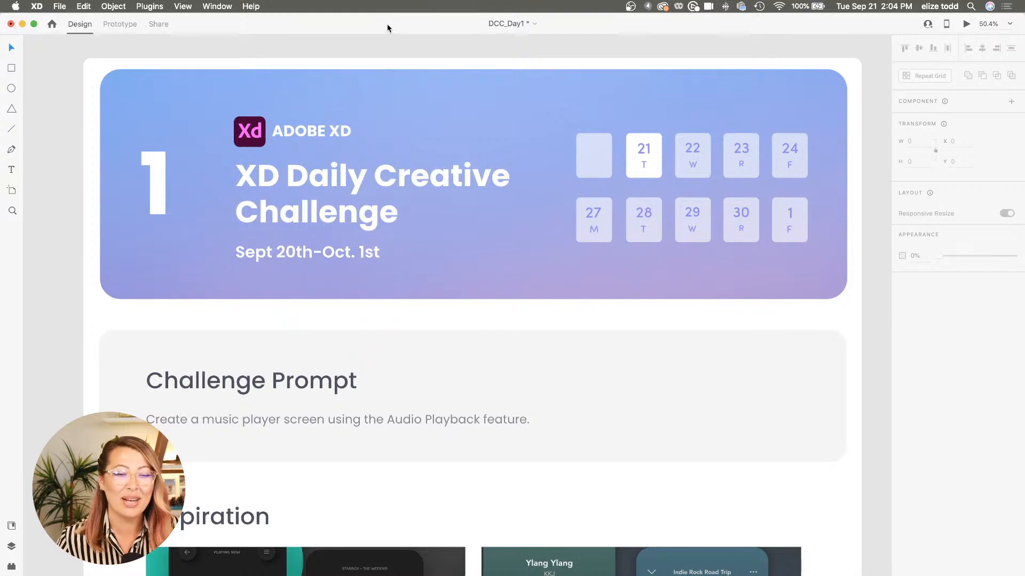
scroll(249, 108, down, 2)
scroll(248, 108, up, 1)
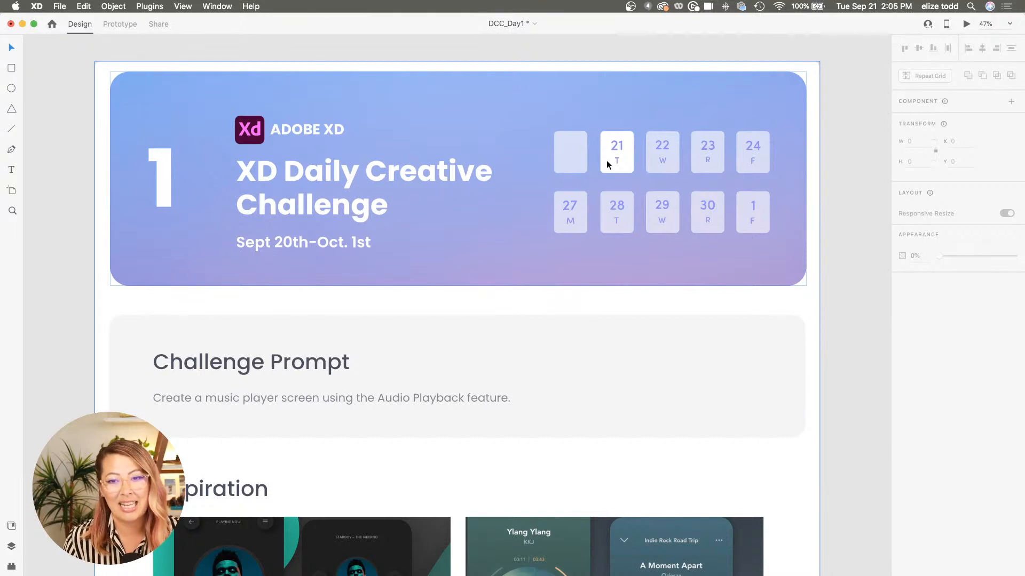
scroll(448, 182, down, 1)
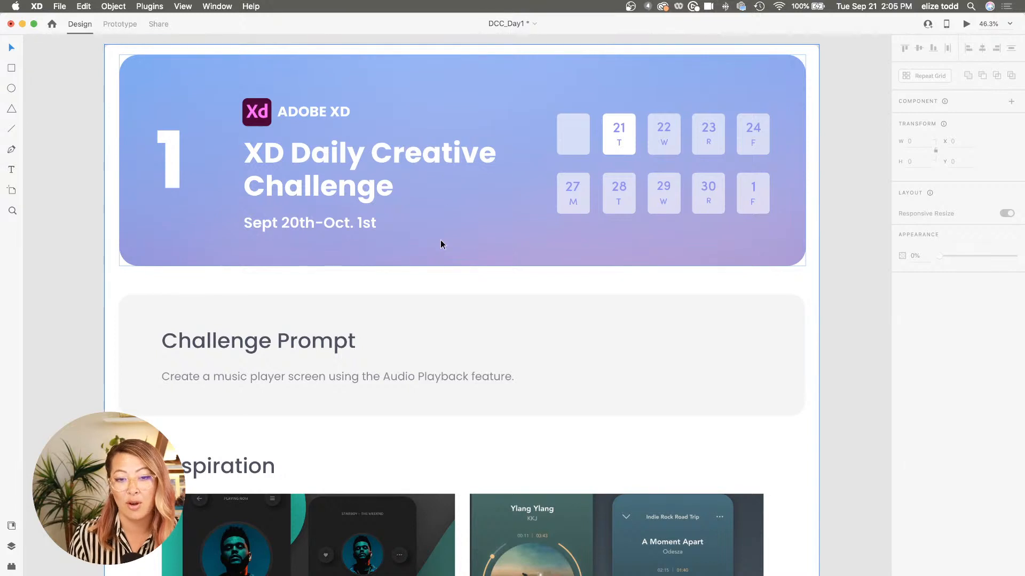
scroll(440, 239, down, 2)
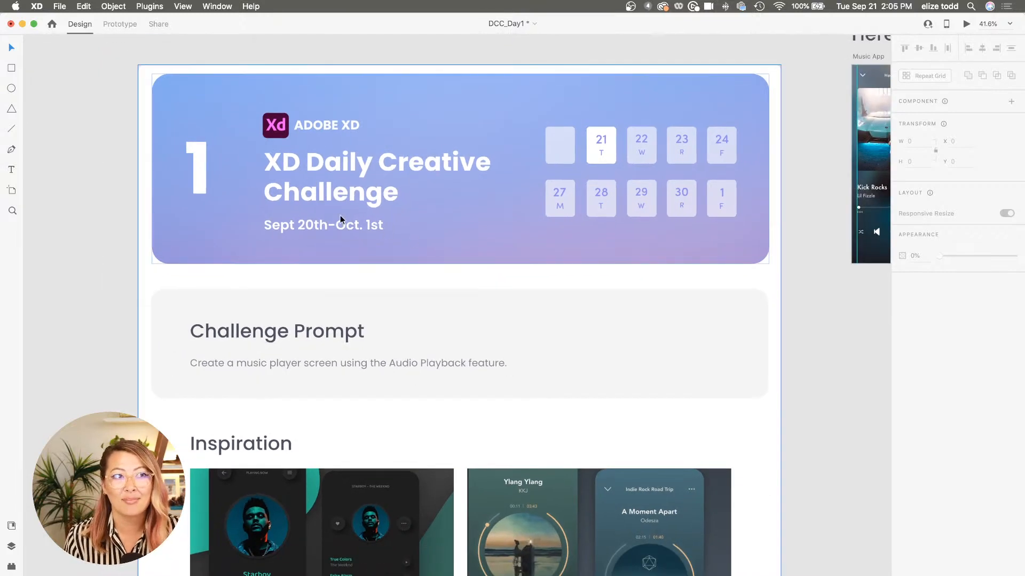
scroll(340, 215, up, 3)
scroll(340, 216, right, 1)
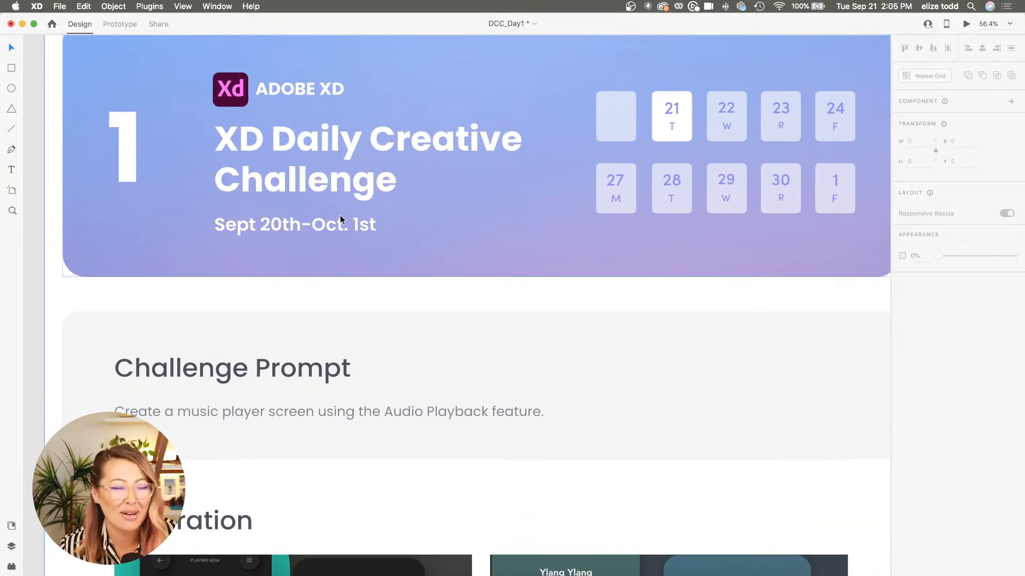
scroll(302, 246, down, 2)
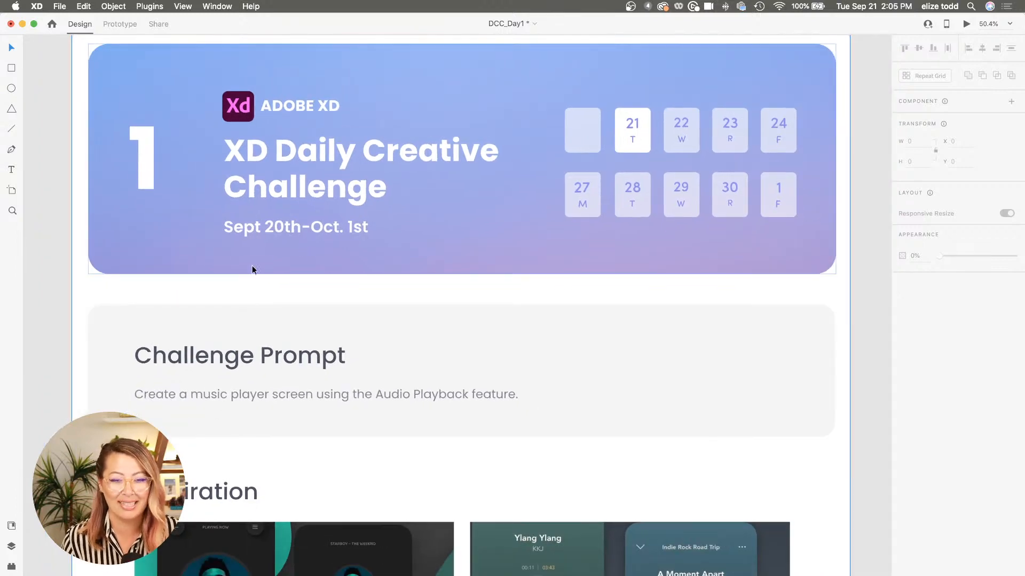
Read the Challenge Prompt section of the day 1 challenge artboard
scroll(252, 265, down, 1)
scroll(252, 266, down, 1)
scroll(252, 266, down, 1)
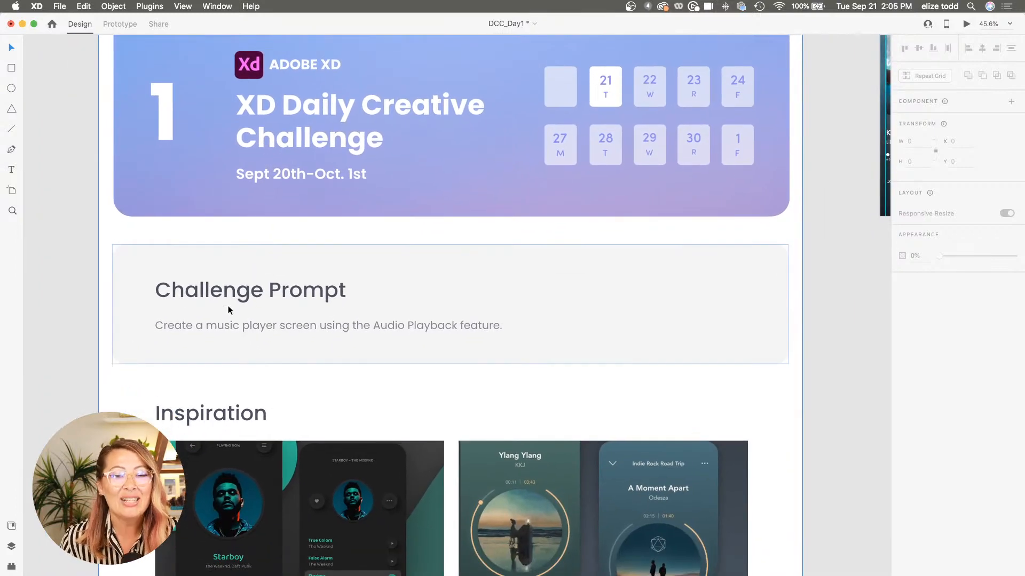
scroll(228, 321, down, 1)
scroll(228, 328, up, 2)
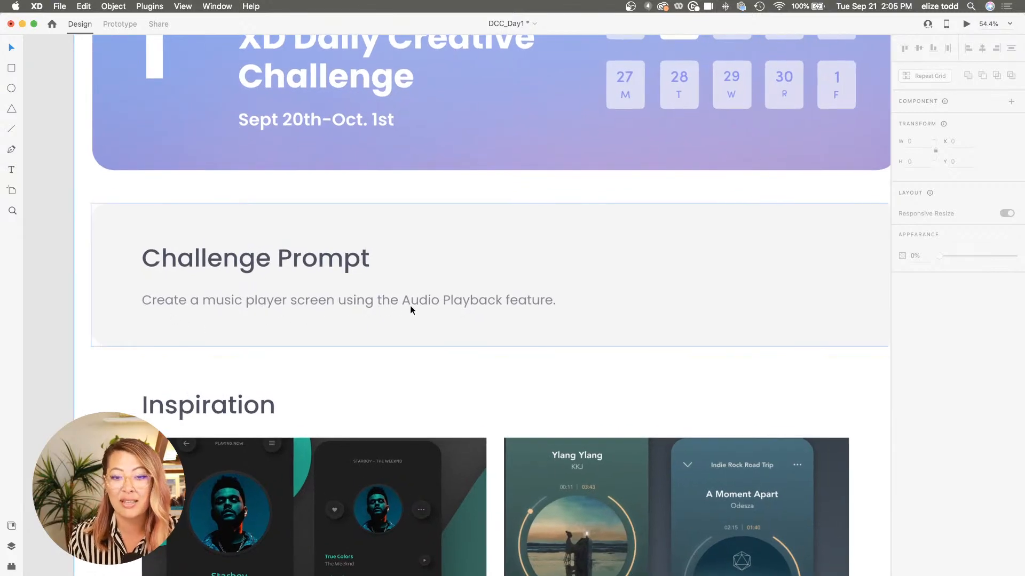
scroll(501, 305, down, 1)
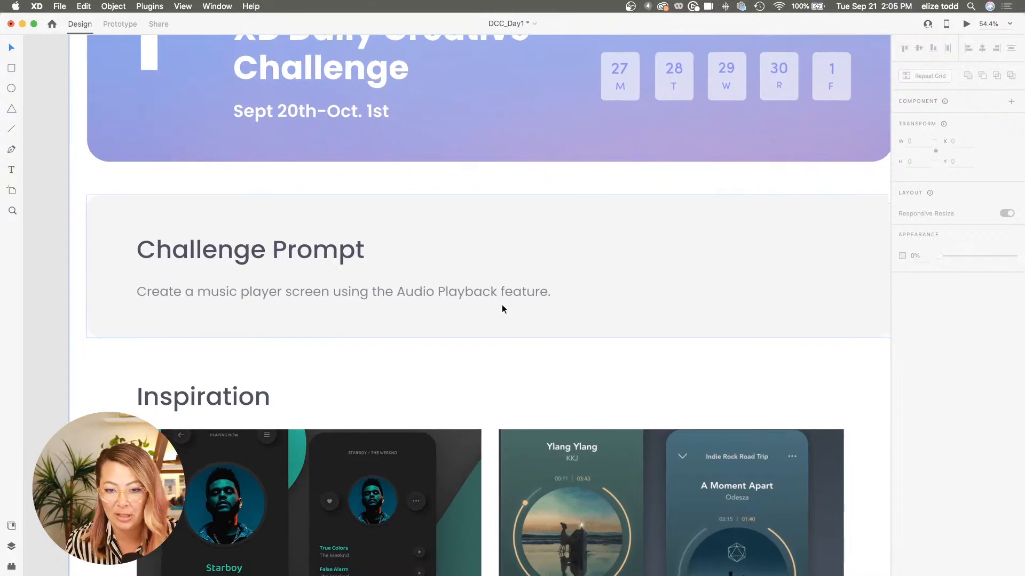
scroll(501, 305, down, 2)
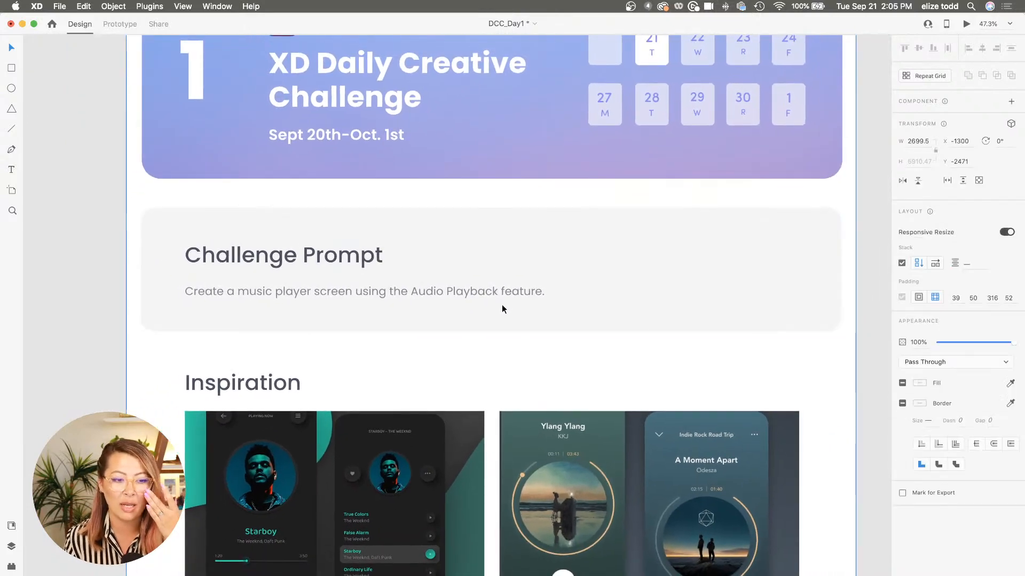
Examine the two music player examples in the Inspiration section
scroll(502, 307, down, 1)
scroll(501, 306, down, 1)
scroll(501, 303, down, 1)
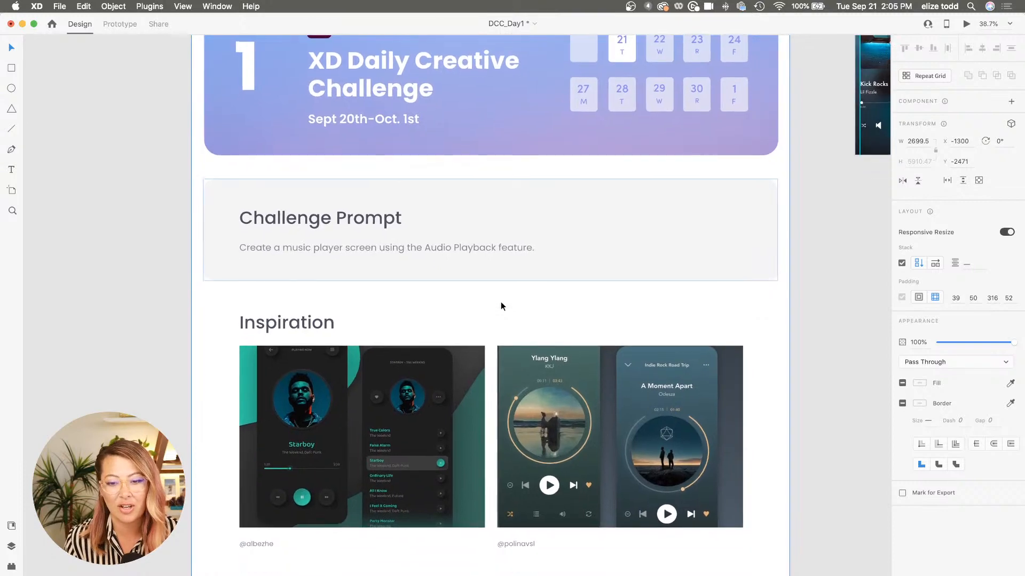
scroll(501, 303, up, 3)
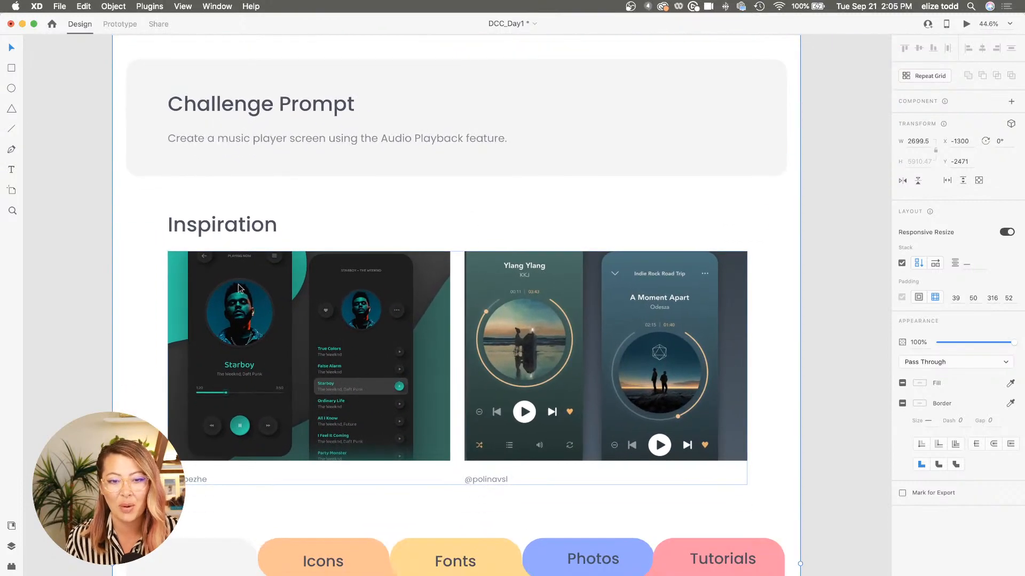
scroll(241, 285, up, 3)
scroll(242, 277, down, 2)
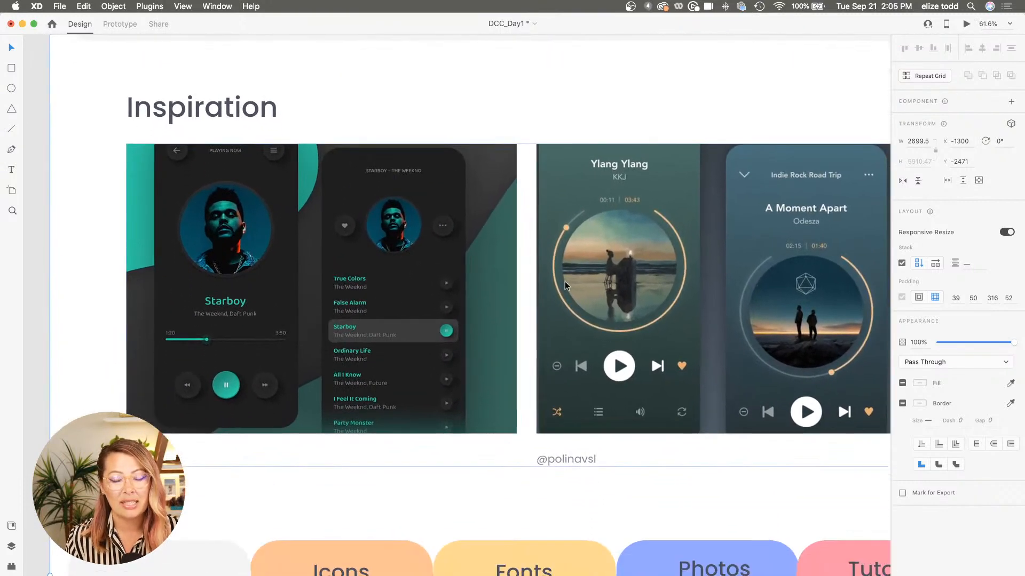
scroll(564, 281, down, 2)
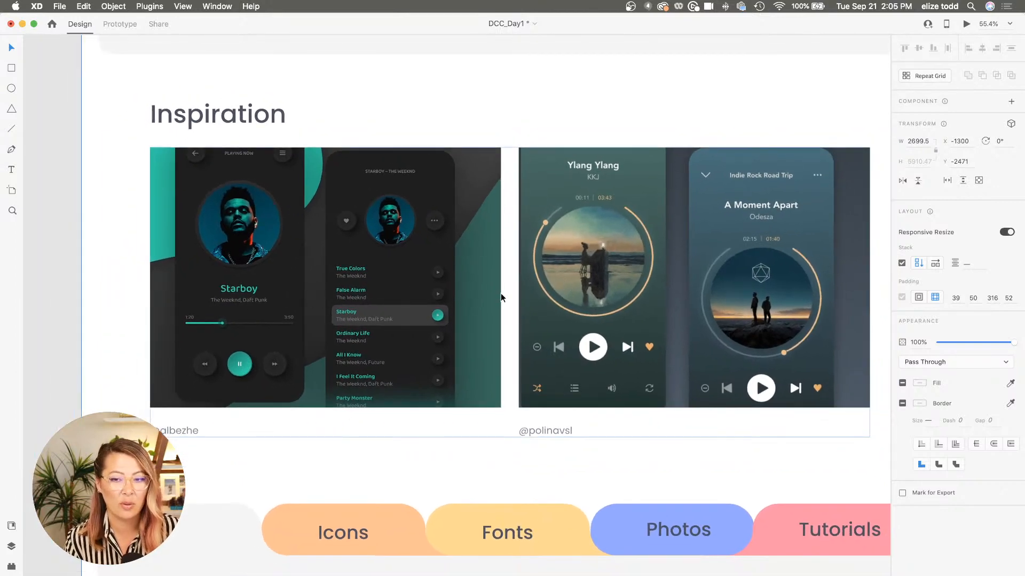
Bring the Music App starter artboard beside the challenge brief into close view
scroll(501, 293, down, 5)
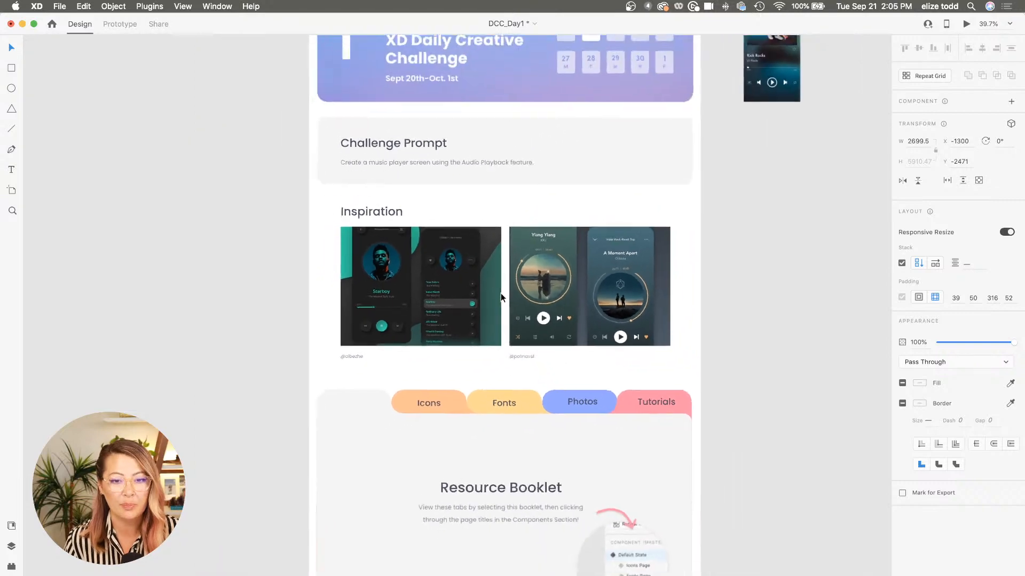
scroll(500, 293, right, 3)
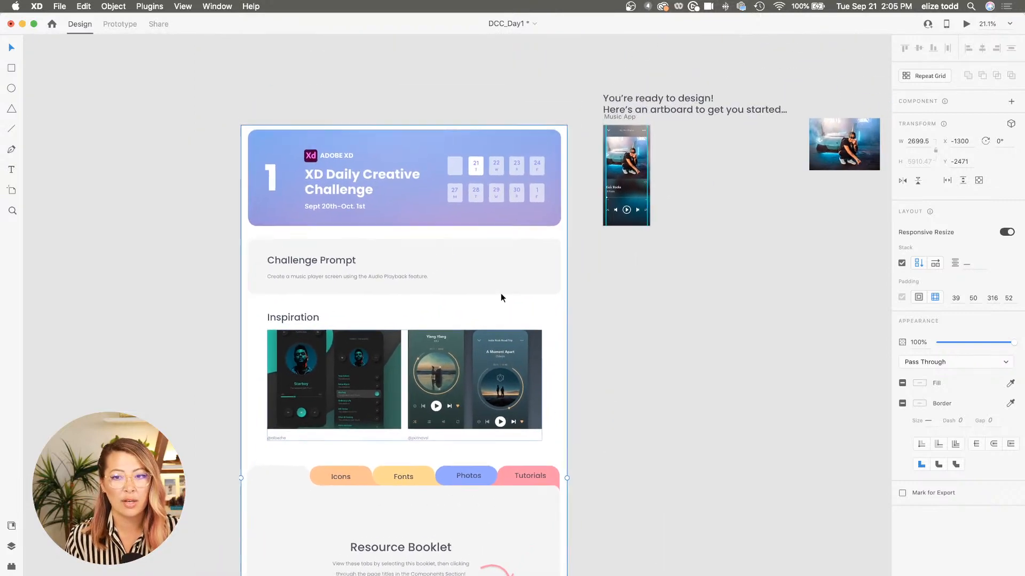
scroll(593, 239, up, 3)
scroll(593, 238, up, 4)
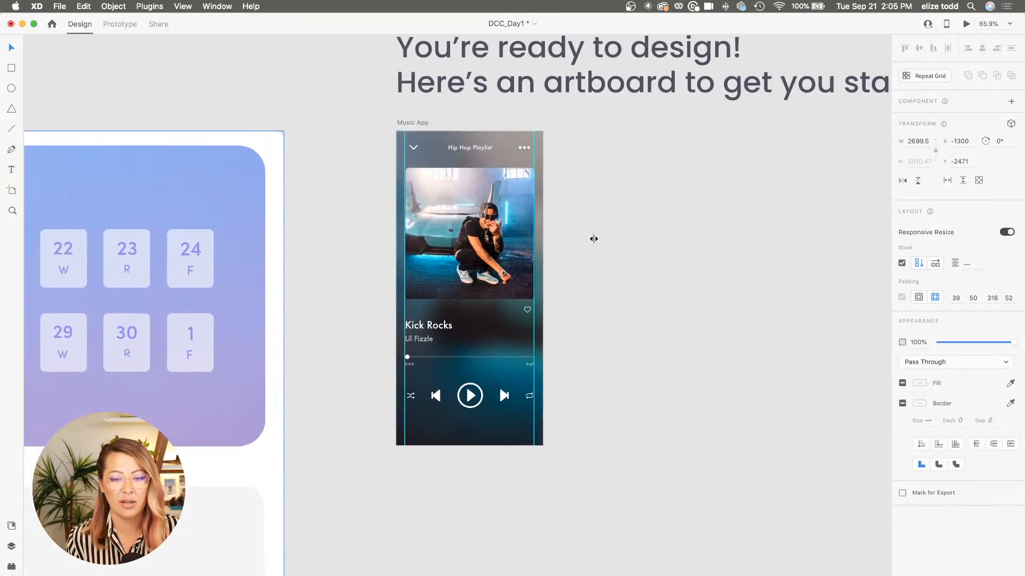
Preview the Music App artboard, play its Kick Rocks track with the volume raised, and close the preview
scroll(535, 237, up, 2)
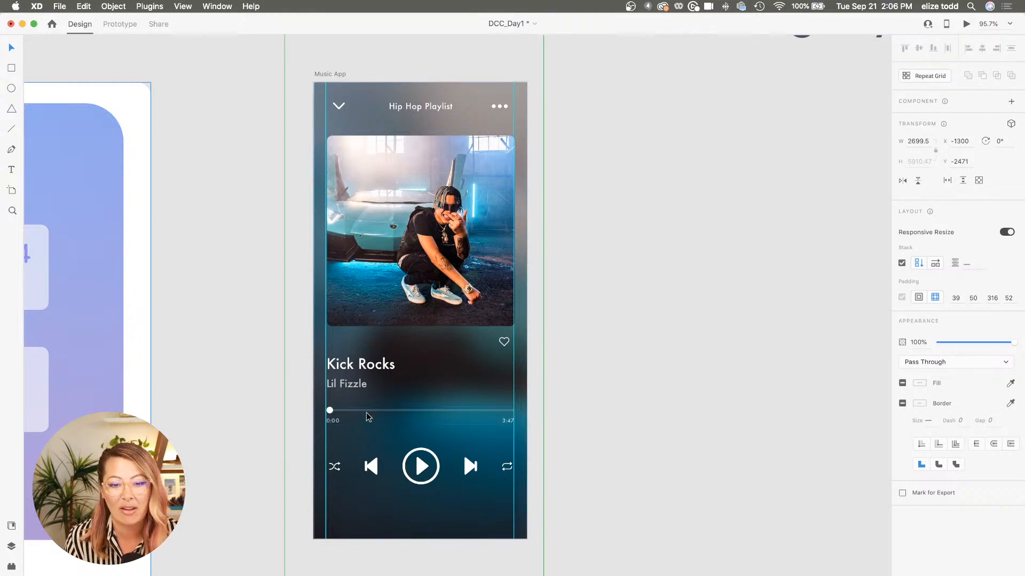
click(326, 70)
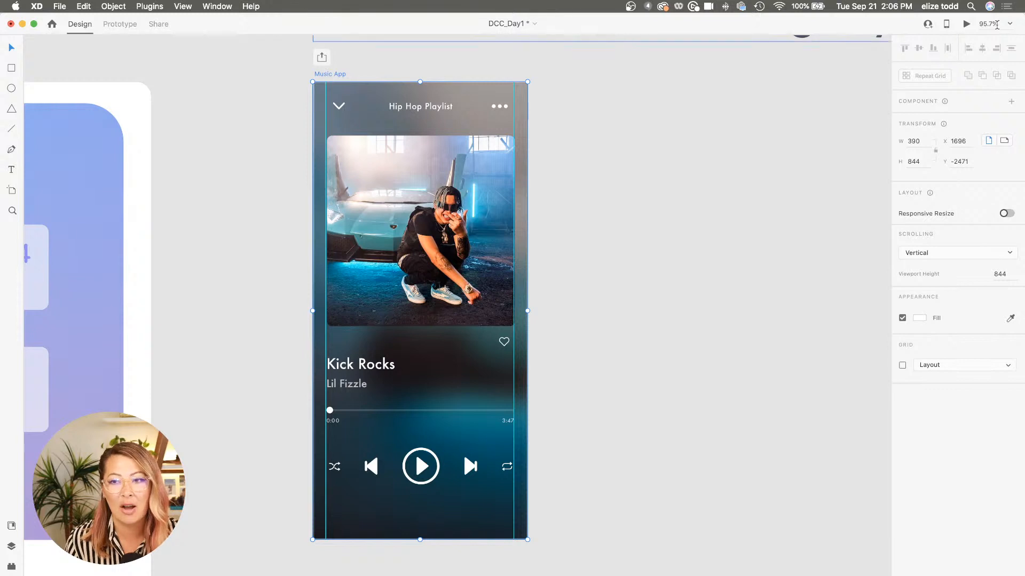
click(965, 24)
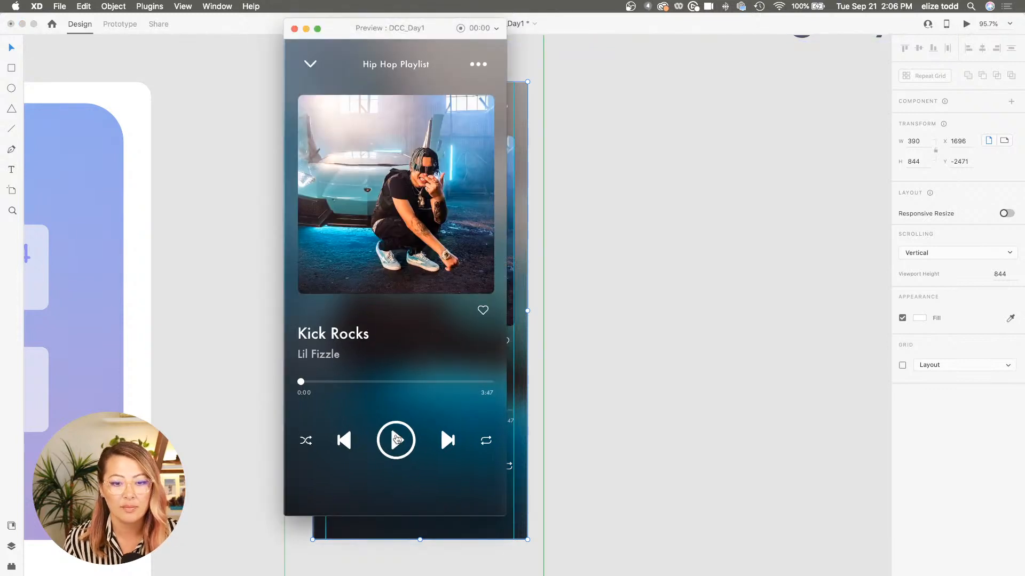
click(396, 439)
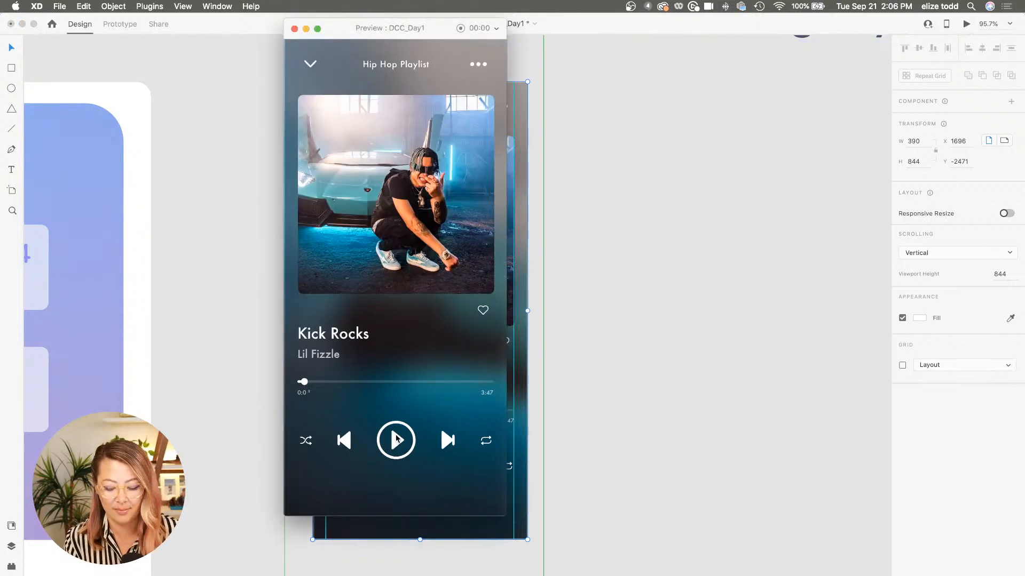
key(XF86AudioRaiseVolume)
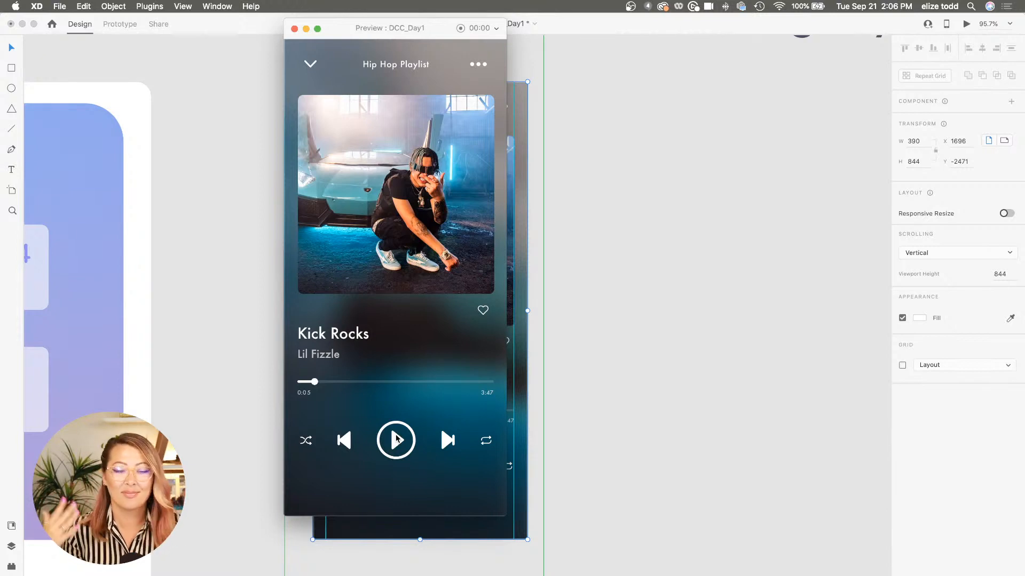
click(294, 29)
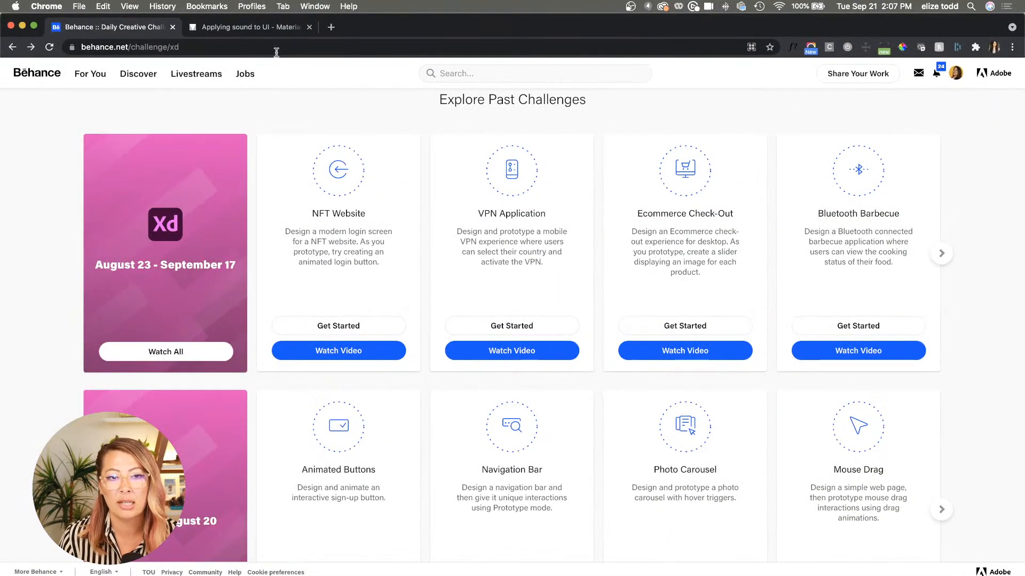
Switch to the Material Design page in Chrome, read the "Sound as decoration" guidance, and return to Adobe XD
click(269, 29)
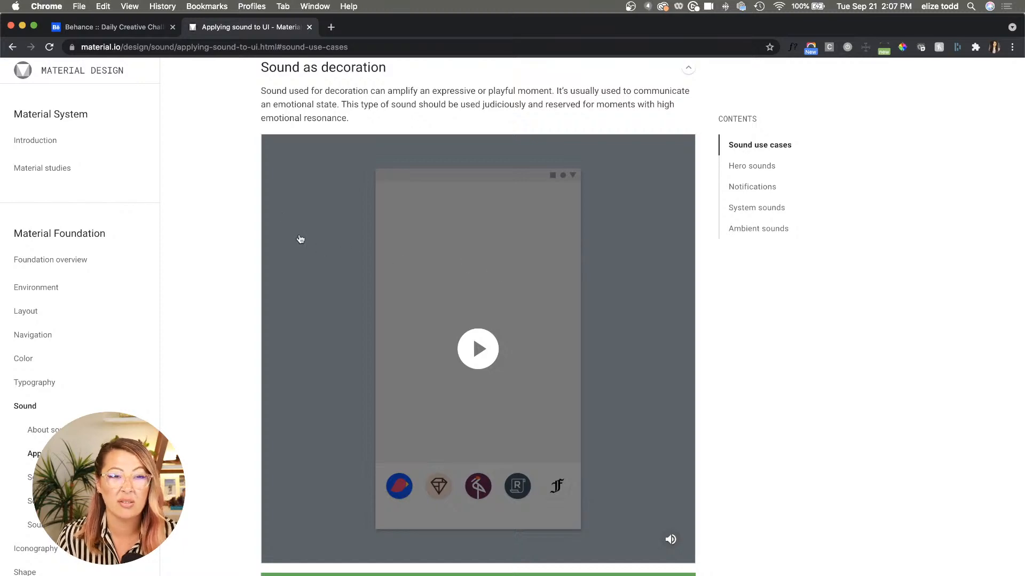
scroll(204, 235, up, 7)
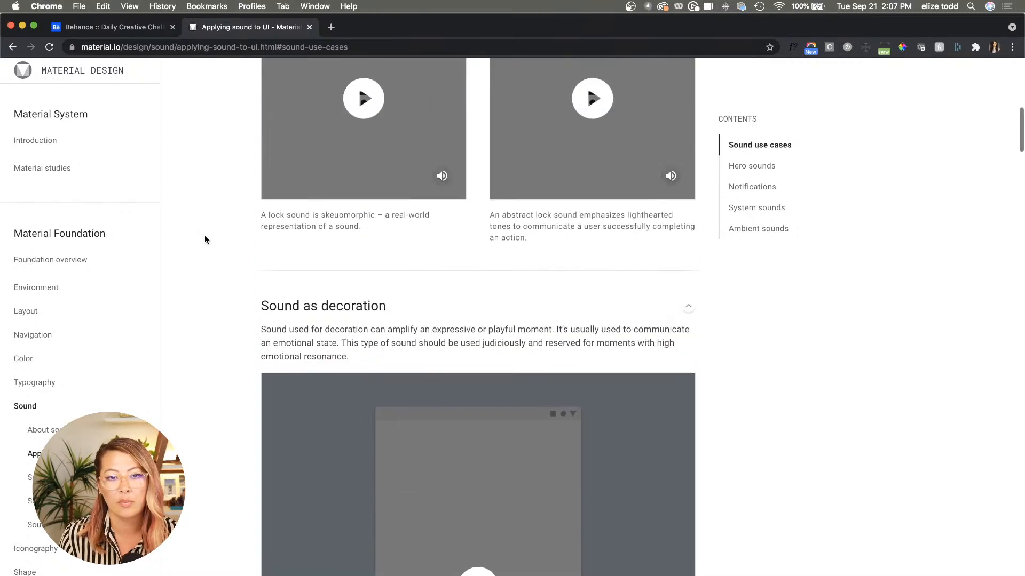
scroll(204, 235, down, 5)
scroll(204, 240, down, 2)
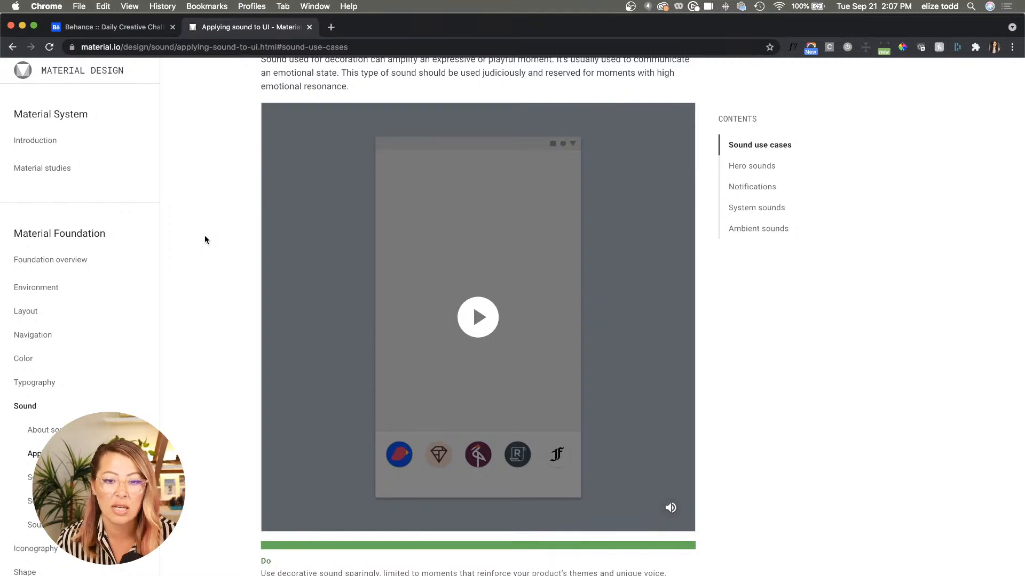
scroll(204, 239, up, 1)
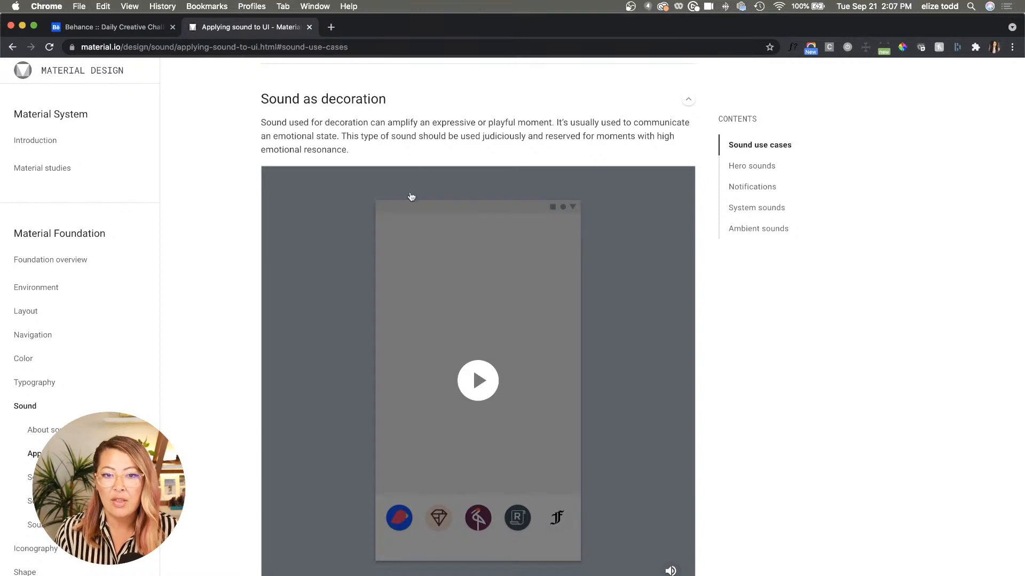
scroll(457, 339, down, 2)
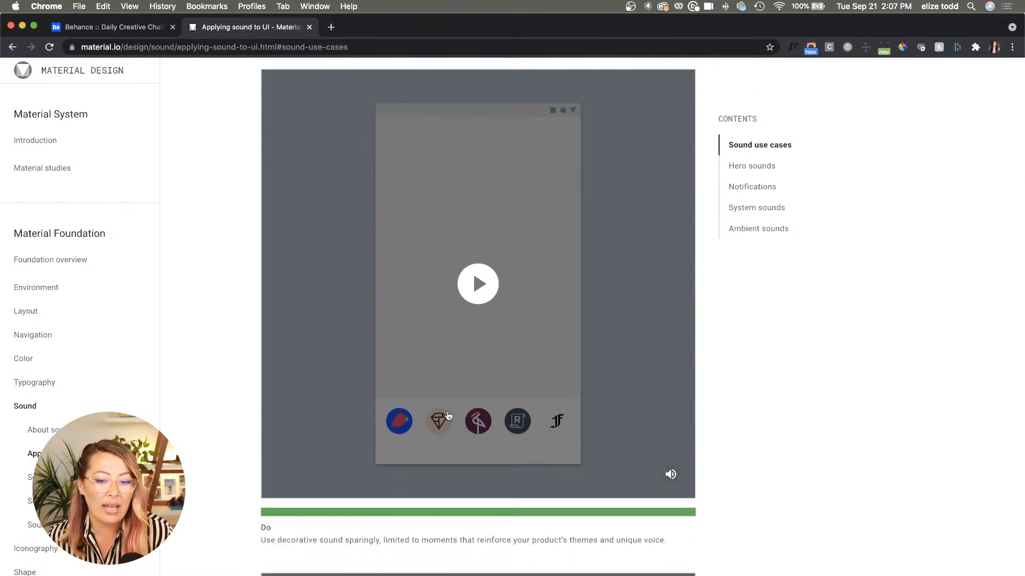
scroll(451, 395, down, 1)
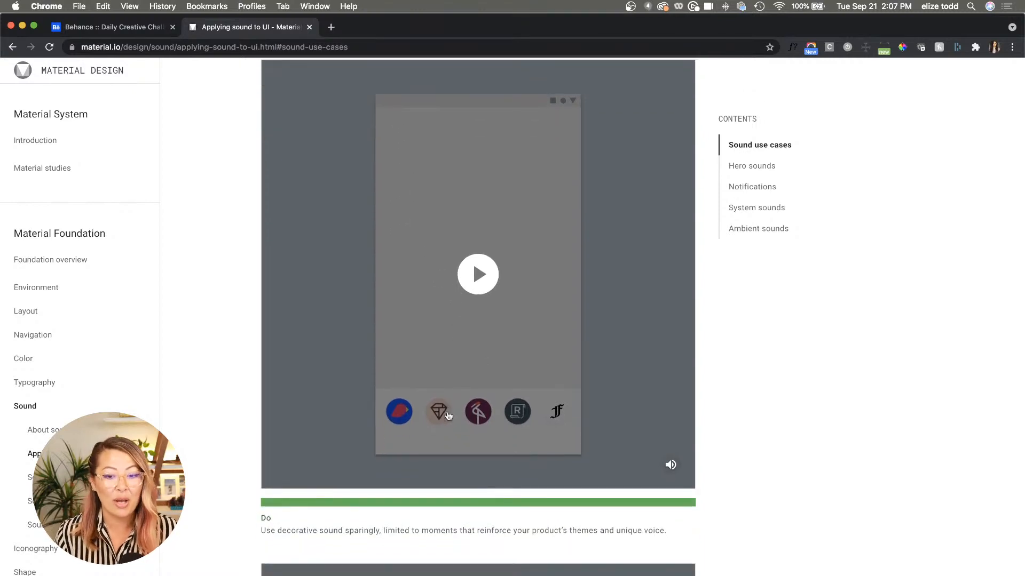
scroll(448, 416, down, 1)
scroll(448, 416, down, 1)
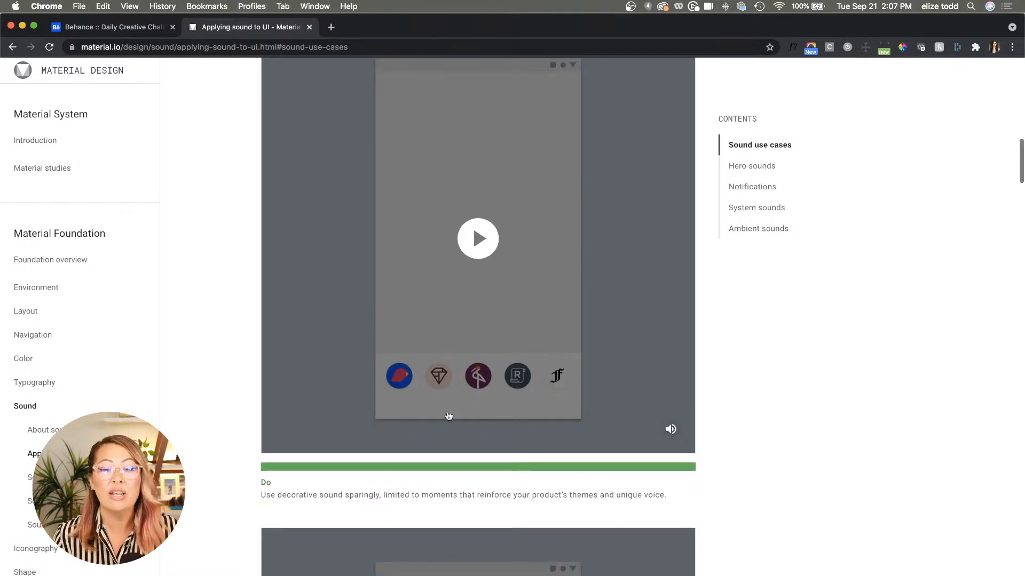
scroll(449, 417, down, 3)
scroll(447, 415, down, 8)
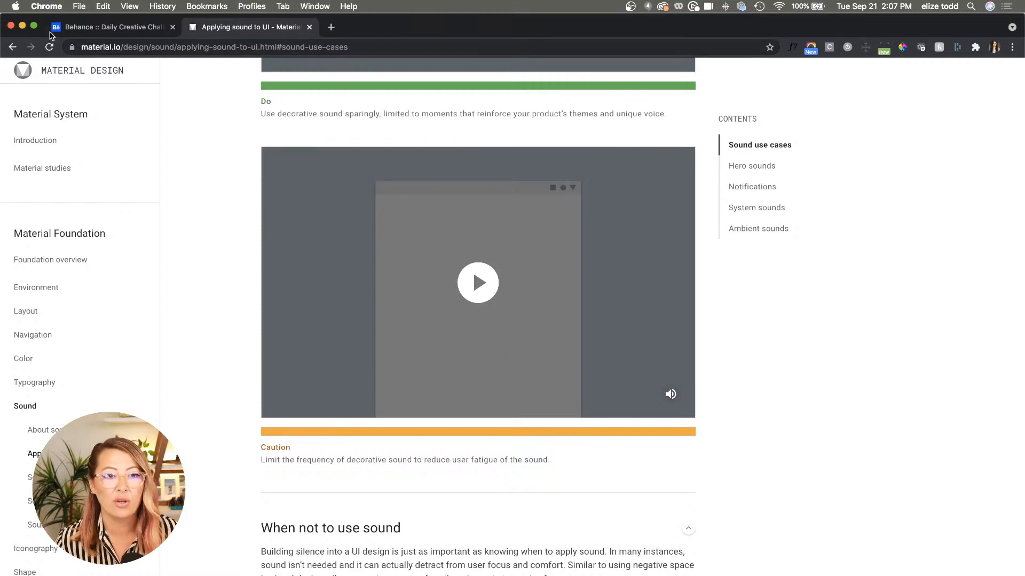
click(23, 25)
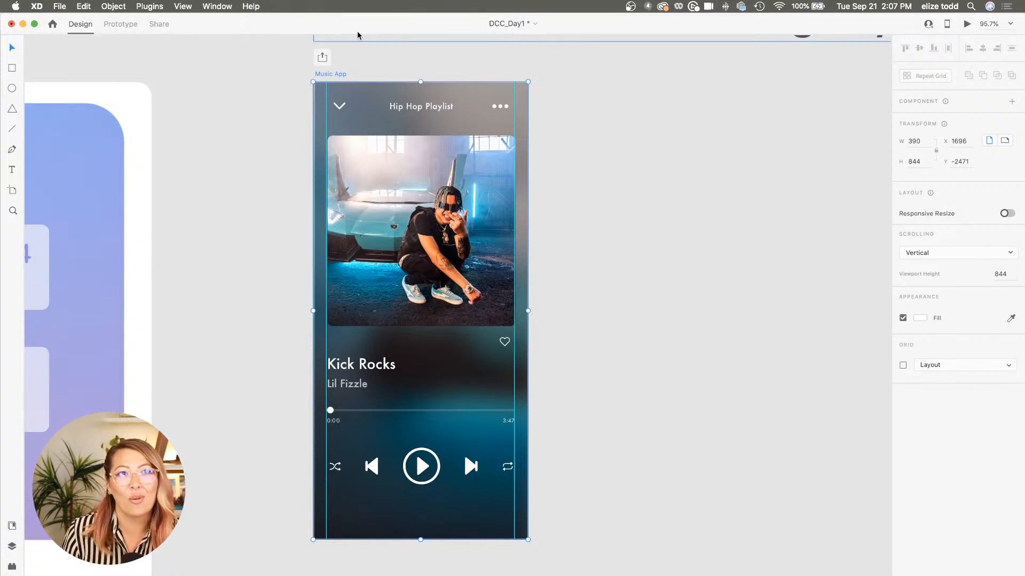
Add a blank iPhone 12, 12 Pro artboard beside the Music App artboard
click(578, 165)
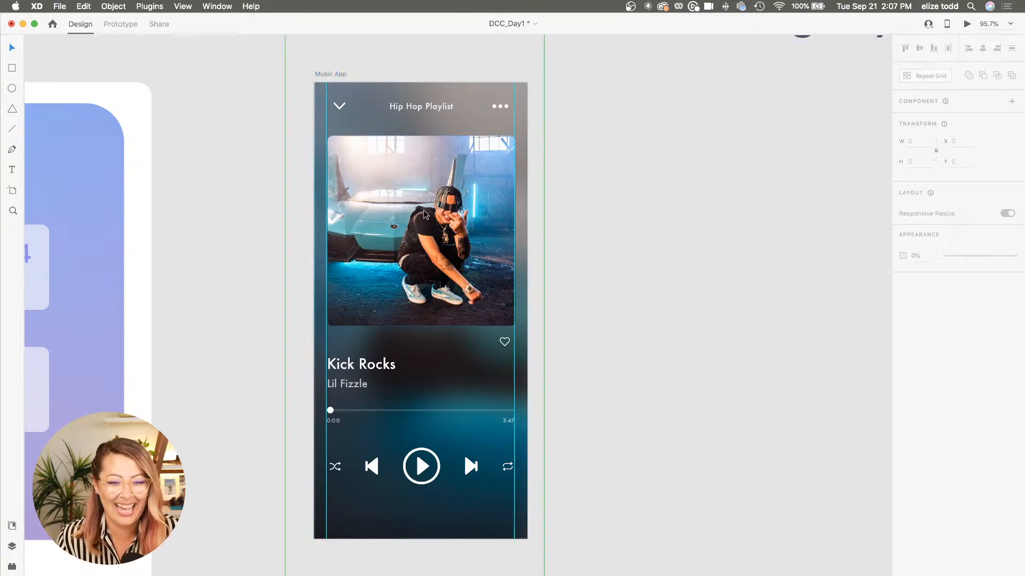
scroll(426, 215, down, 2)
scroll(567, 204, right, 2)
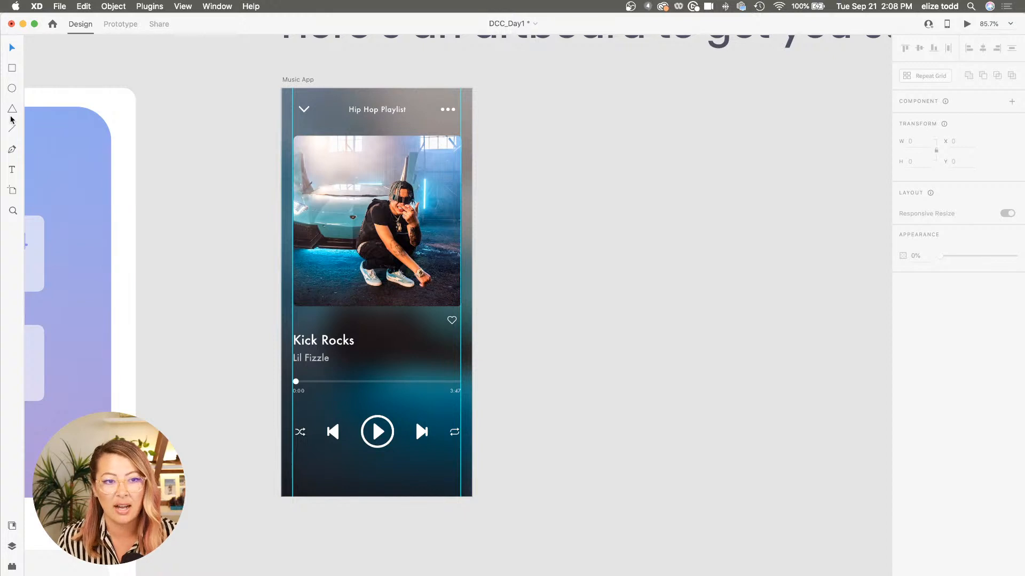
click(12, 193)
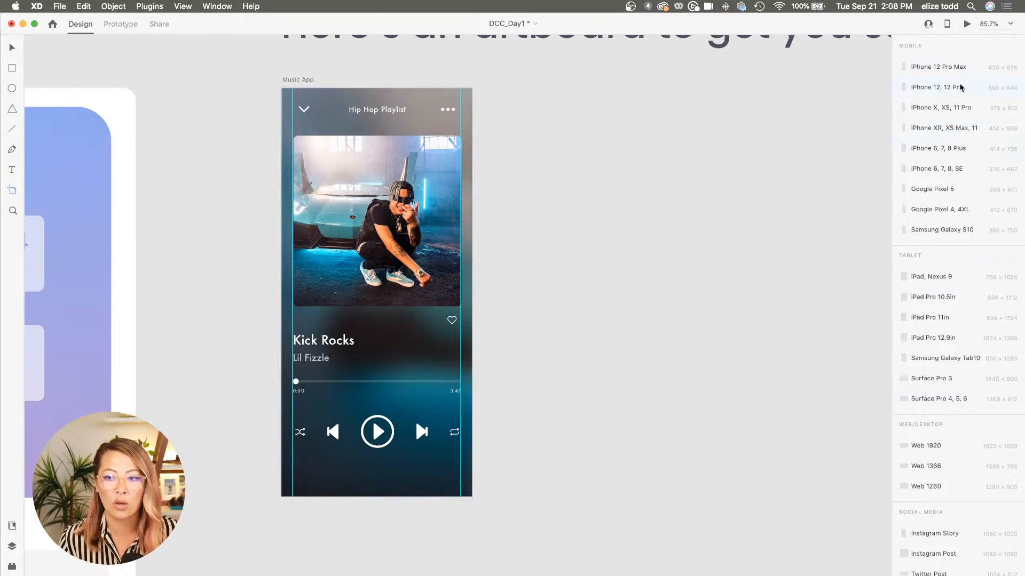
click(939, 89)
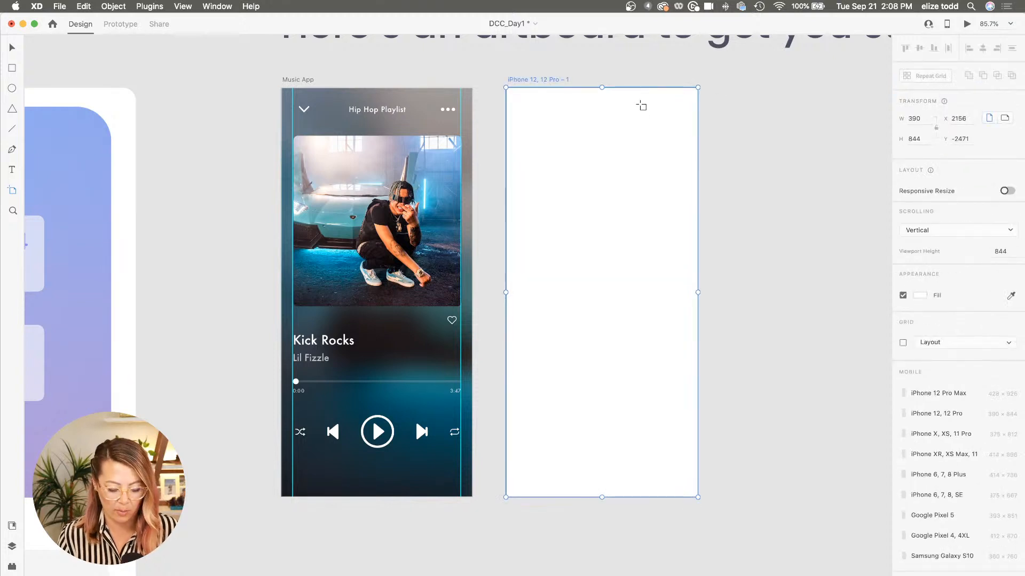
key(v)
scroll(539, 84, right, 3)
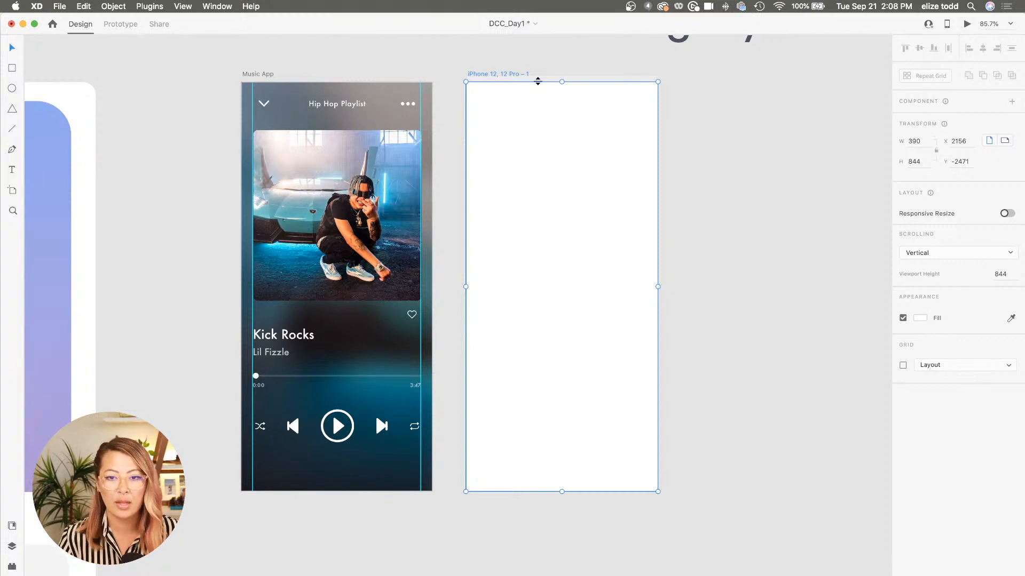
key(Escape)
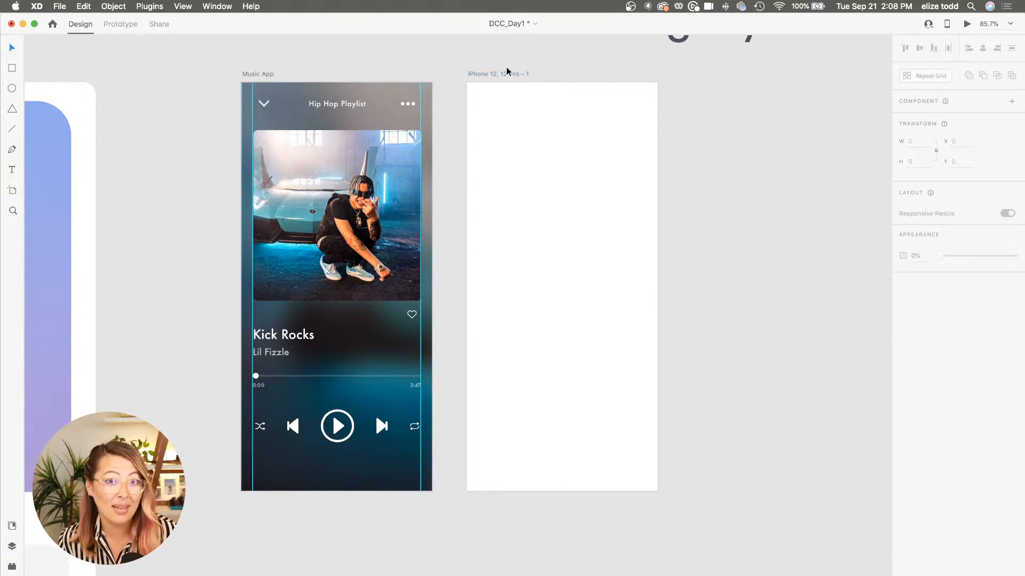
scroll(507, 71, up, 3)
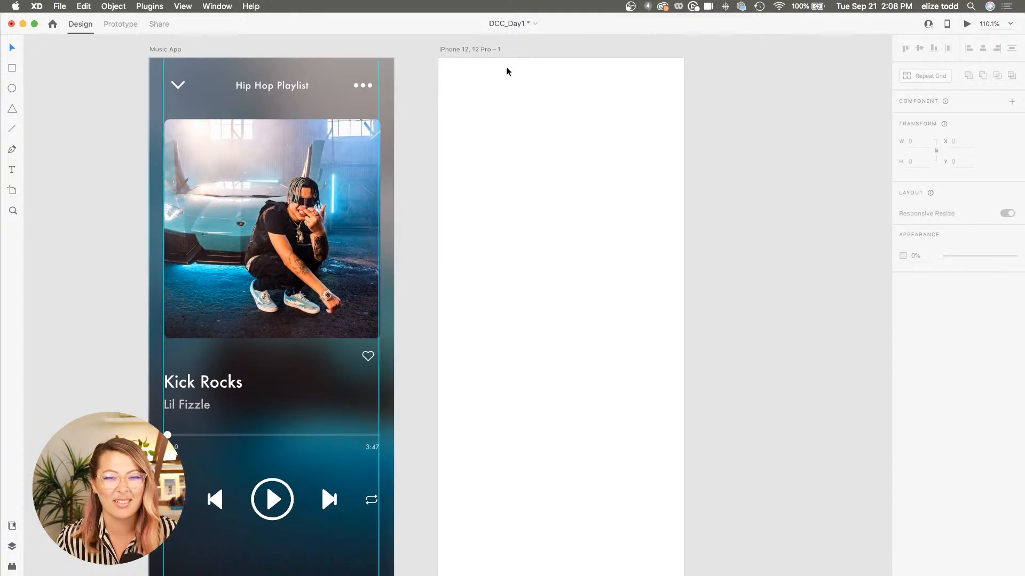
scroll(441, 81, down, 1)
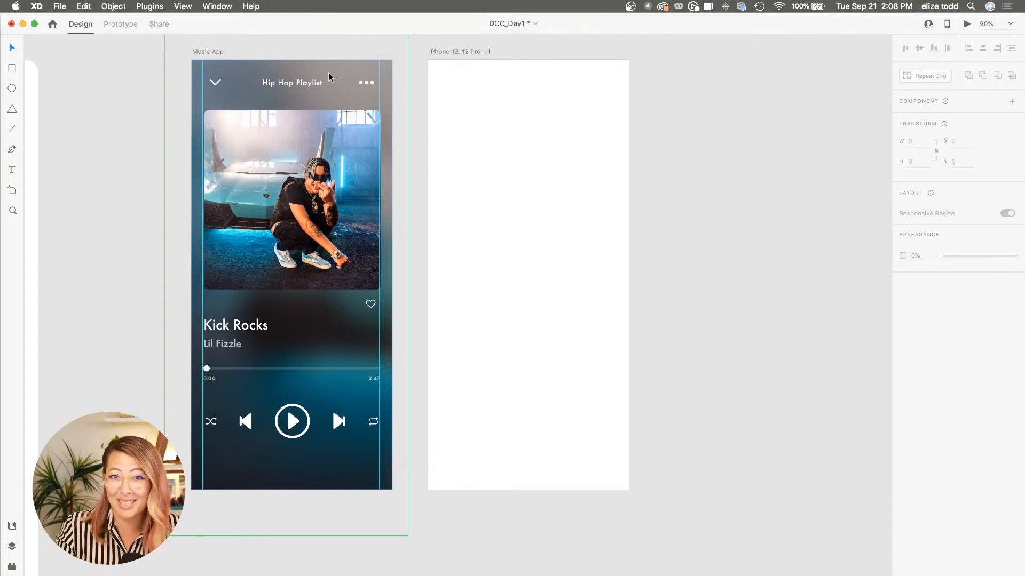
Draw a 390 × 844 rectangle covering the whole blank iPhone artboard
click(478, 98)
scroll(475, 99, up, 1)
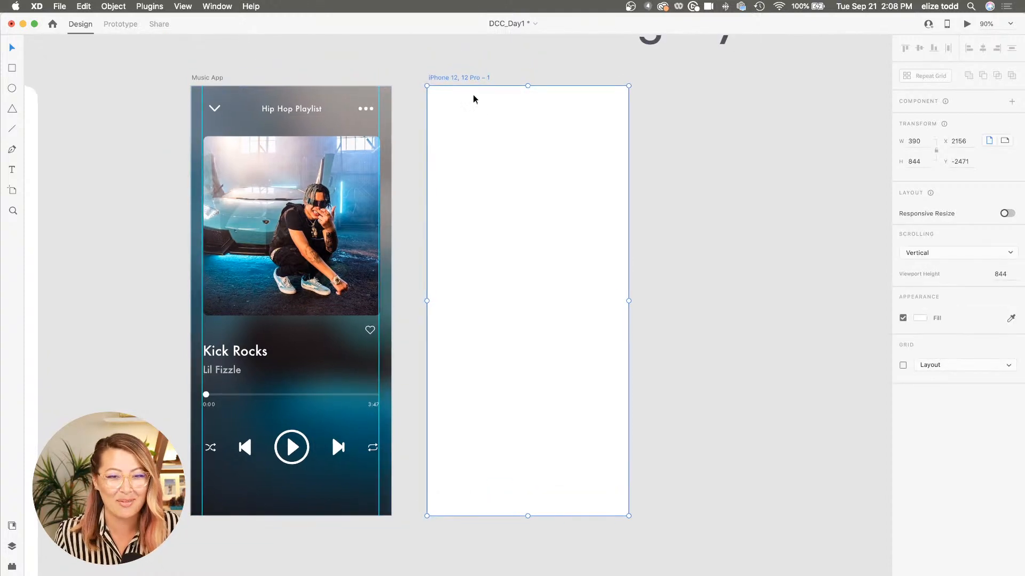
double_click(446, 77)
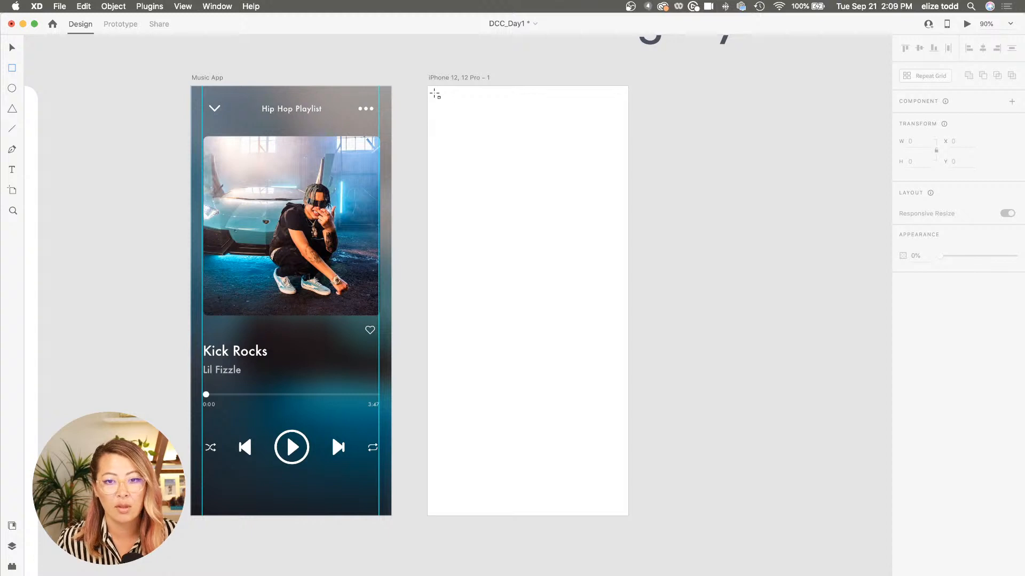
mouse_move(428, 88)
mouse_down()
mouse_move(544, 315)
mouse_move(577, 466)
mouse_move(628, 516)
mouse_up()
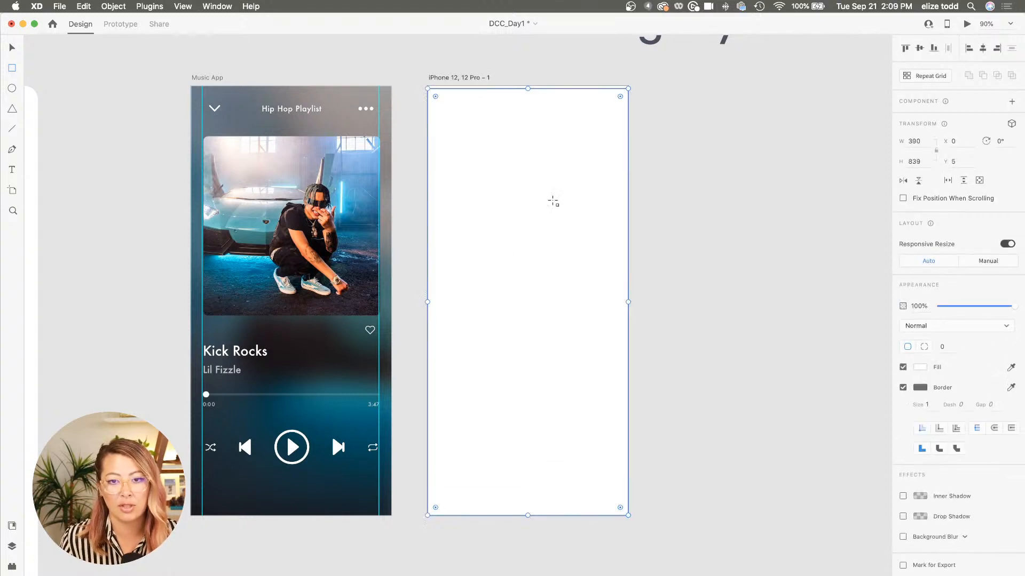
drag(527, 90, 527, 87)
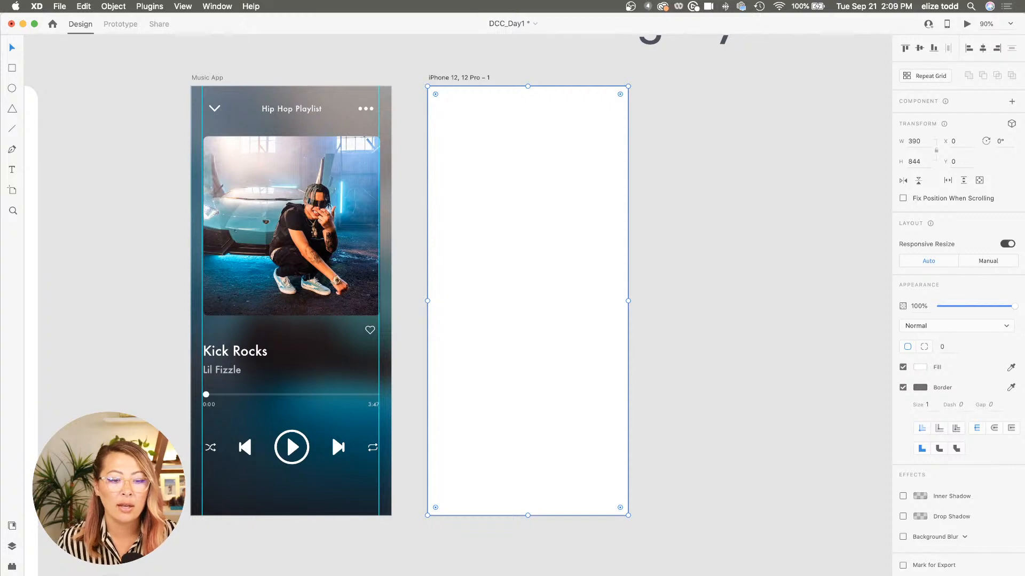
Fill the rectangle with the PNG photo of the man crouching by the car from the Downloads folder
key(super+Tab)
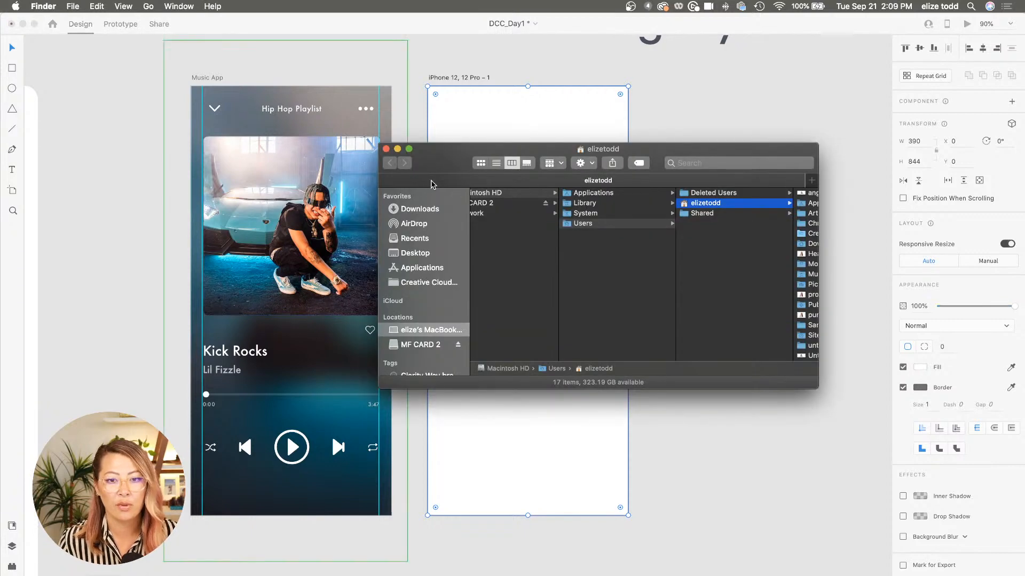
click(422, 209)
drag(430, 174, 112, 411)
click(193, 486)
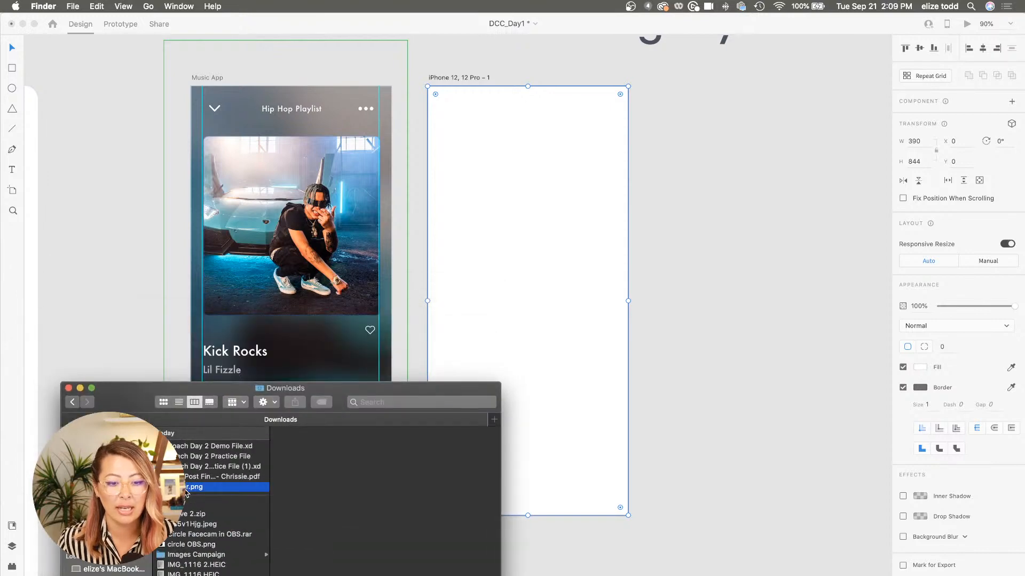
drag(193, 486, 492, 318)
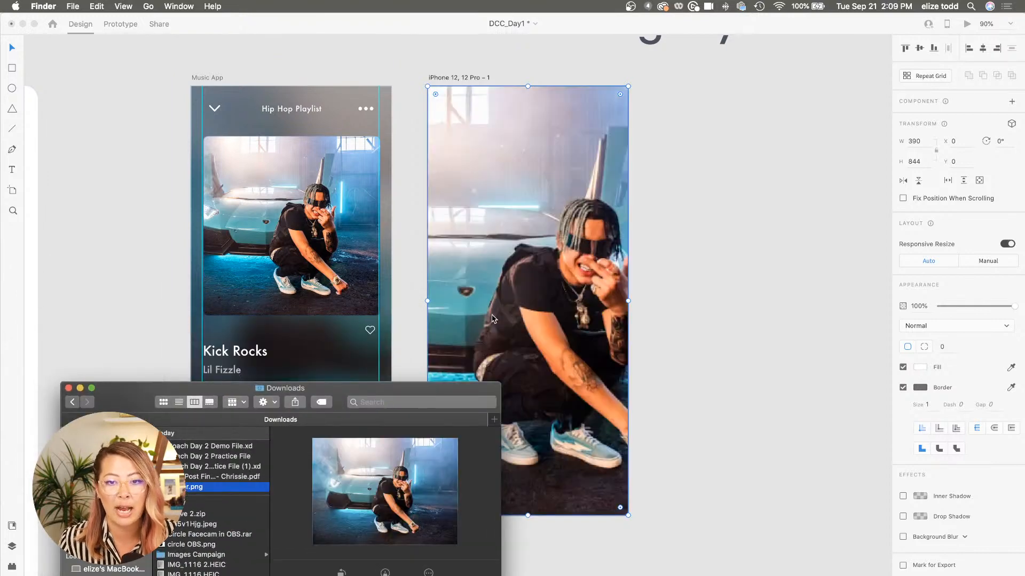
Reposition the photo inside the rectangle so the front of the car fills the iPhone artboard
click(511, 291)
scroll(534, 305, down, 3)
double_click(532, 303)
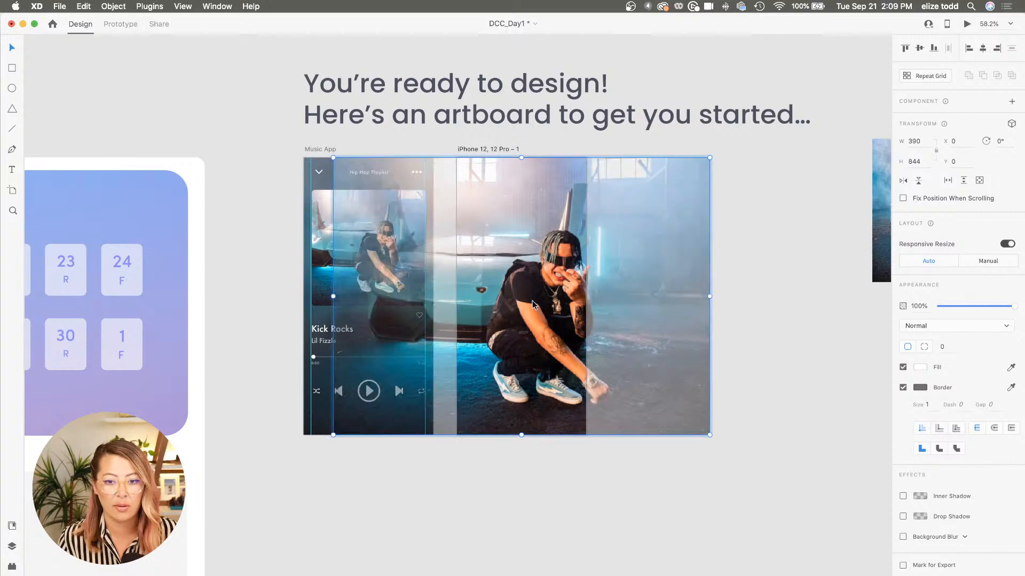
drag(538, 368, 659, 373)
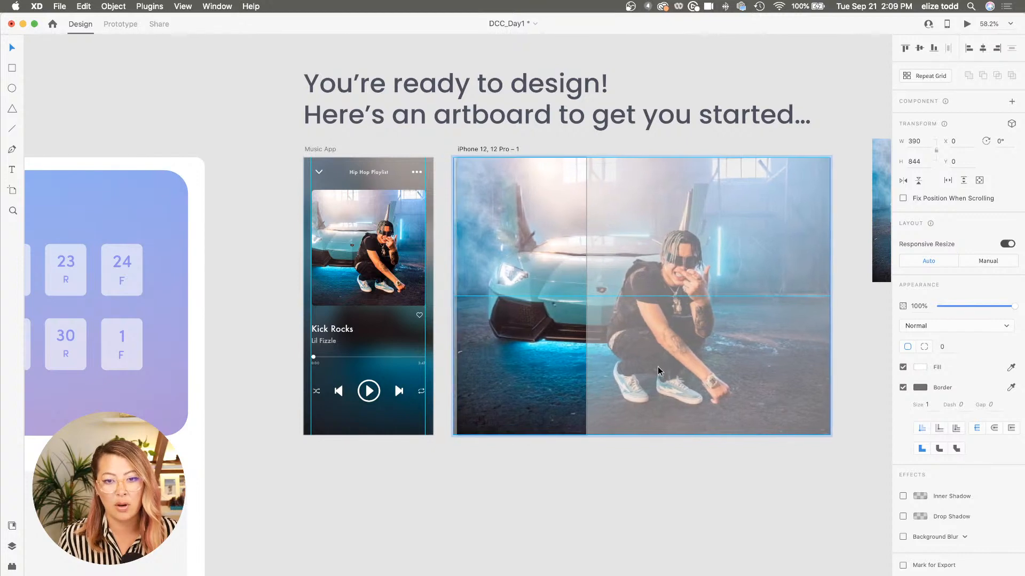
click(553, 520)
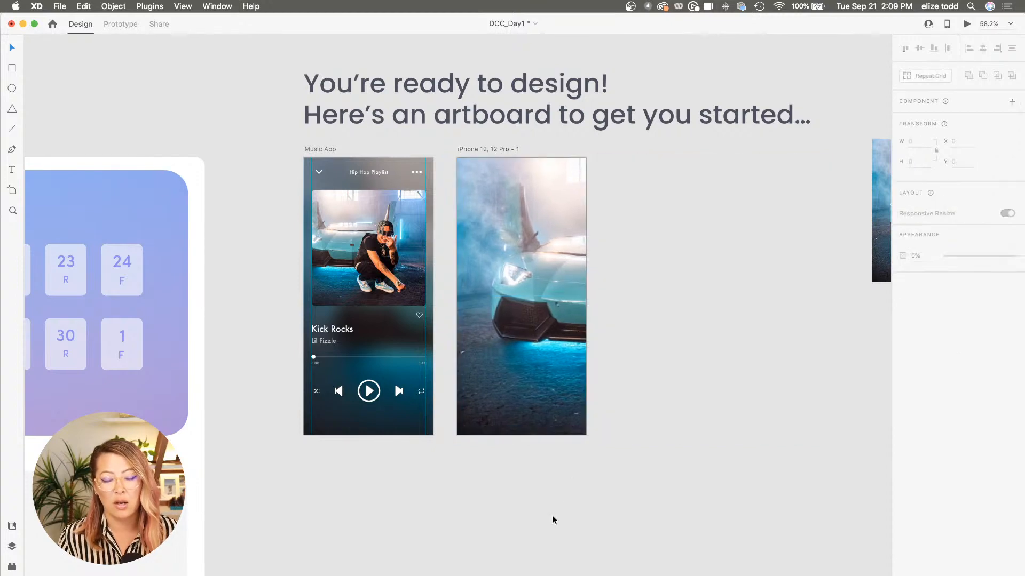
double_click(550, 366)
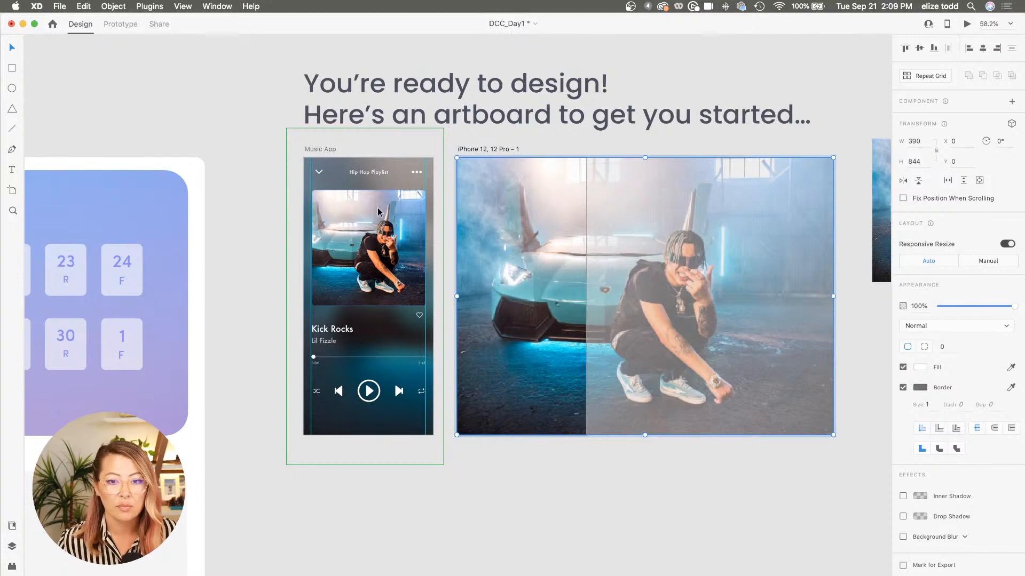
key(Escape)
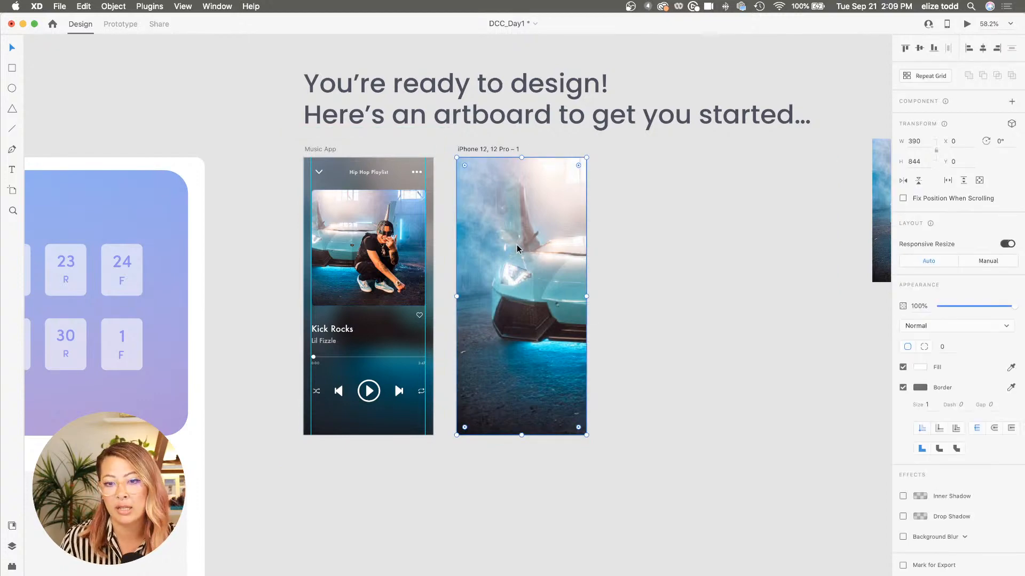
Try a Background Blur on the photo rectangle covering the iPhone artboard
double_click(516, 248)
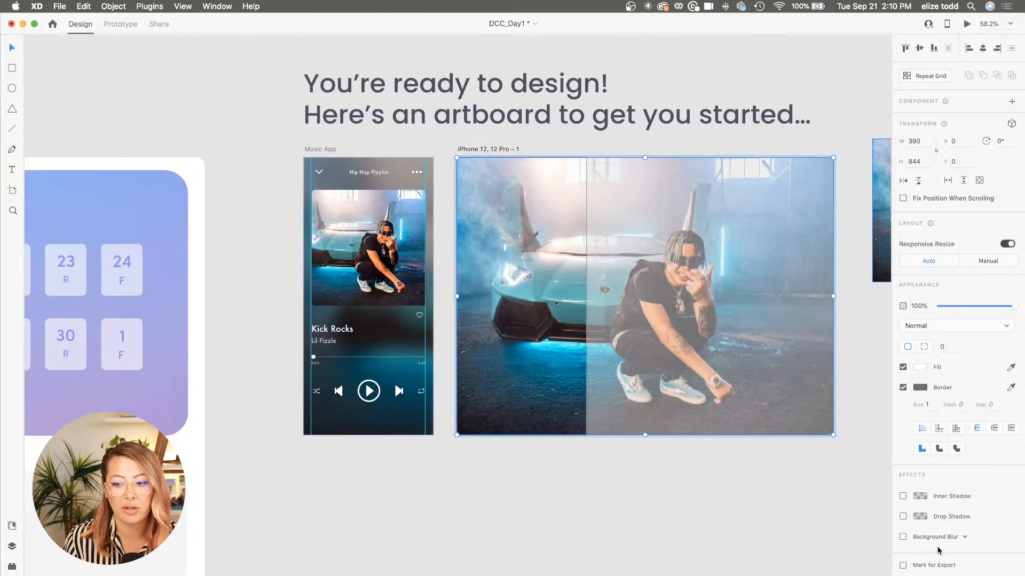
click(689, 480)
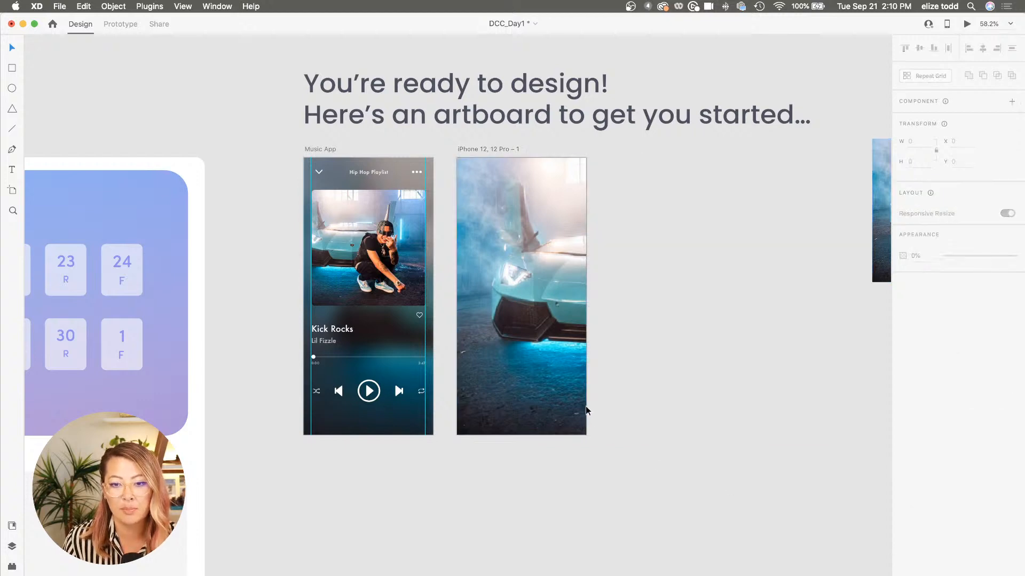
click(586, 410)
click(903, 537)
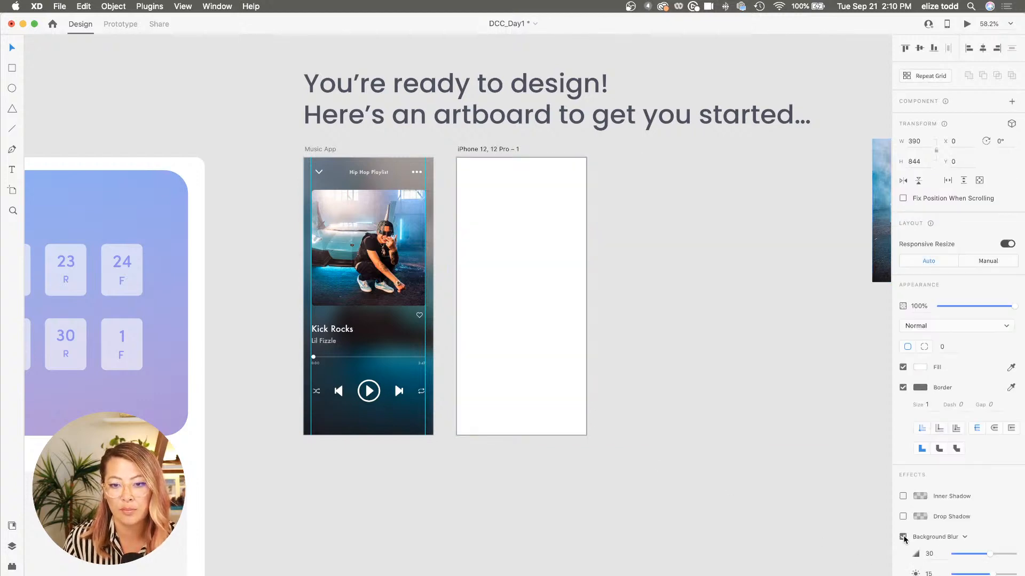
click(902, 537)
click(616, 432)
Examine the photo rectangle's image crop and its entry in the iPhone artboard's layer list
click(516, 353)
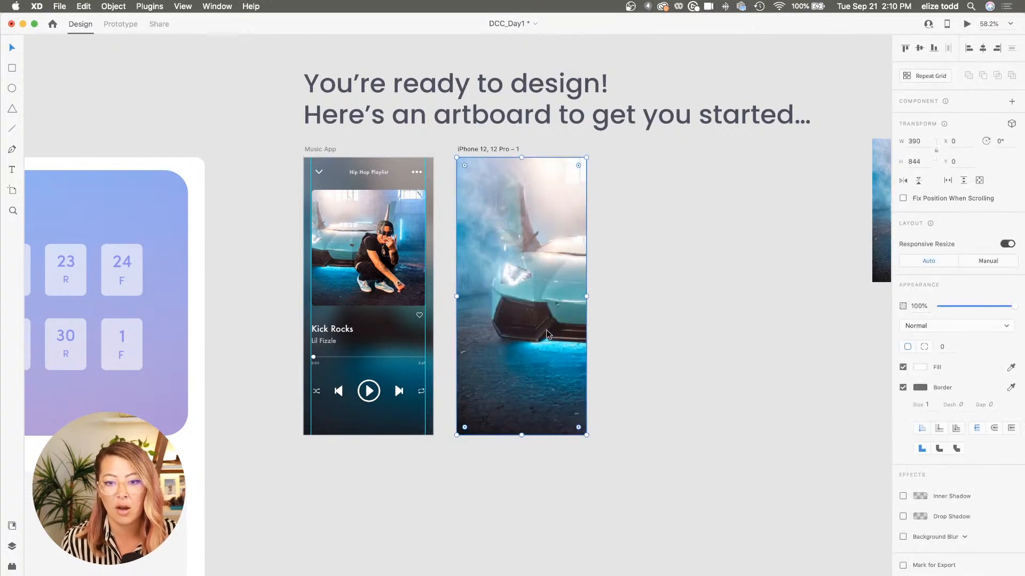
double_click(540, 366)
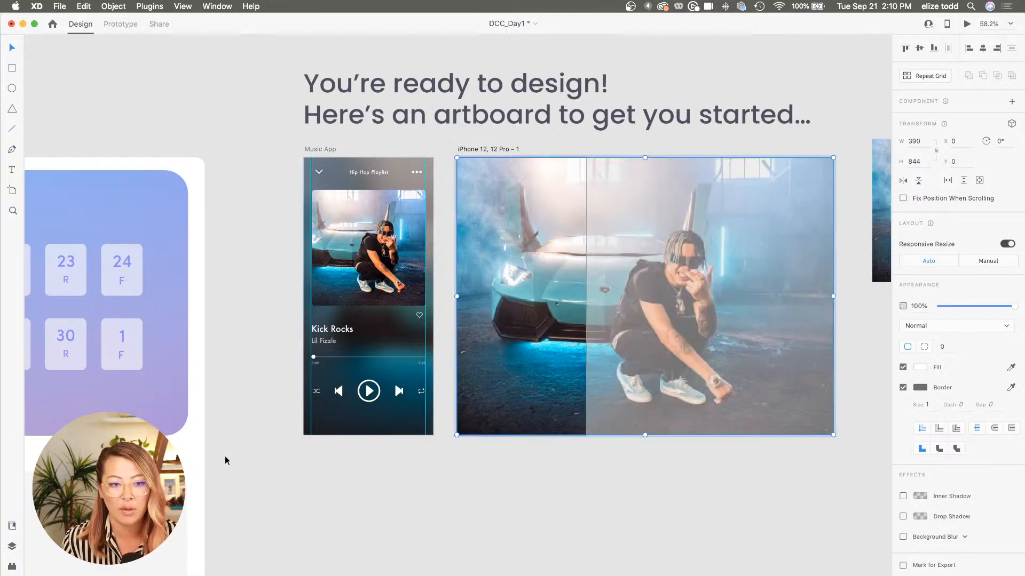
click(508, 478)
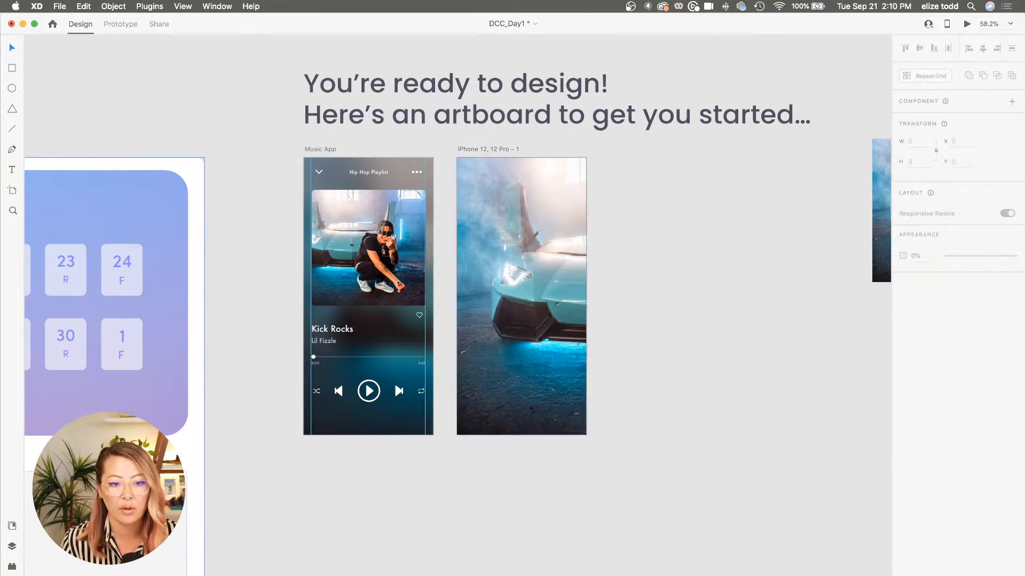
click(12, 547)
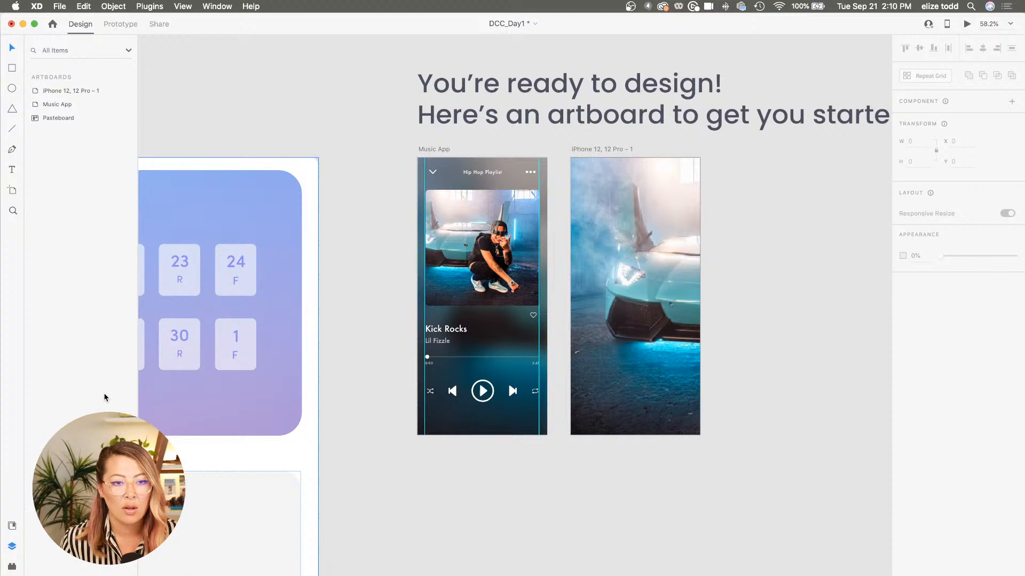
click(603, 231)
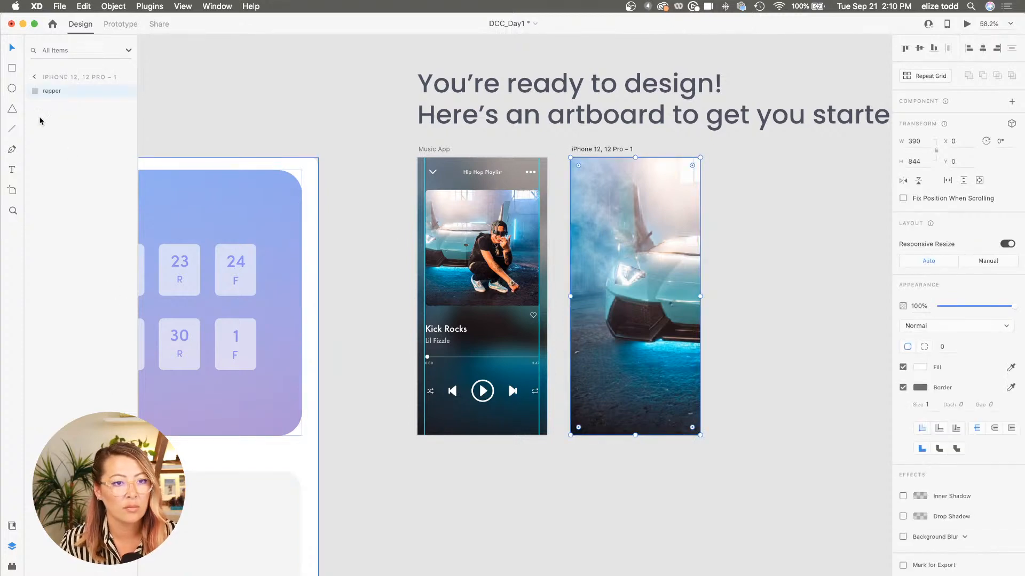
click(737, 248)
click(626, 242)
scroll(626, 241, right, 3)
scroll(619, 243, down, 3)
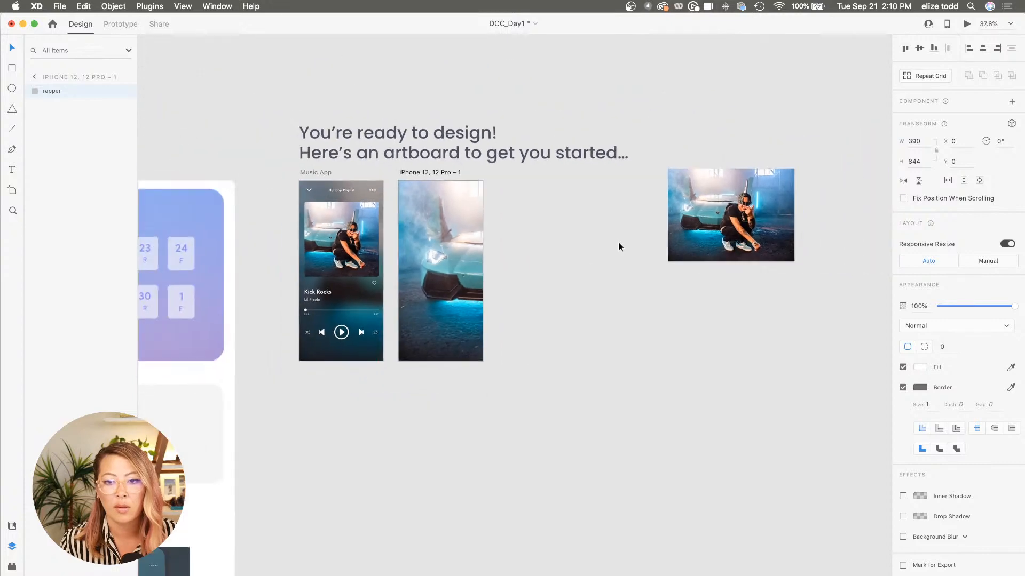
double_click(441, 237)
click(588, 380)
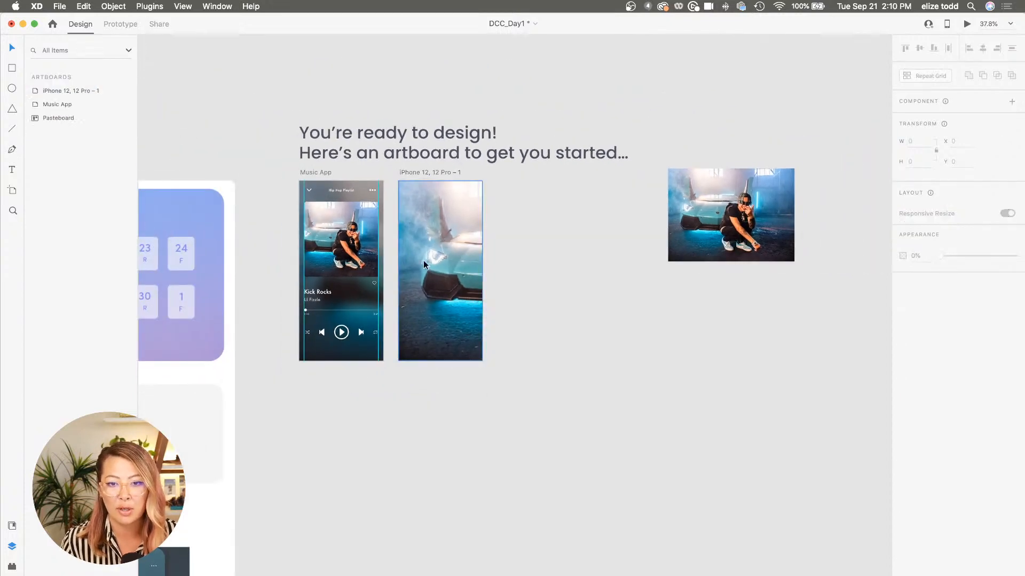
Move the cropped photo rectangle off the iPhone artboard and place the pasteboard photo there instead, sized 947 × 844 at X 0, Y 0
drag(424, 261, 536, 267)
drag(696, 213, 721, 362)
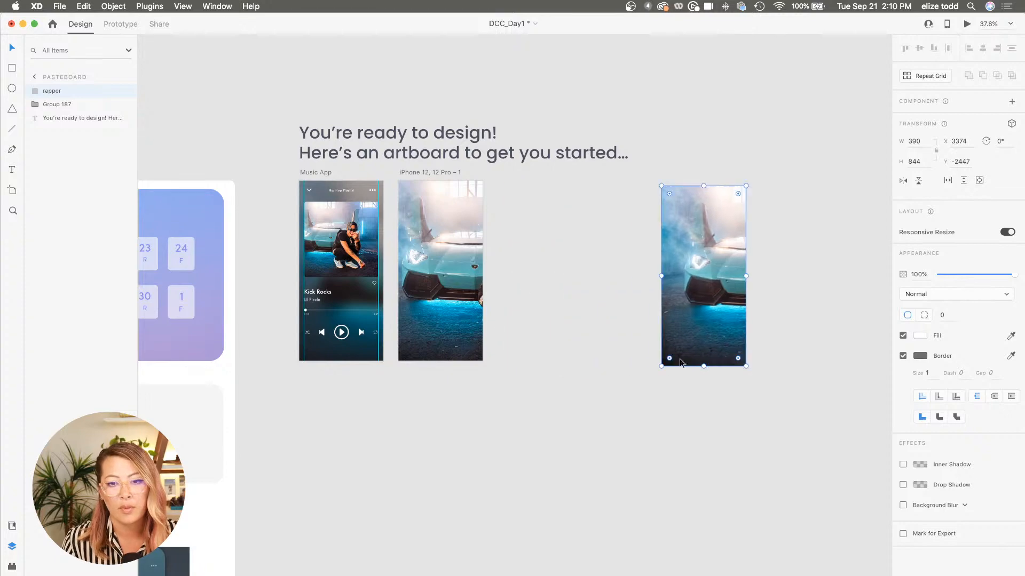
click(442, 308)
scroll(655, 356, up, 5)
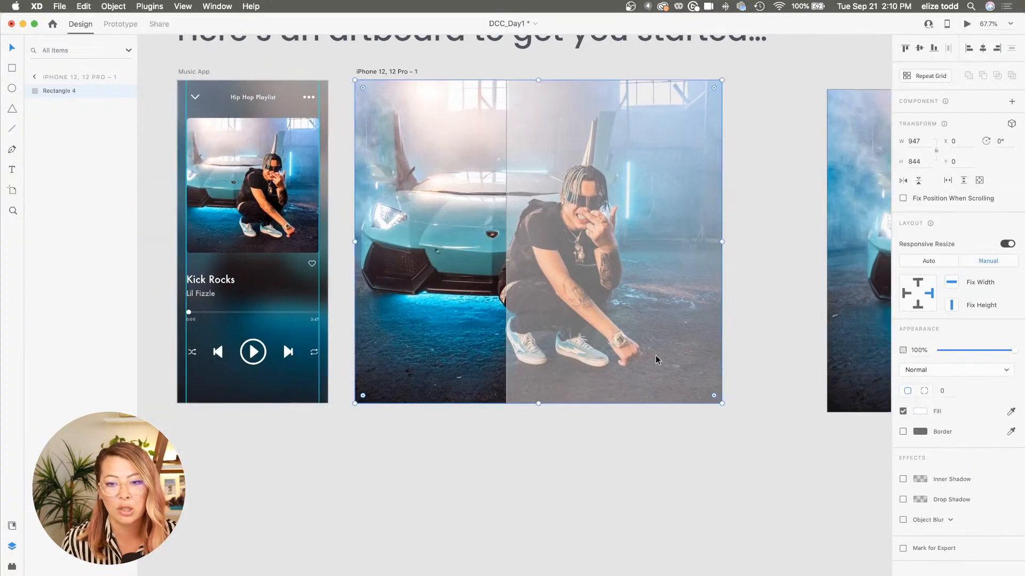
Delete the spare cropped photo rectangle from the pasteboard
scroll(655, 356, down, 3)
key(Delete)
click(664, 342)
key(Delete)
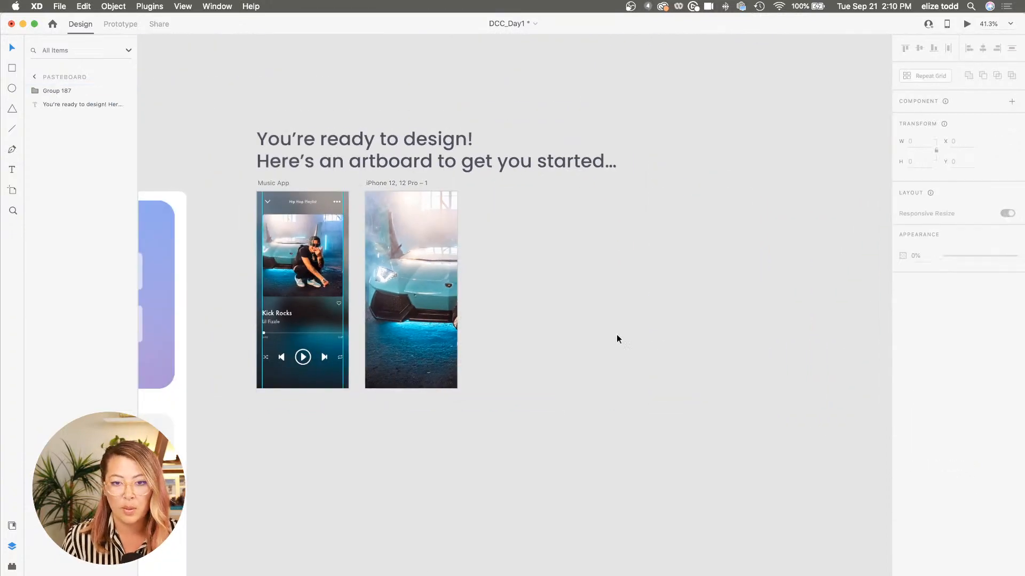
Shift the image inside its frame so its left edge lines up with the iPhone artboard's left edge
scroll(501, 281, up, 3)
scroll(502, 281, left, 3)
click(474, 289)
double_click(456, 289)
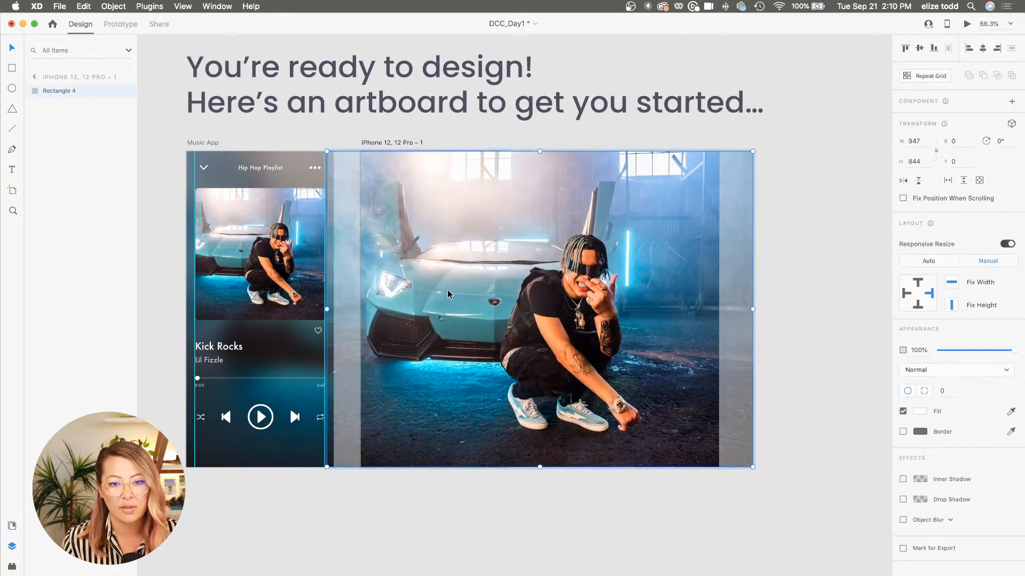
drag(448, 290, 482, 294)
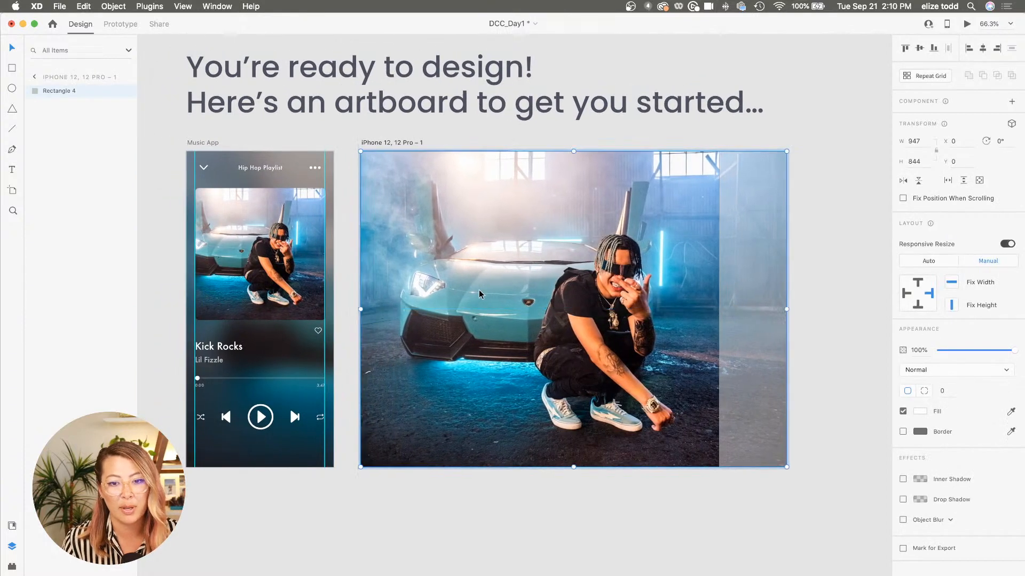
click(486, 517)
double_click(454, 412)
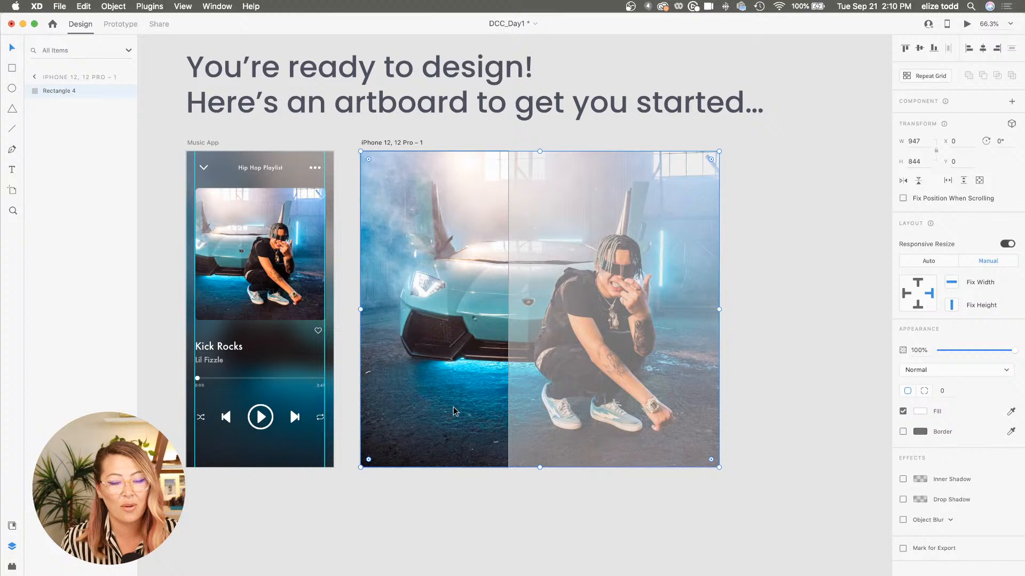
click(510, 490)
scroll(453, 392, down, 3)
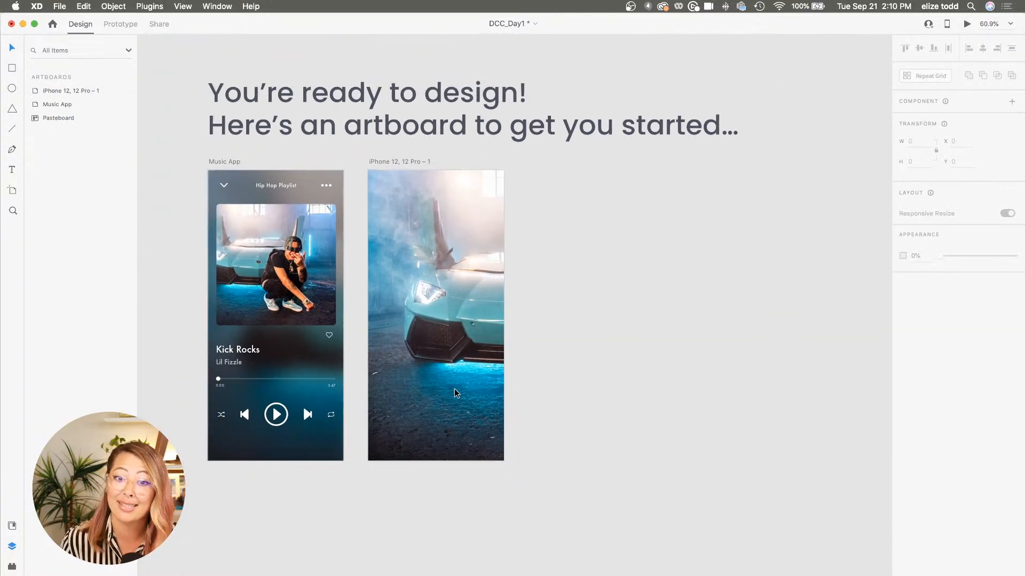
scroll(438, 353, up, 2)
double_click(523, 419)
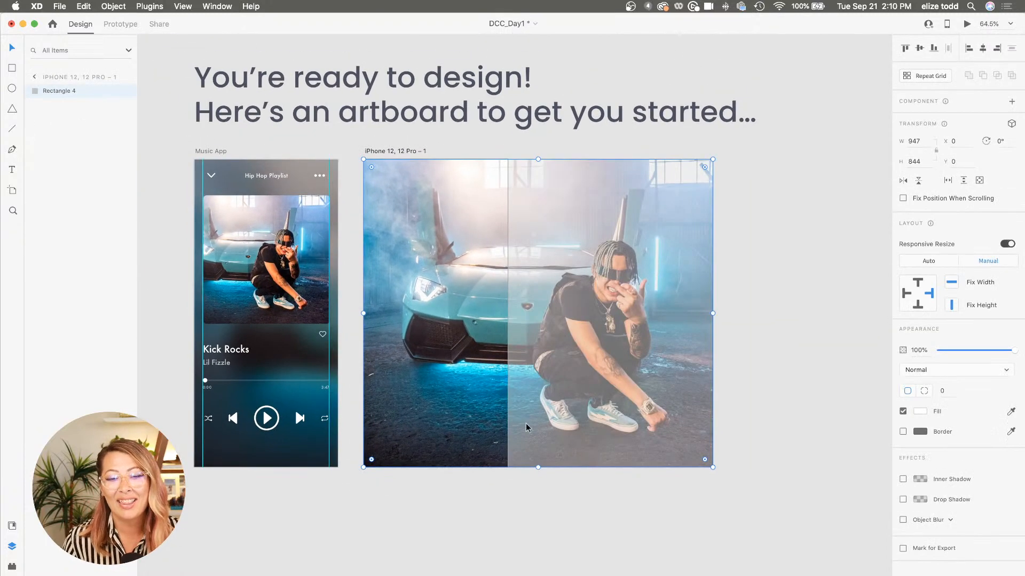
click(474, 488)
Apply an Object Blur of 24 to the artboard photo and enlarge it so its soft edges extend beyond the artboard
double_click(447, 437)
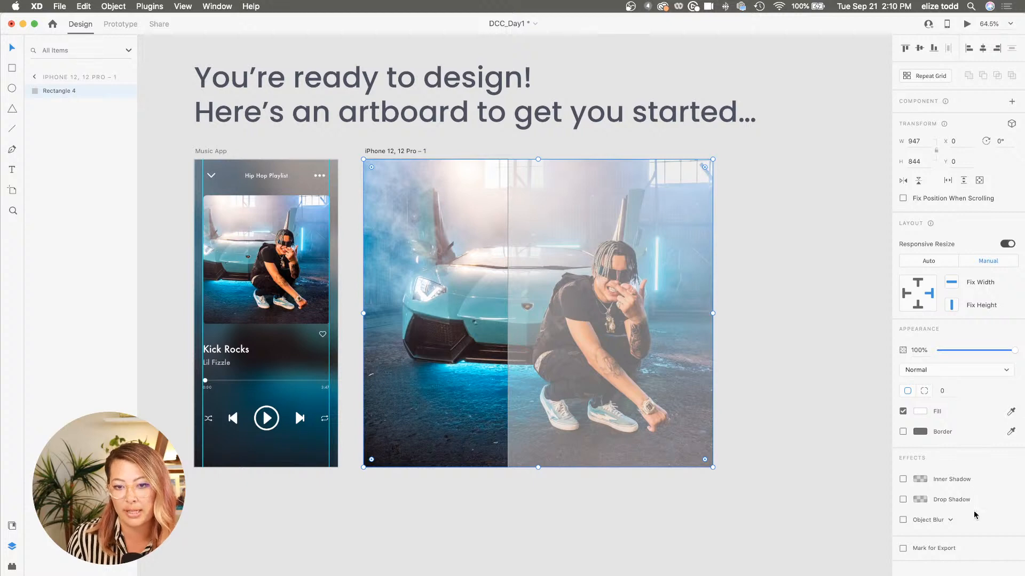
click(903, 520)
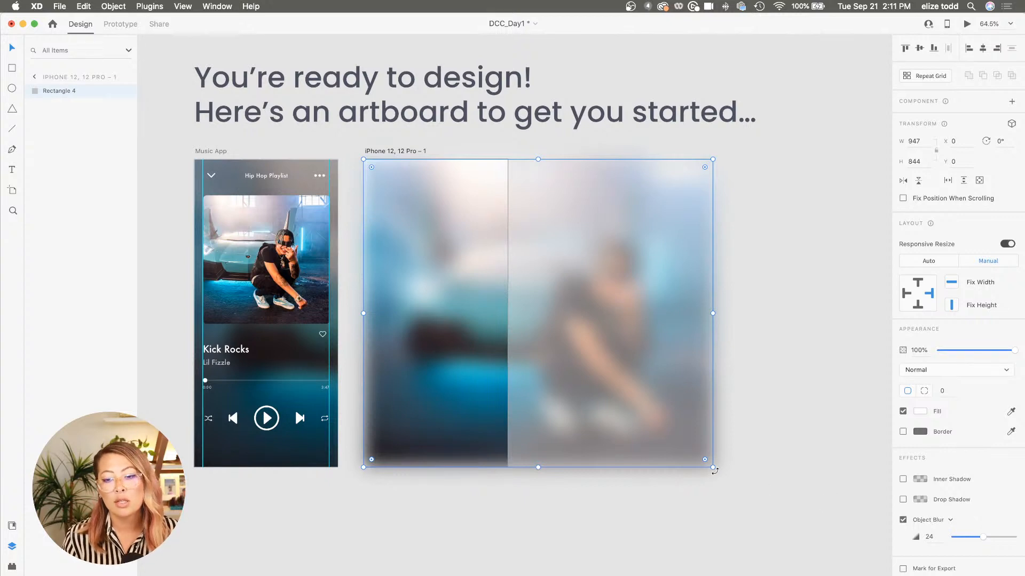
drag(711, 468, 646, 436)
click(425, 537)
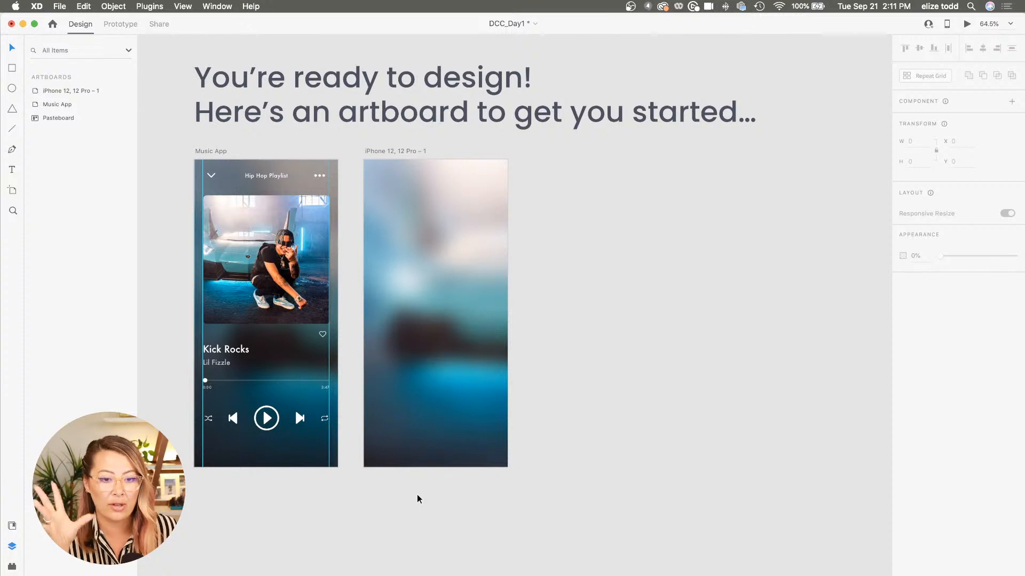
Draw a 390 × 844 rectangle over the whole iPhone artboard and remove its border
key(r)
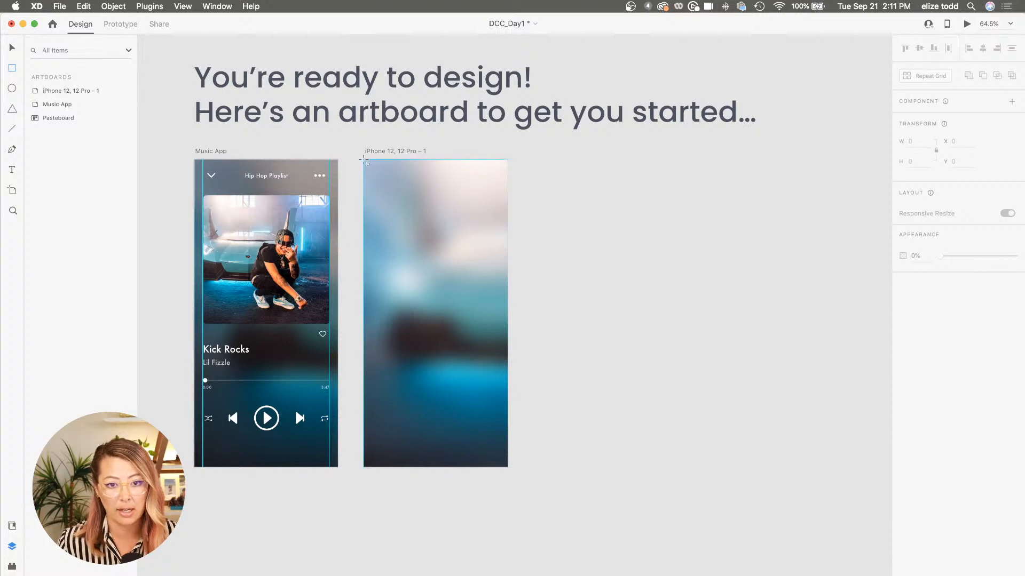
drag(363, 159, 506, 468)
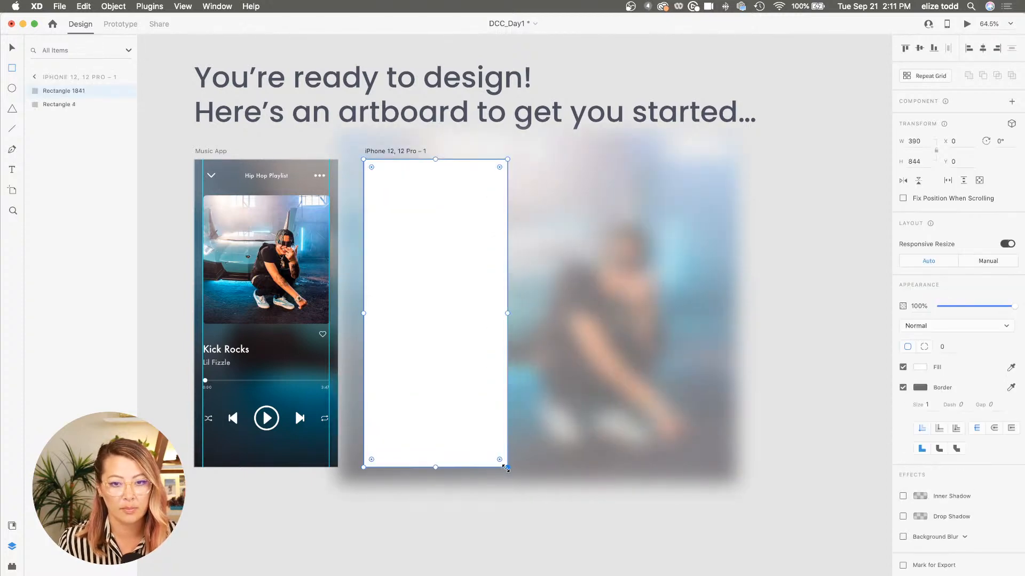
click(902, 388)
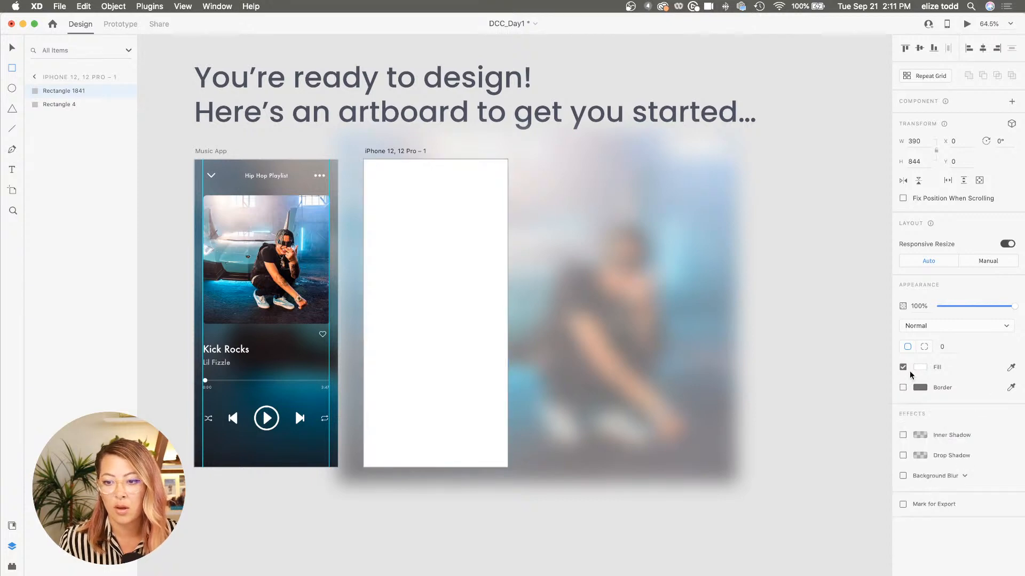
Fill the overlay rectangle with black #000000 at 43% opacity to darken the blurred photo
click(916, 369)
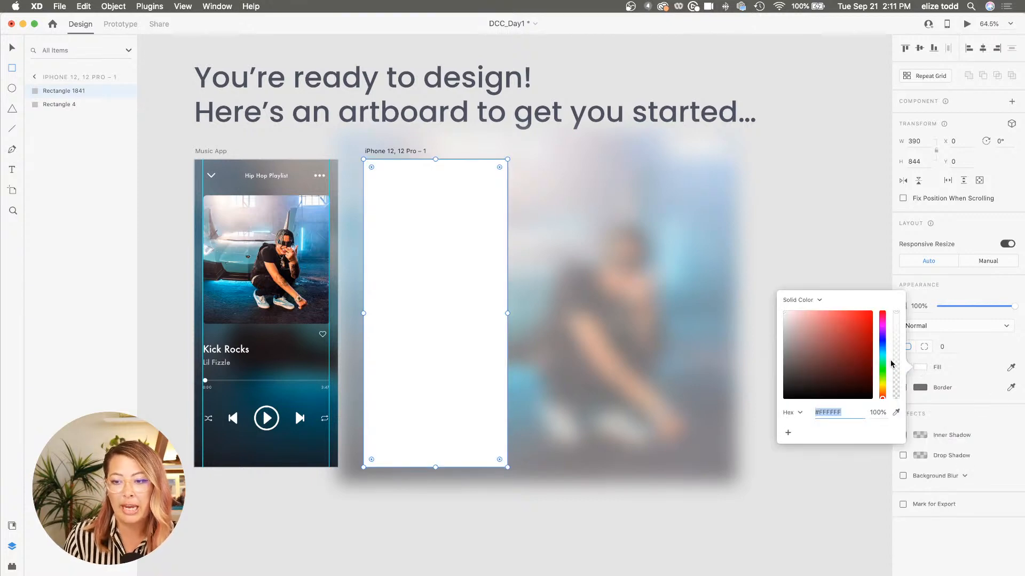
drag(808, 331, 782, 416)
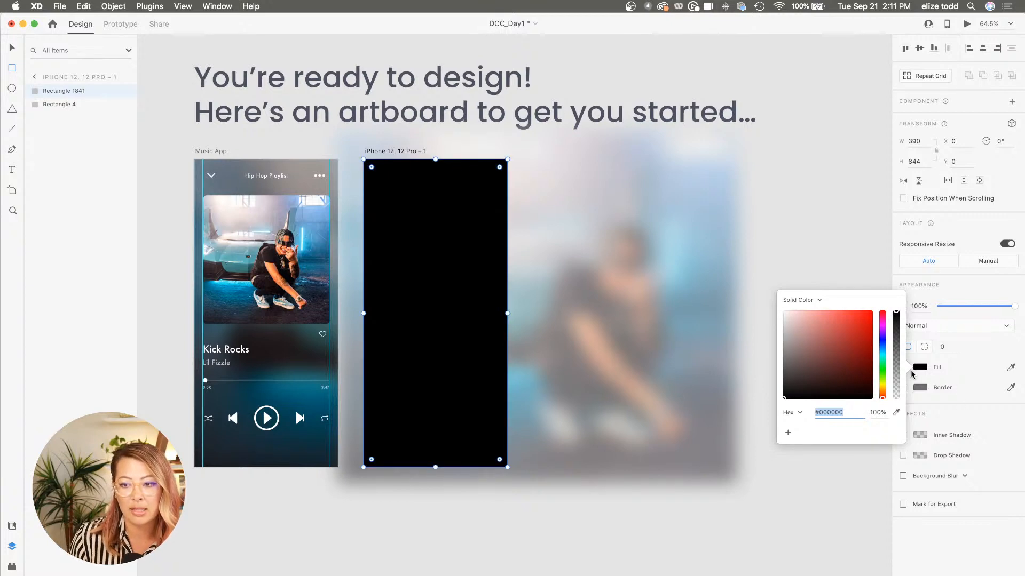
drag(896, 315, 895, 365)
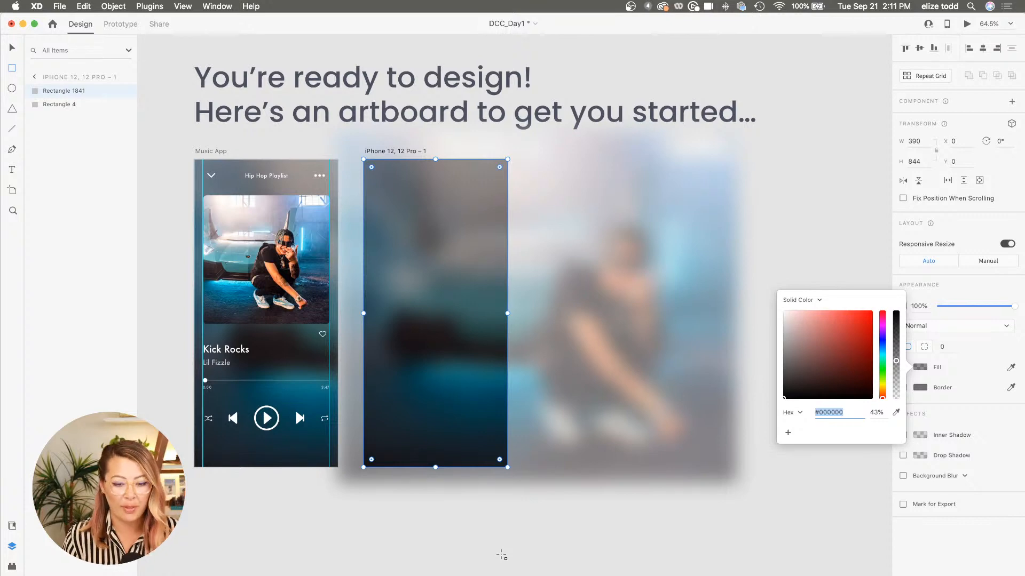
click(501, 554)
click(462, 544)
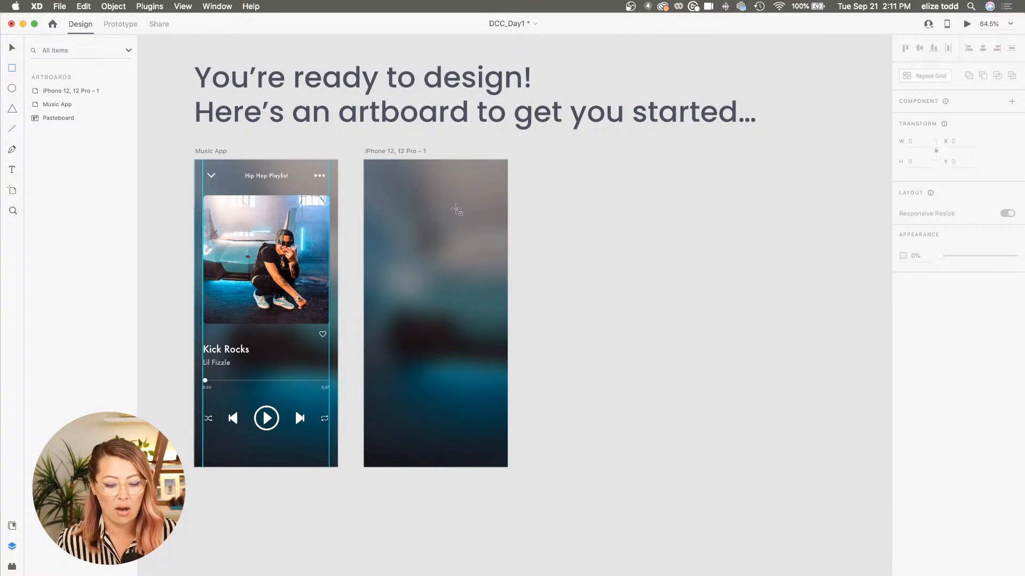
key(v)
Open the Icons 4 Design plugin and search its icons for "arrow"
scroll(413, 160, up, 5)
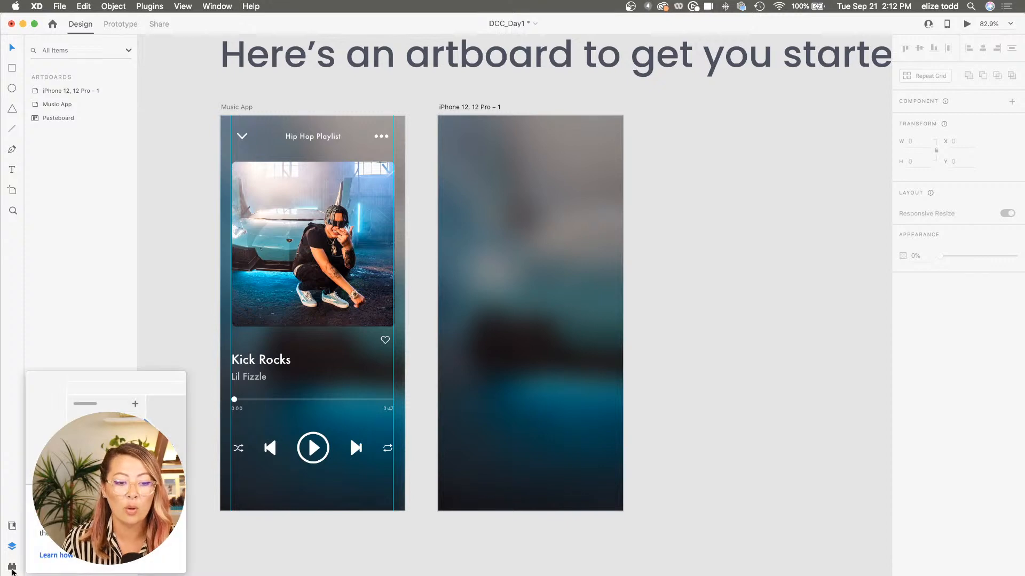
click(12, 569)
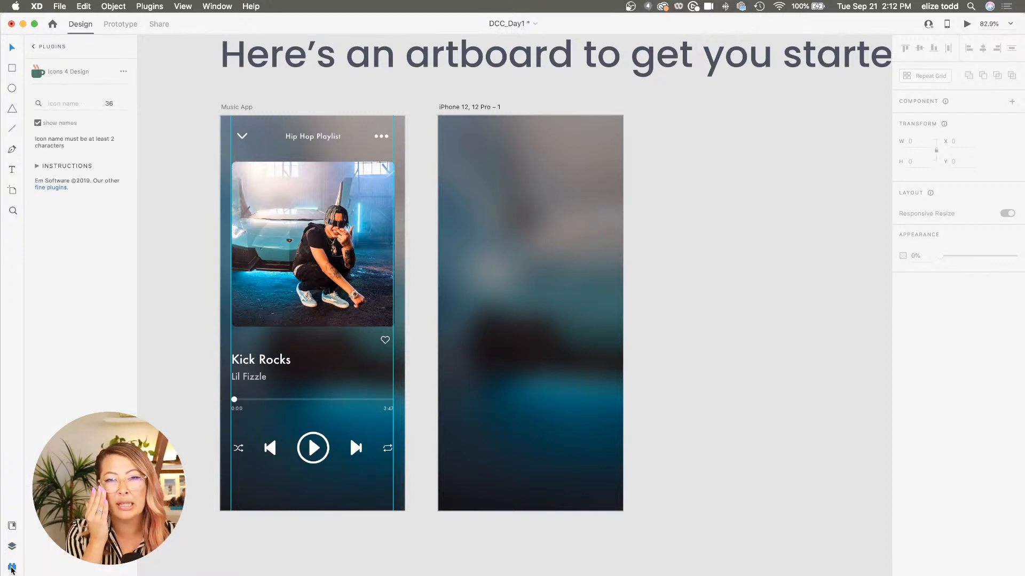
click(34, 47)
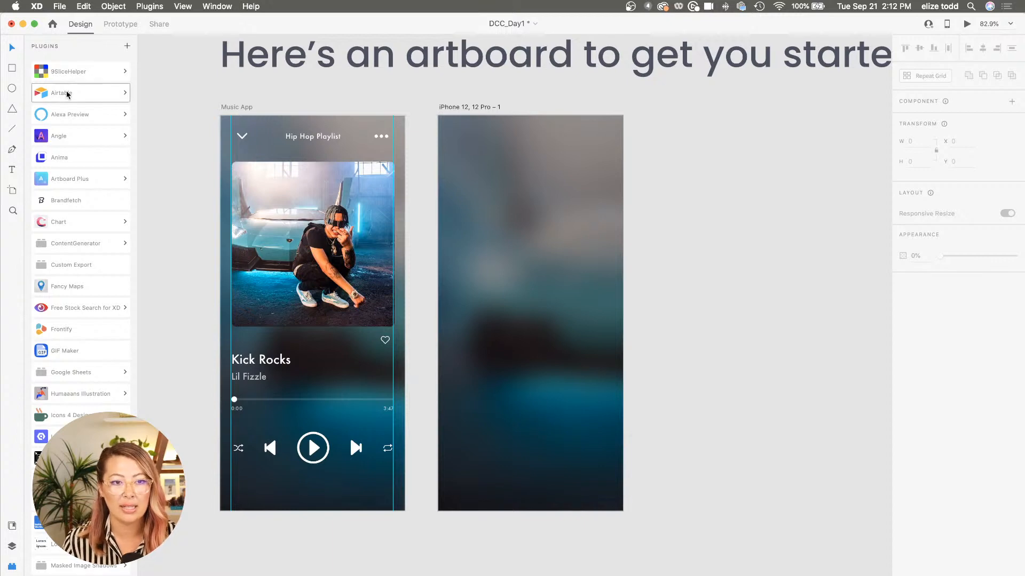
scroll(68, 100, down, 1)
scroll(80, 80, up, 1)
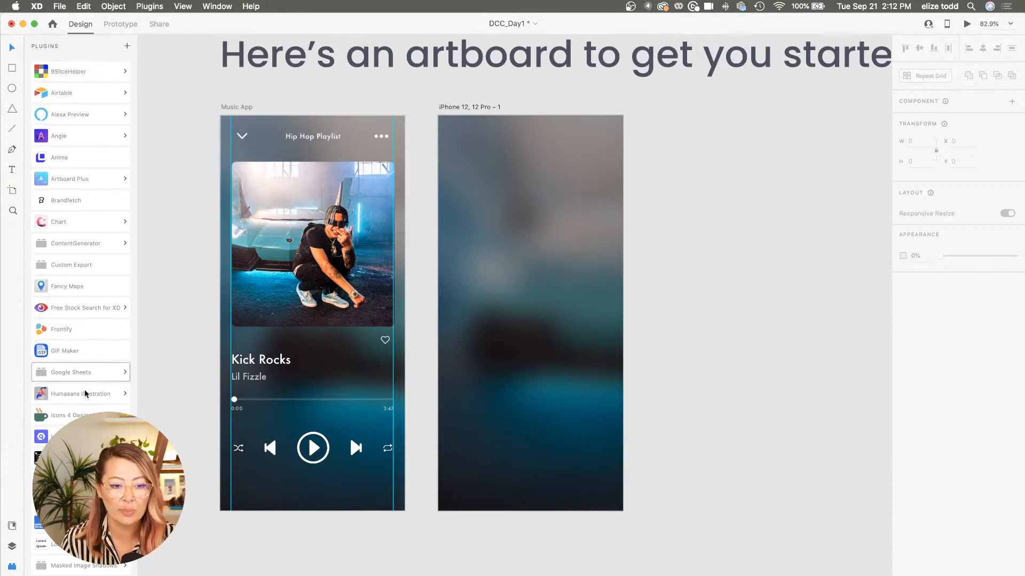
click(80, 416)
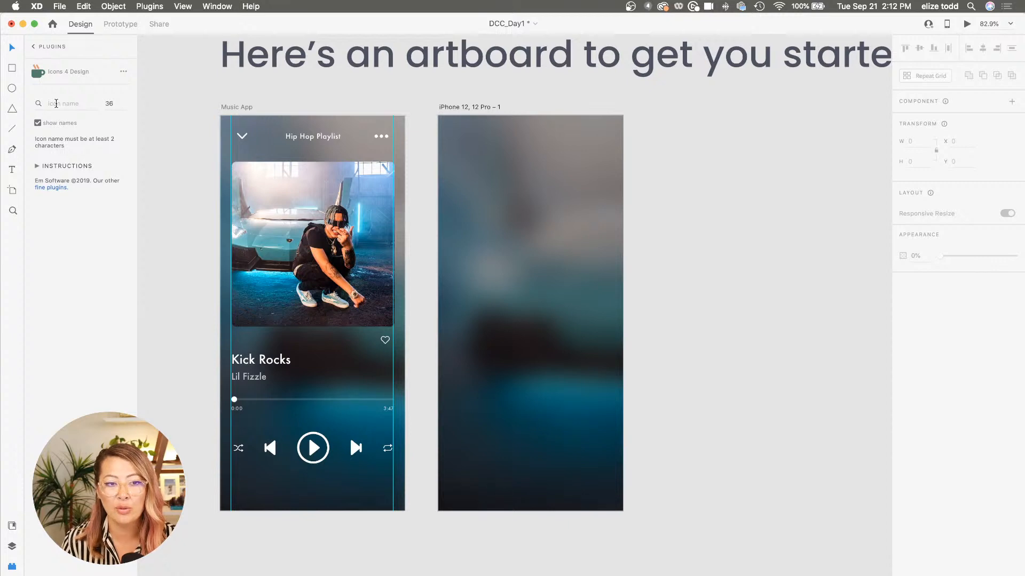
click(56, 103)
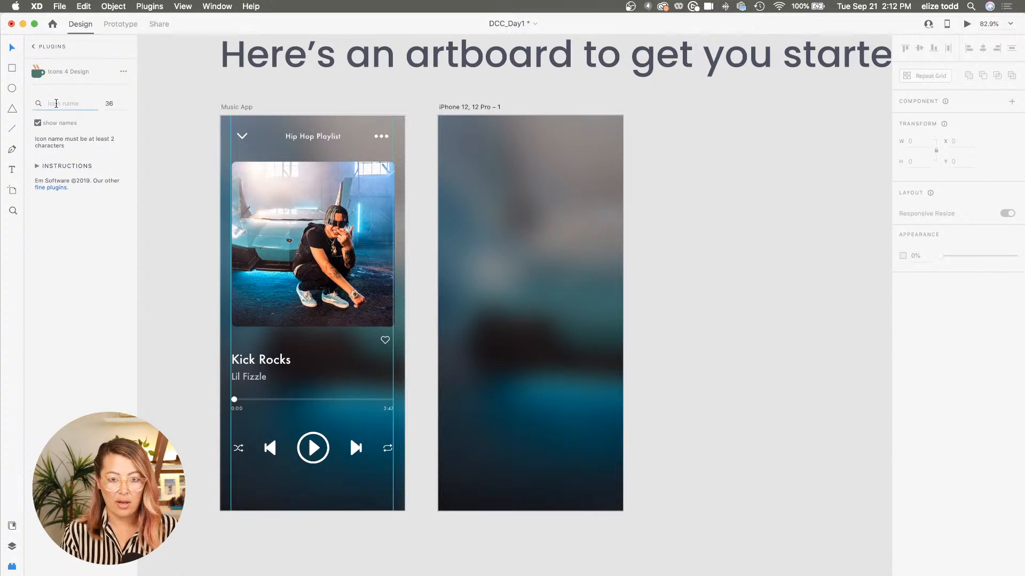
text(arrow)
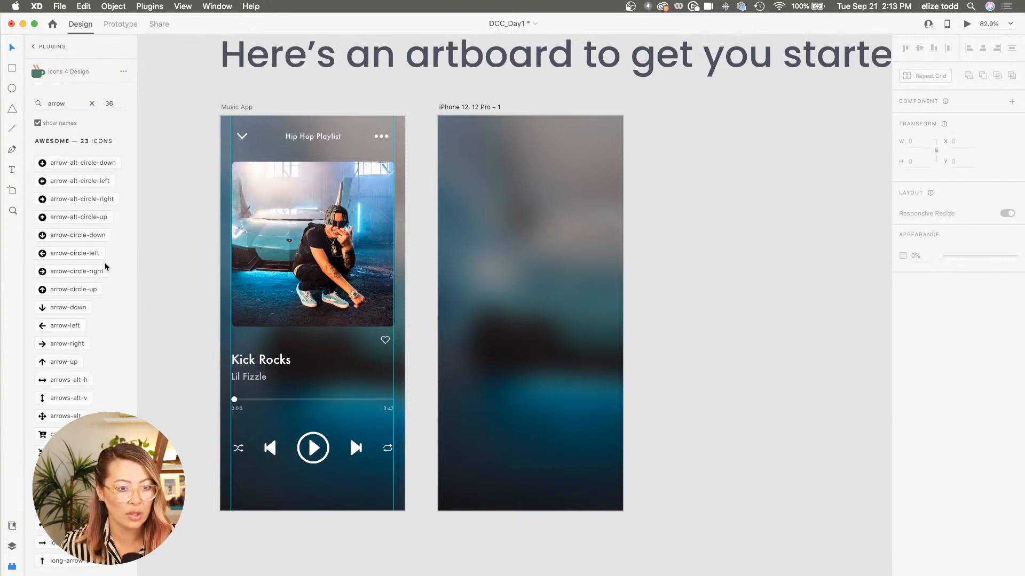
Insert the down-chevron arrow icon from the results and position it near the artboard's upper-left corner at X 35, Y 32
scroll(80, 275, down, 3)
scroll(79, 275, down, 15)
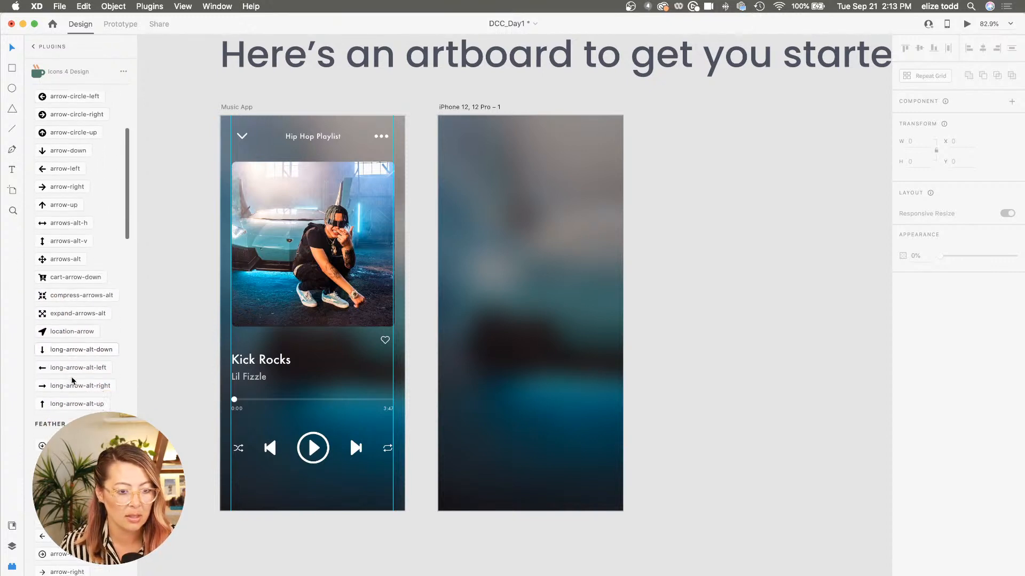
scroll(80, 274, down, 5)
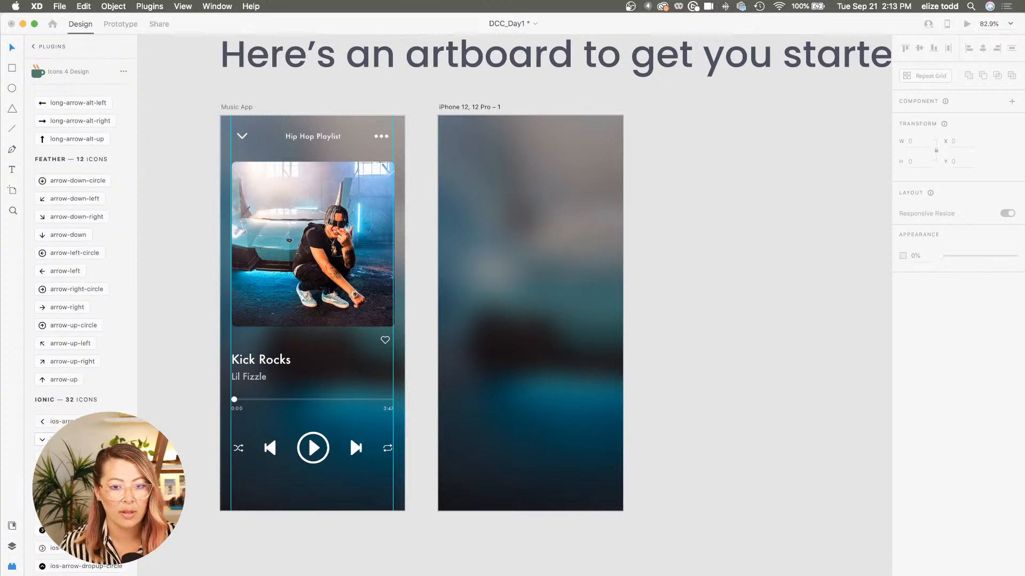
drag(400, 337, 427, 181)
scroll(433, 155, up, 5)
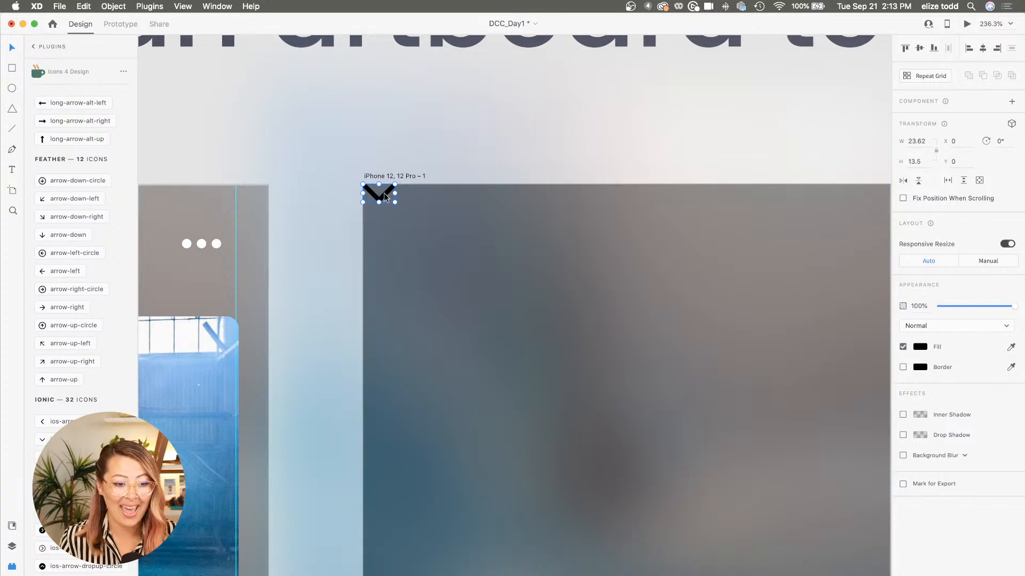
drag(384, 196, 429, 244)
scroll(426, 247, down, 5)
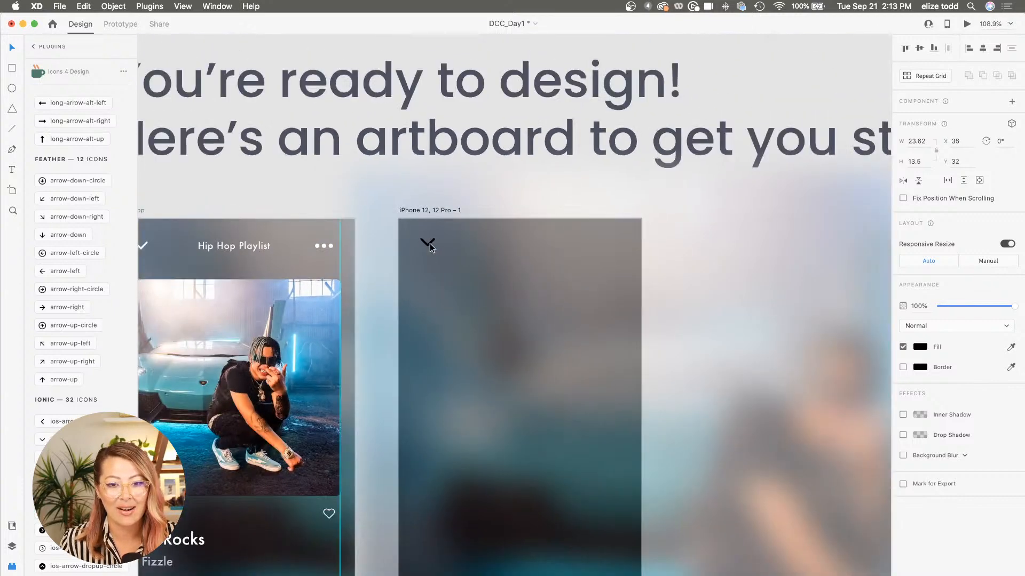
Fill the chevron icon with white #FFFFFF and deselect it
click(920, 347)
click(789, 293)
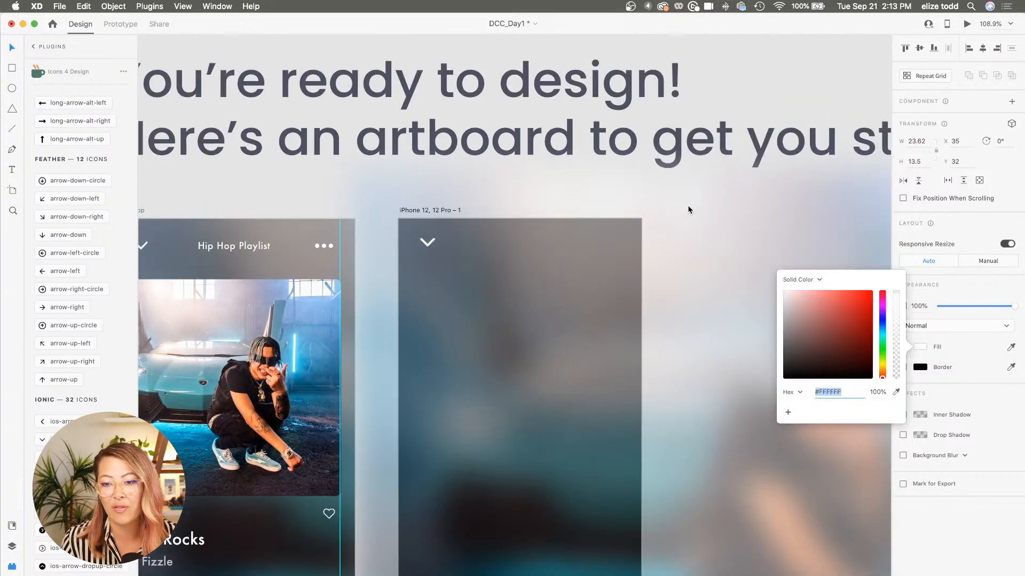
click(540, 203)
scroll(540, 206, down, 5)
click(421, 199)
scroll(418, 197, up, 5)
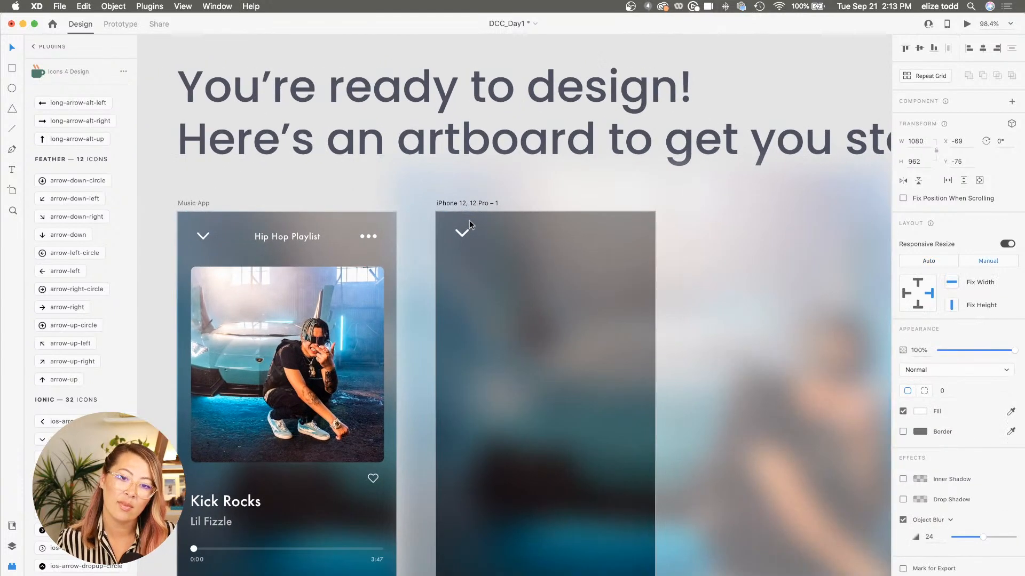
click(382, 188)
scroll(382, 188, up, 3)
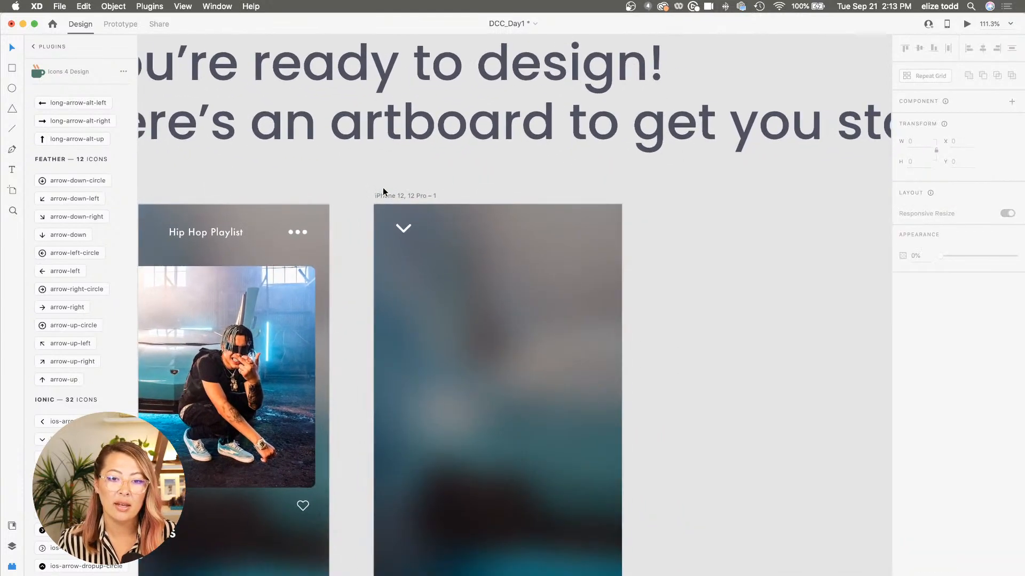
scroll(382, 188, down, 2)
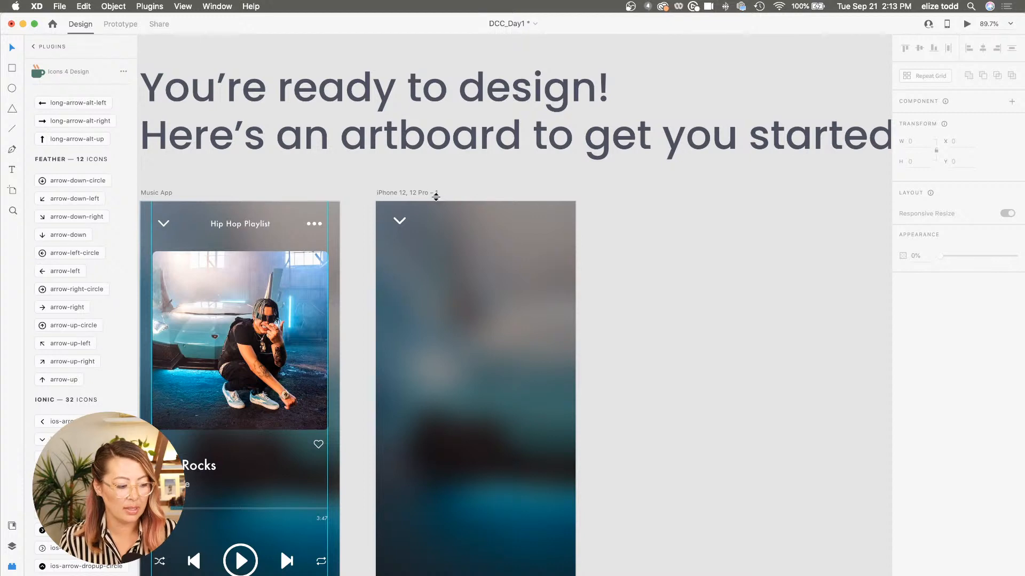
Add the text "Hip Hop Playlist" beside the chevron at the top of the iPhone artboard
click(447, 224)
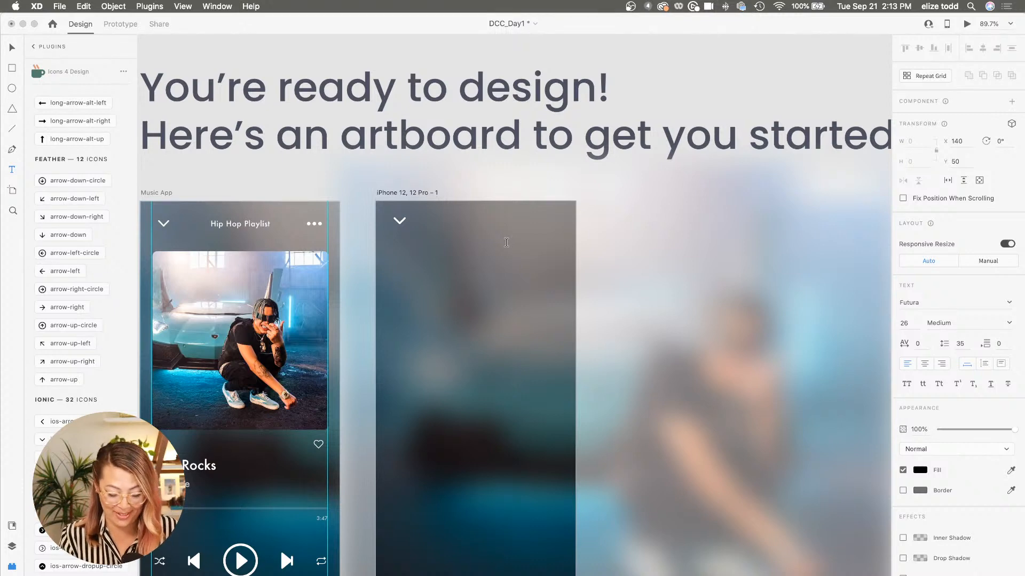
text(Hip)
key(BackSpace)
text(p )
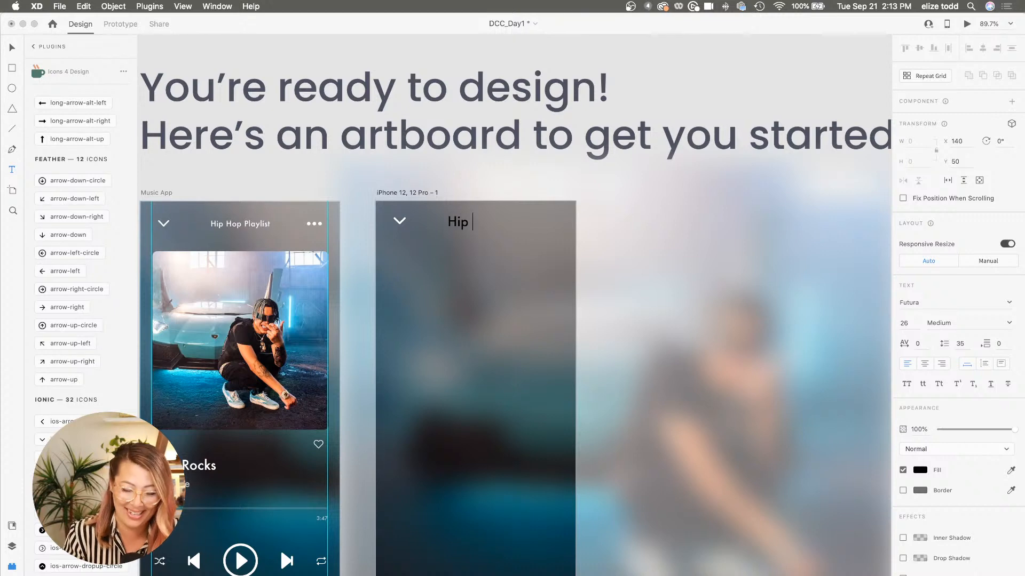
text(Hop Playlis)
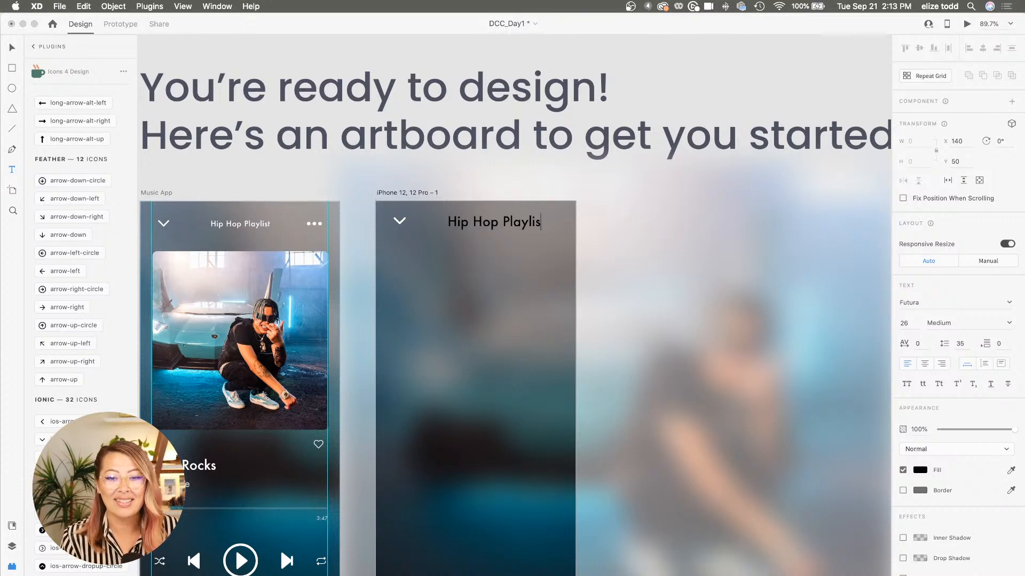
text(t)
key(Escape)
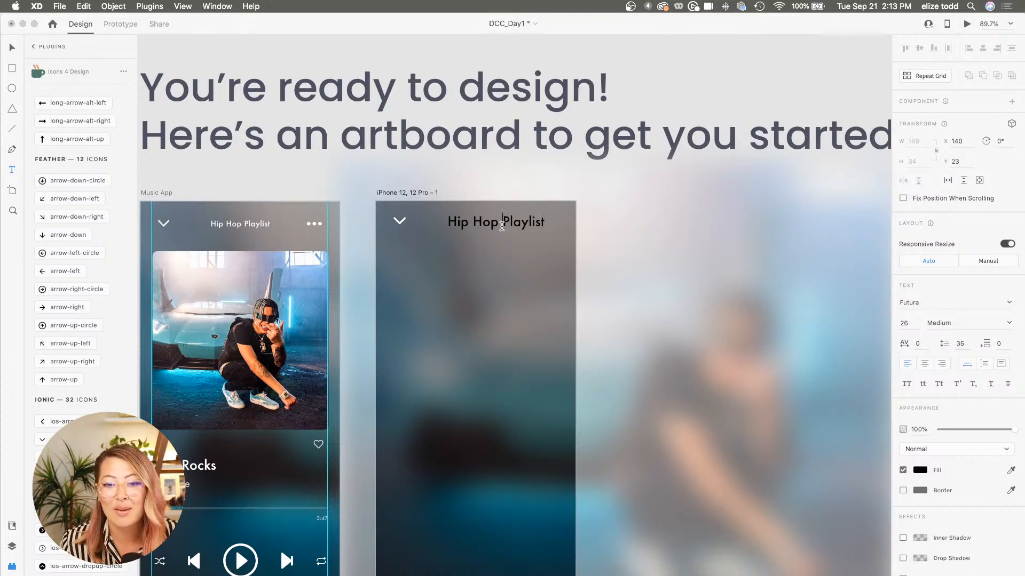
Change the fill of the "Hip Hop Playlist" text to white #FFFFFF
double_click(502, 226)
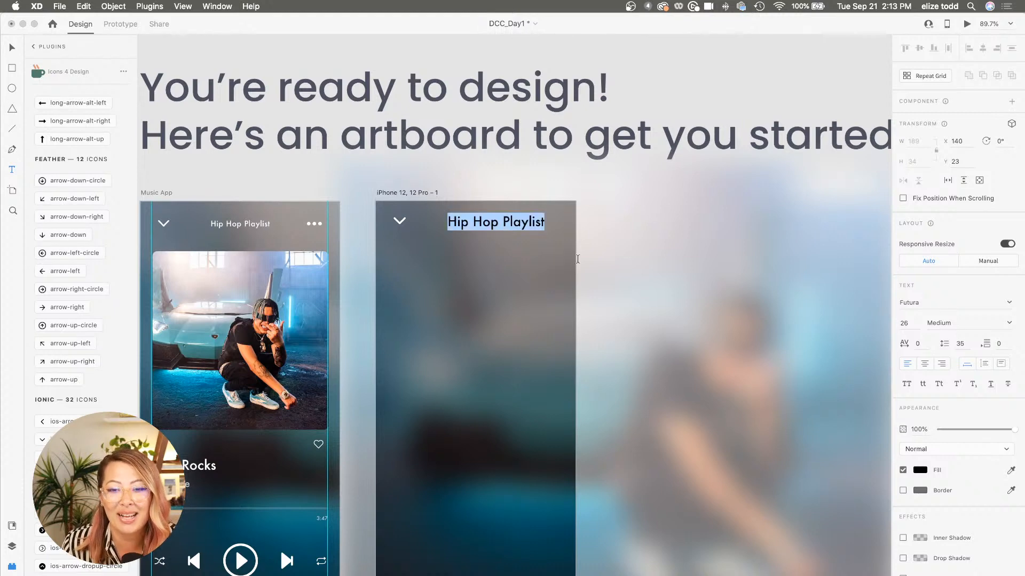
click(919, 471)
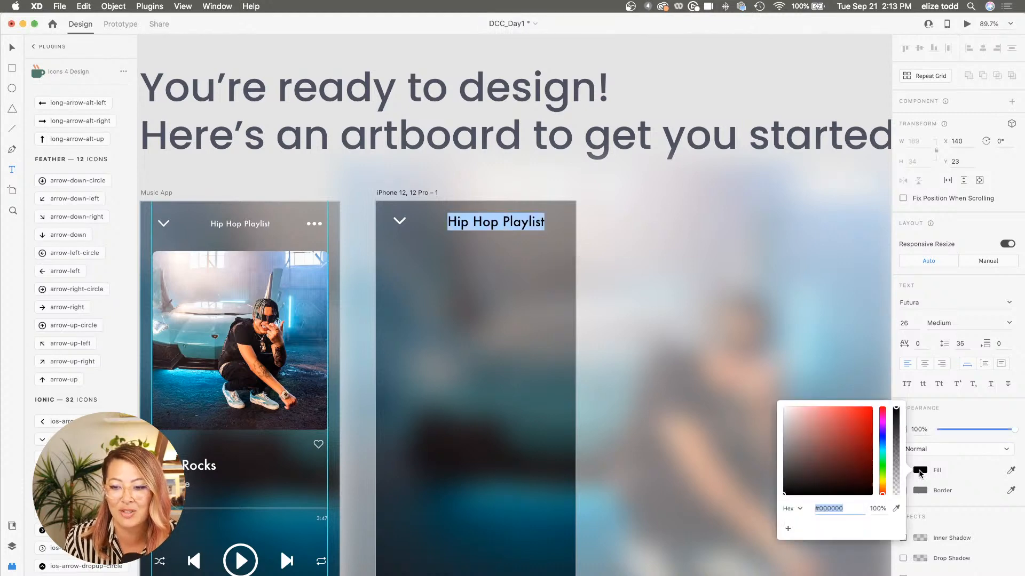
drag(800, 423, 780, 404)
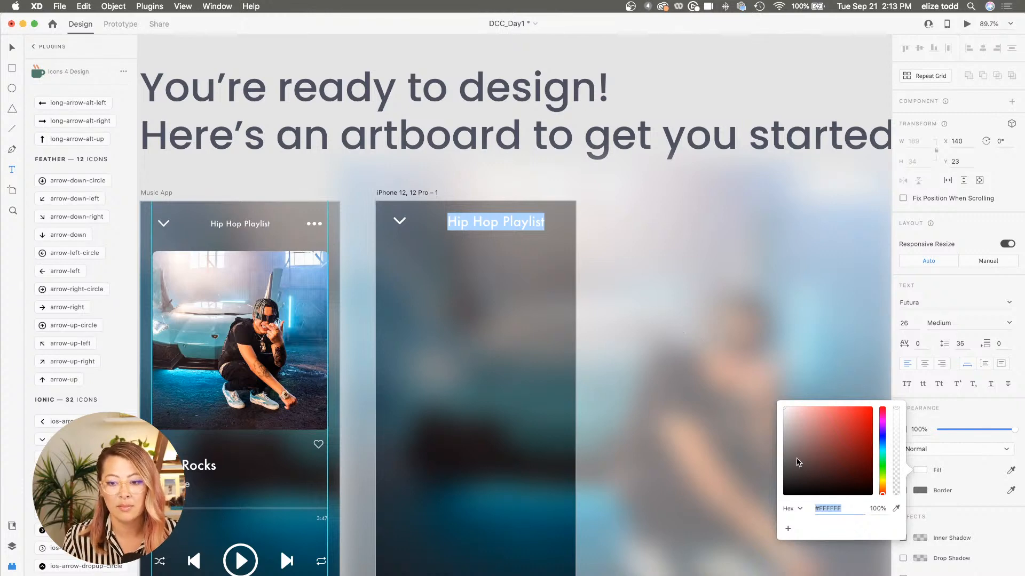
click(460, 348)
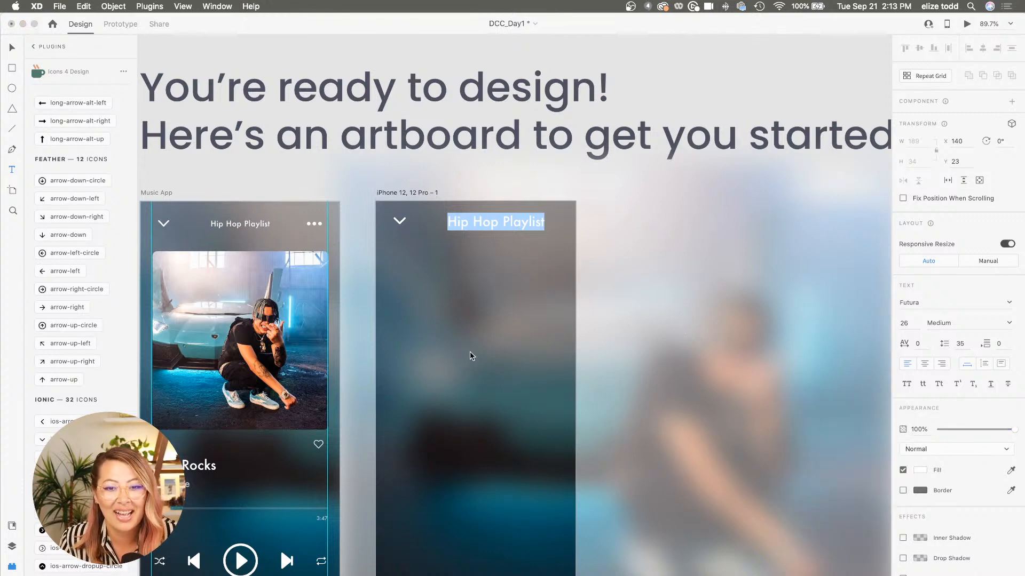
text(V)
key(super+z)
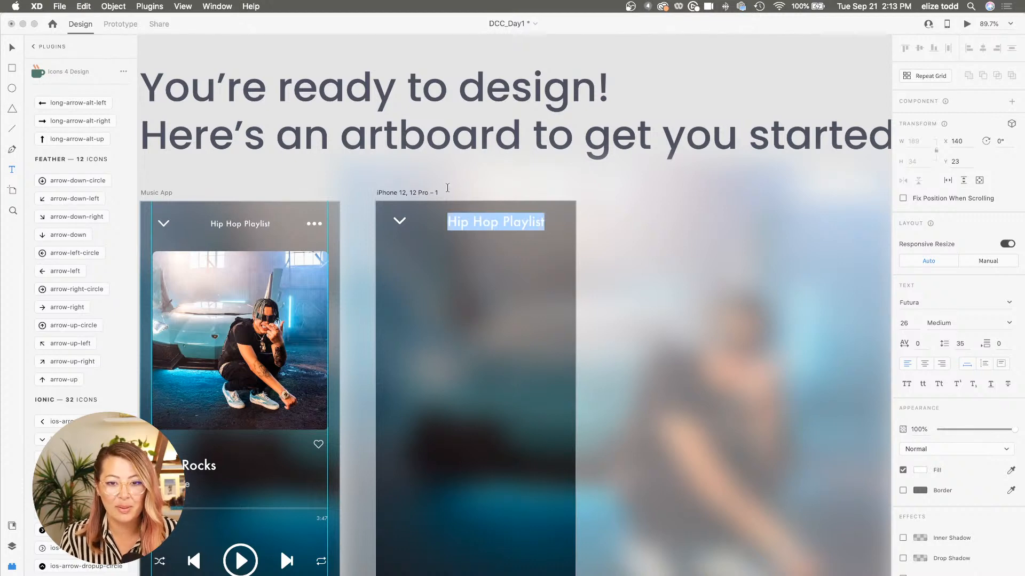
click(15, 52)
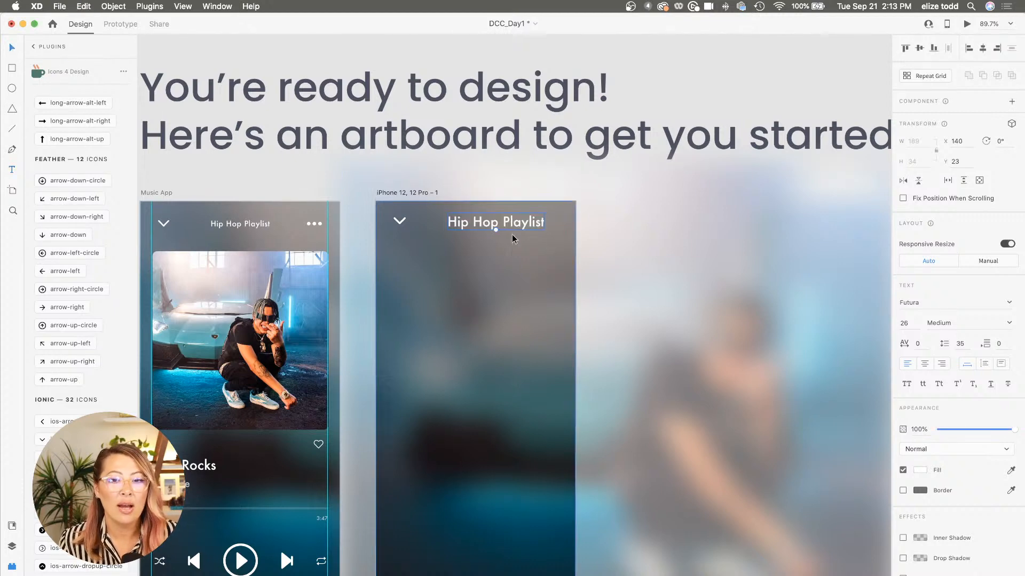
Reduce the playlist title to font size 20 and centre it horizontally on the artboard at X 123, Y 26
scroll(526, 275, up, 5)
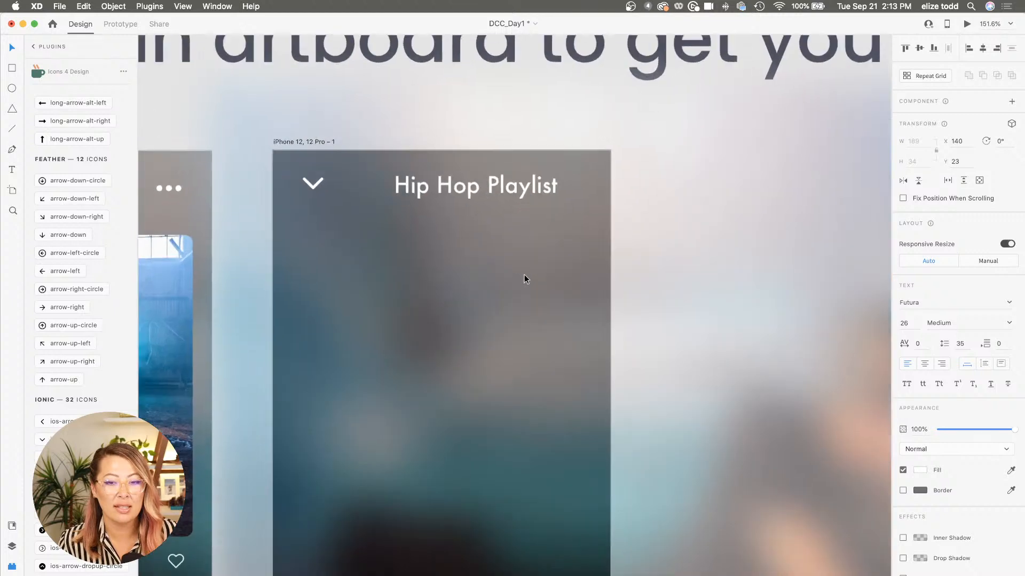
drag(476, 199, 456, 194)
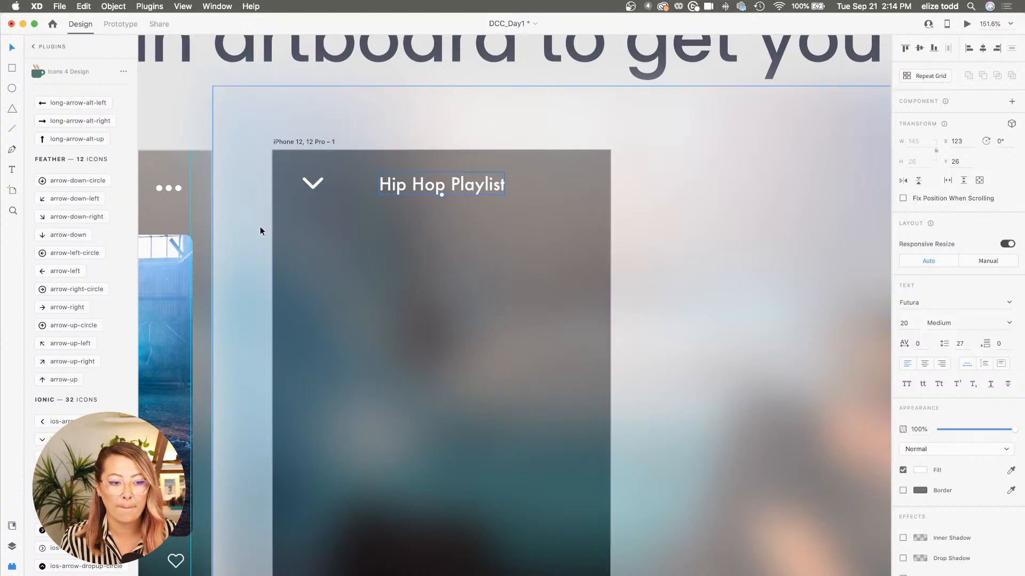
click(427, 227)
scroll(427, 226, down, 3)
scroll(427, 226, left, 3)
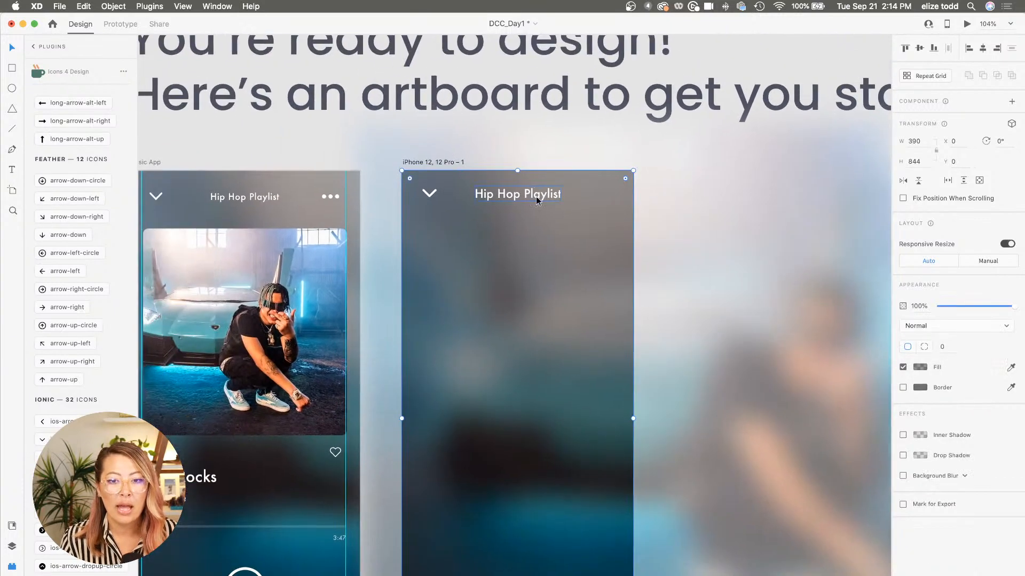
click(533, 194)
scroll(533, 191, down, 2)
scroll(488, 227, down, 3)
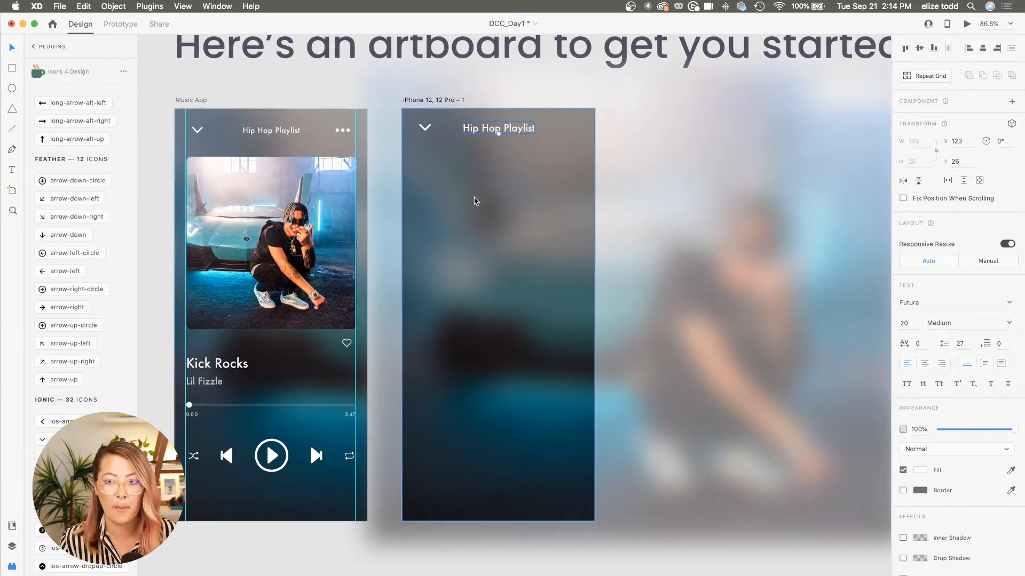
Draw a rectangle about 336 × 367 below the playlist title as the album cover placeholder
key(r)
drag(417, 154, 584, 332)
scroll(538, 201, up, 3)
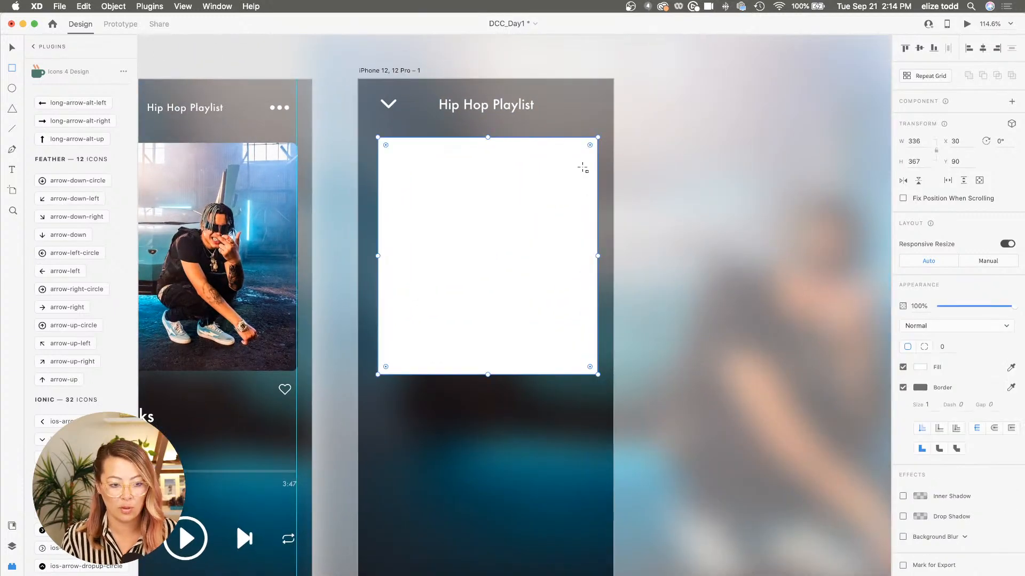
Round the album cover rectangle's corners to a radius of 34
key(v)
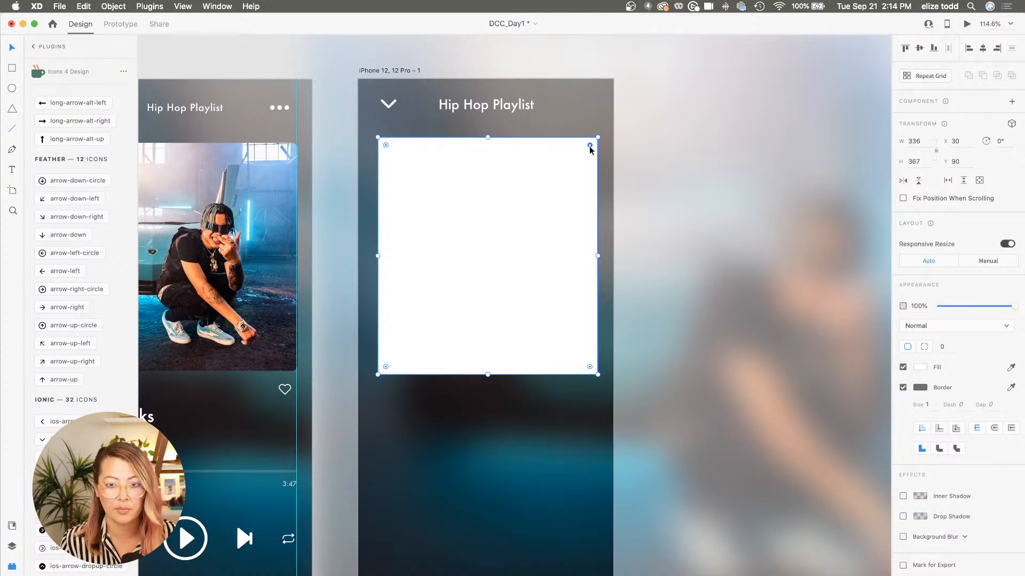
drag(589, 146, 575, 155)
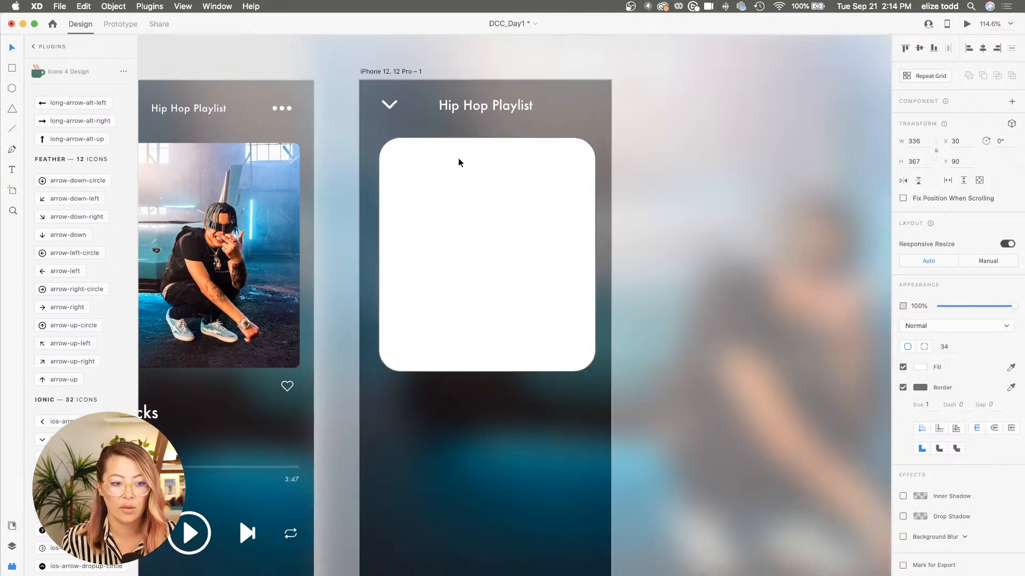
scroll(458, 161, down, 3)
click(704, 210)
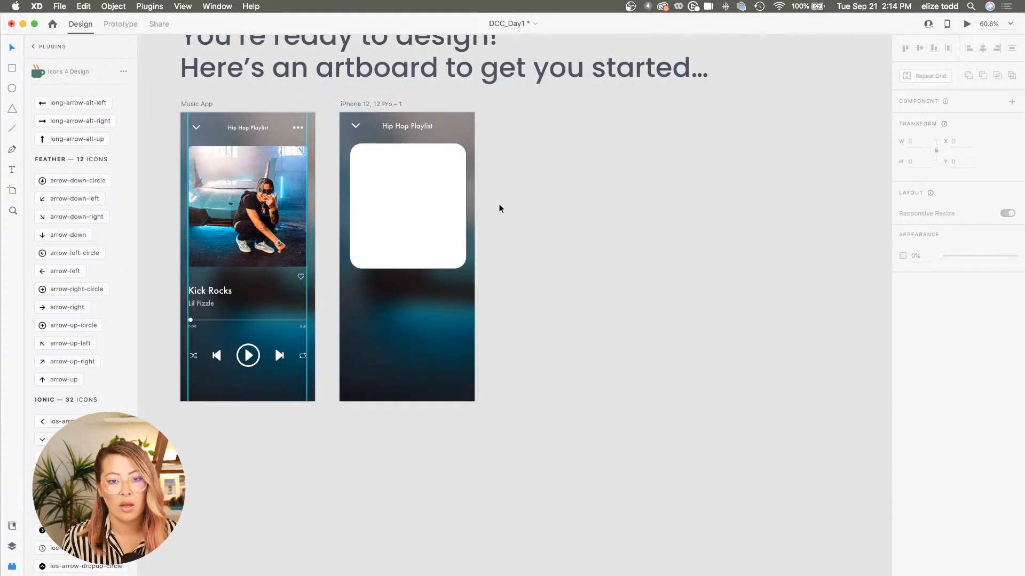
Centre the album cover rectangle horizontally on the artboard at X 27
drag(421, 201, 421, 202)
scroll(421, 201, down, 3)
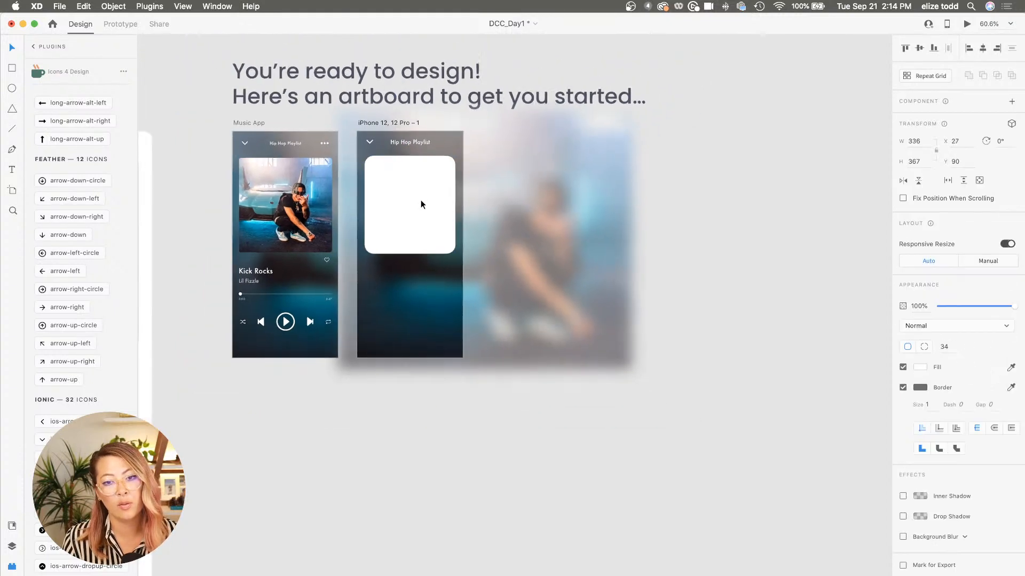
click(656, 245)
scroll(504, 237, down, 3)
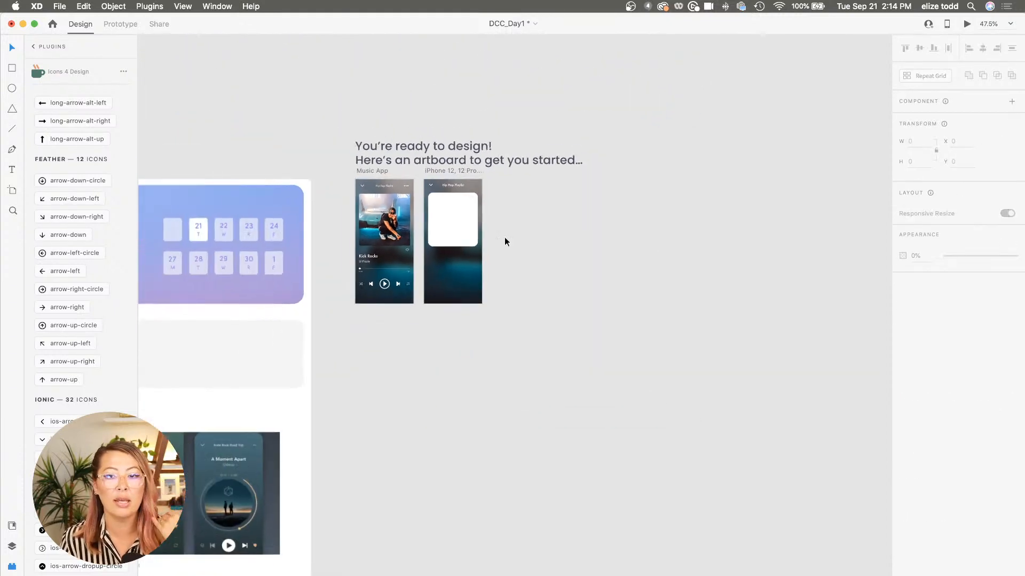
Copy the Music App album photo and paste its appearance onto the white rectangle in the iPhone artboard
scroll(395, 226, up, 3)
click(396, 226)
scroll(396, 227, up, 3)
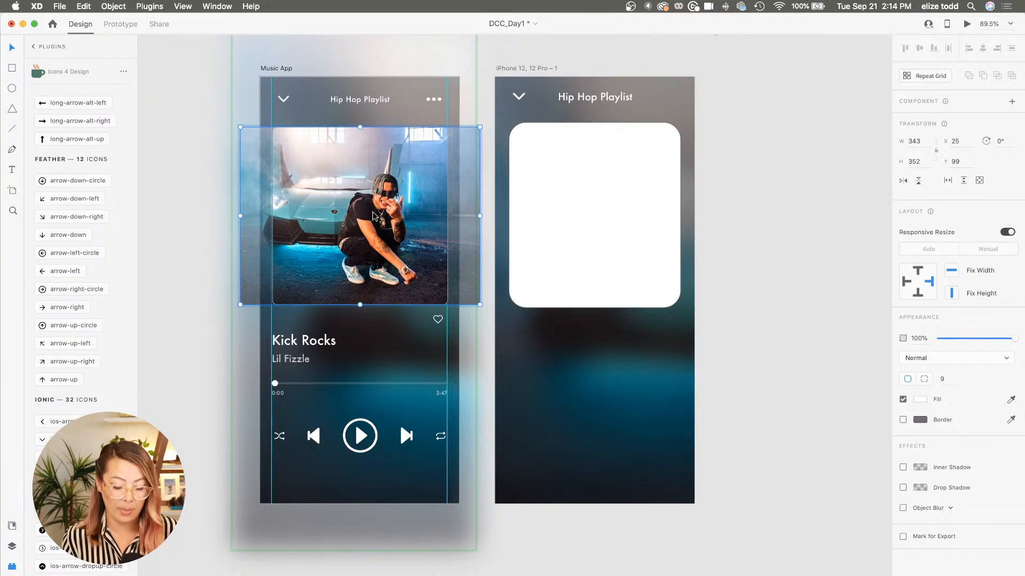
click(625, 202)
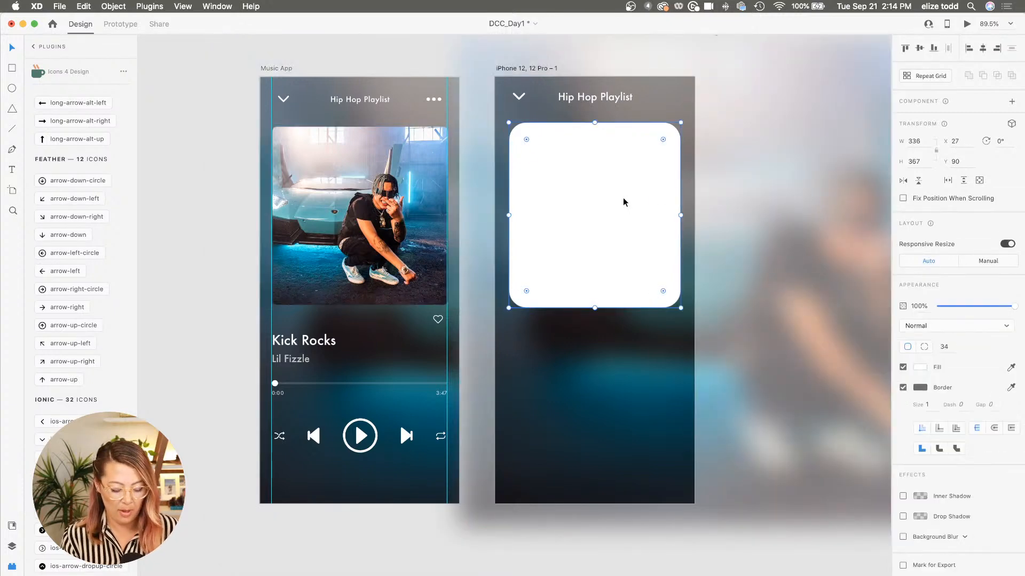
key(super+alt+v)
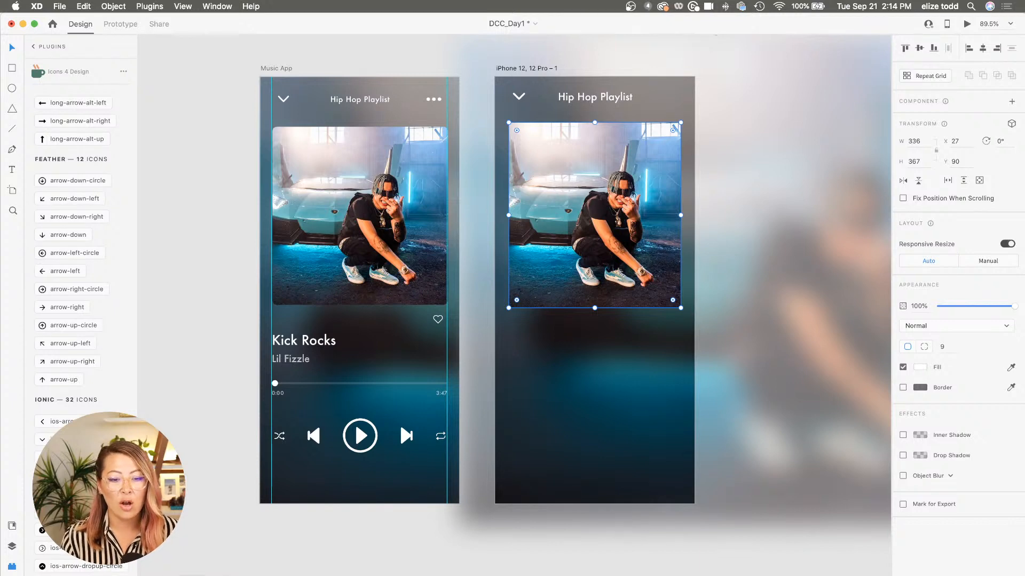
key(super+Tab)
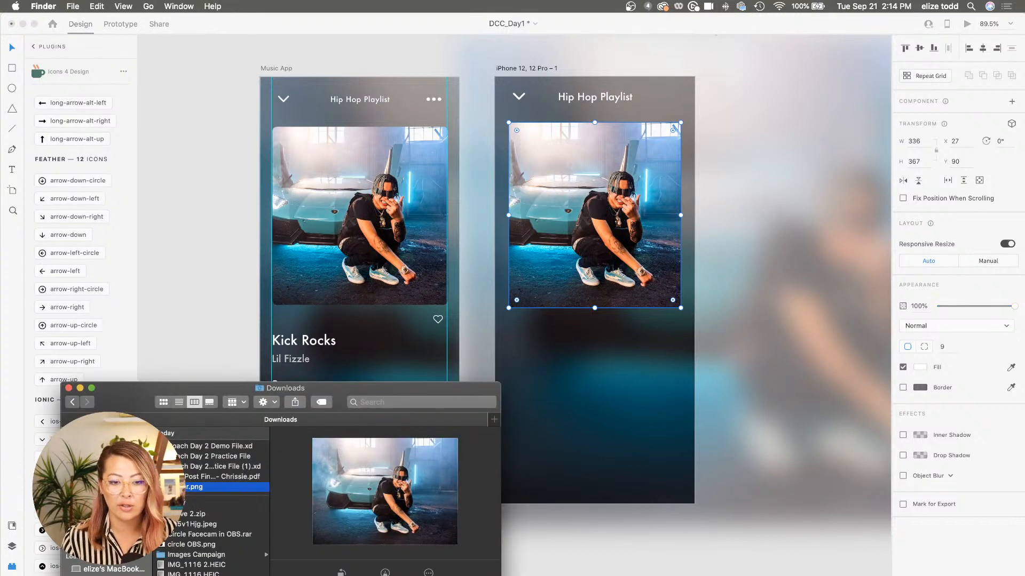
key(super+Tab)
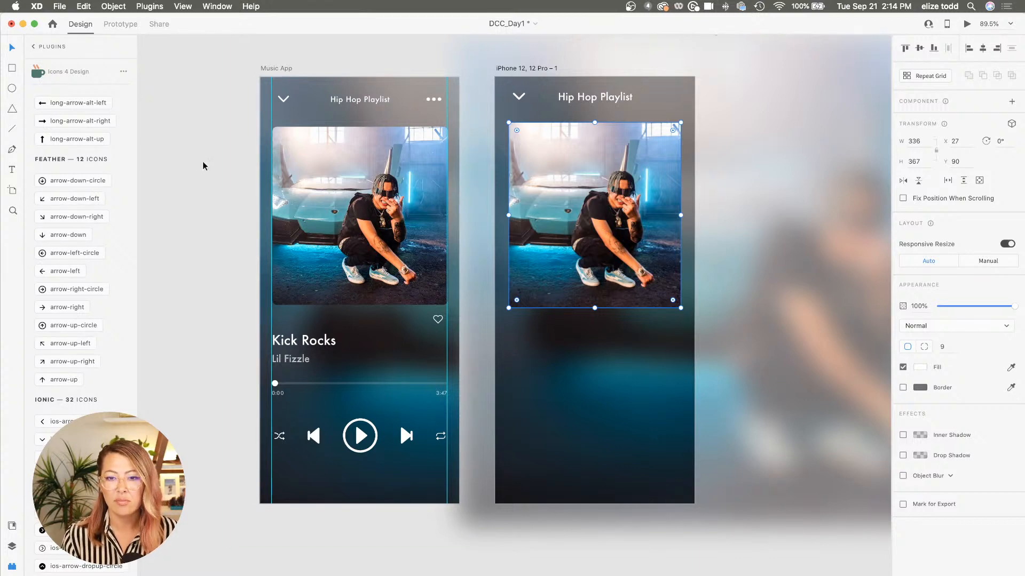
click(238, 167)
scroll(406, 207, down, 3)
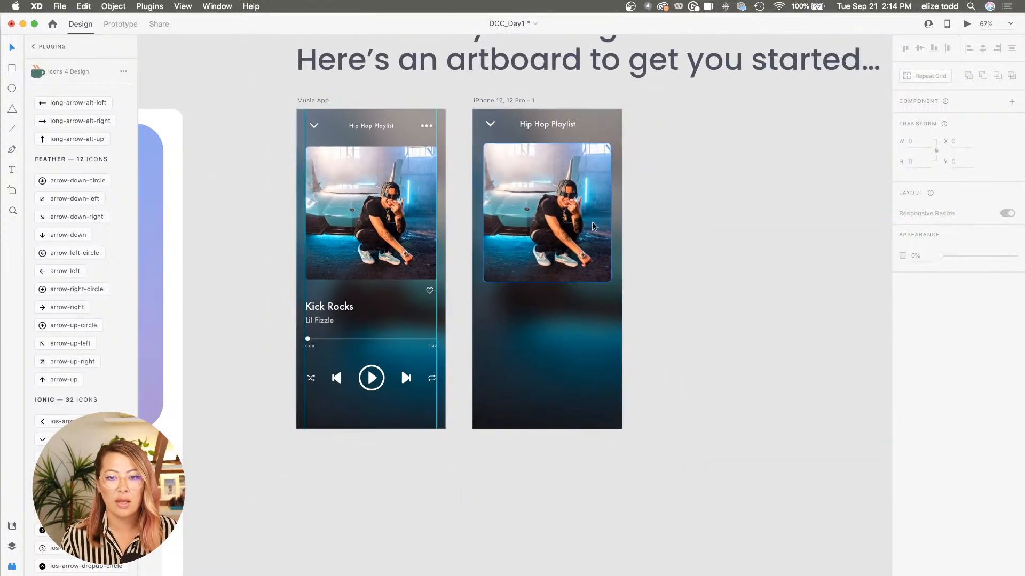
Move the album cover on the iPhone artboard up slightly to Y 87
scroll(600, 216, up, 3)
click(538, 222)
drag(528, 256, 526, 253)
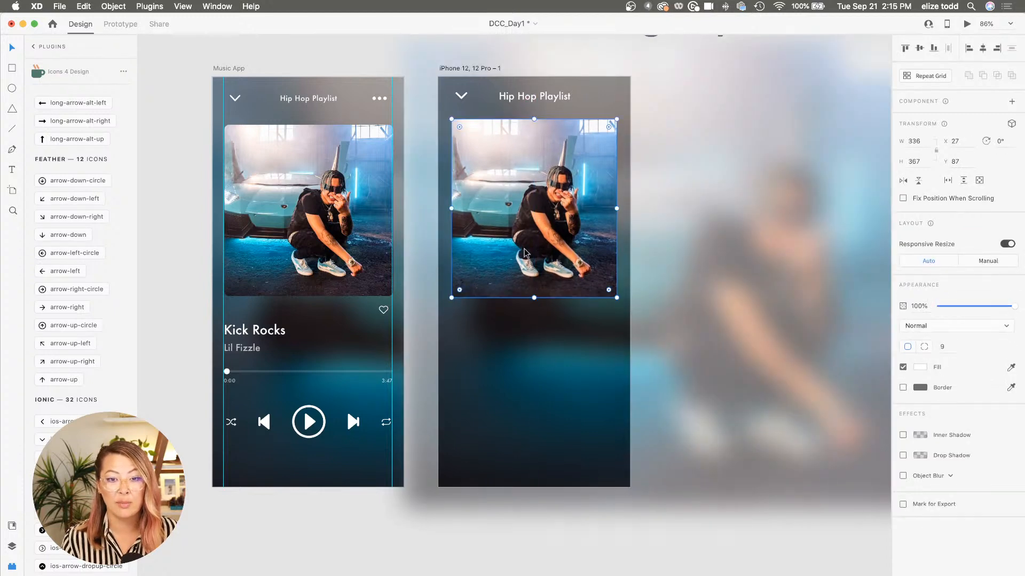
Add the song title "Kick Rocks" as a text object below the album cover on the iPhone artboard
click(170, 193)
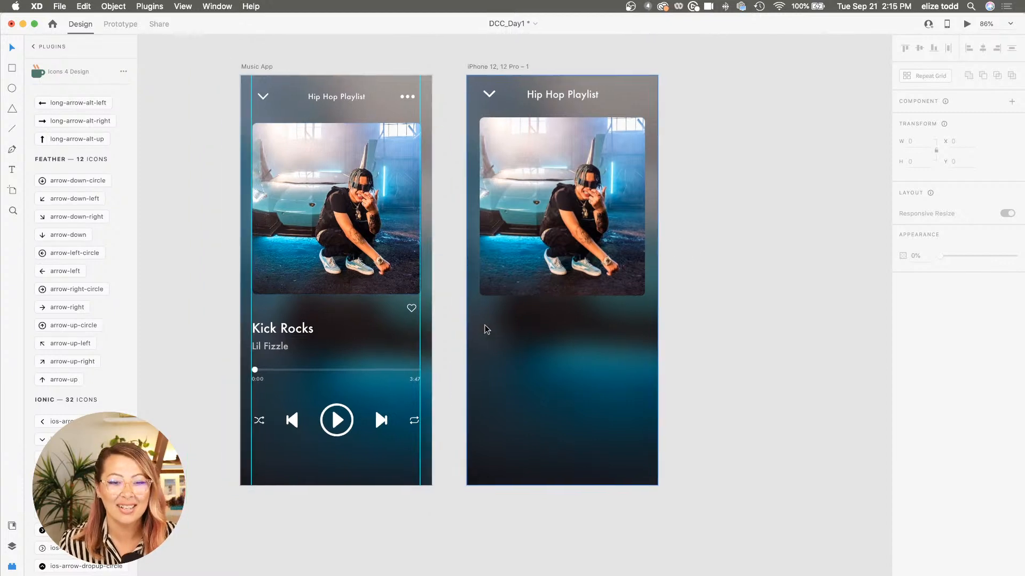
scroll(482, 327, up, 5)
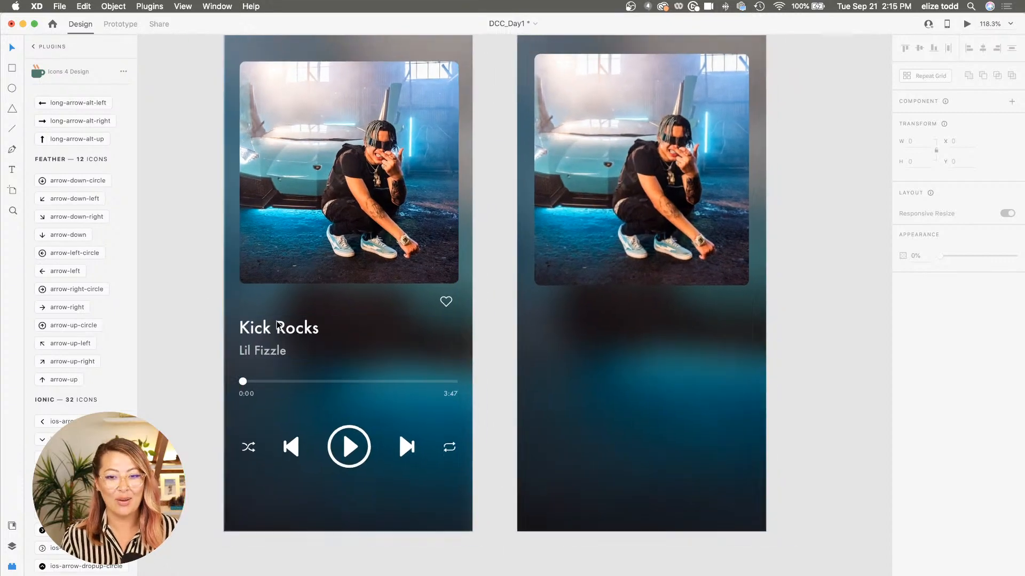
scroll(230, 313, down, 4)
click(363, 397)
scroll(502, 341, up, 3)
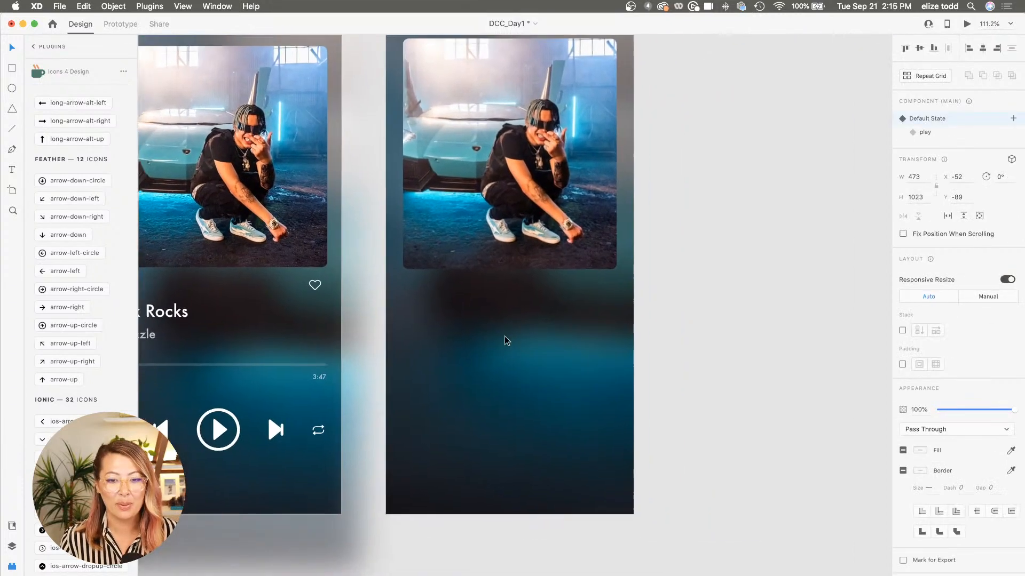
click(494, 320)
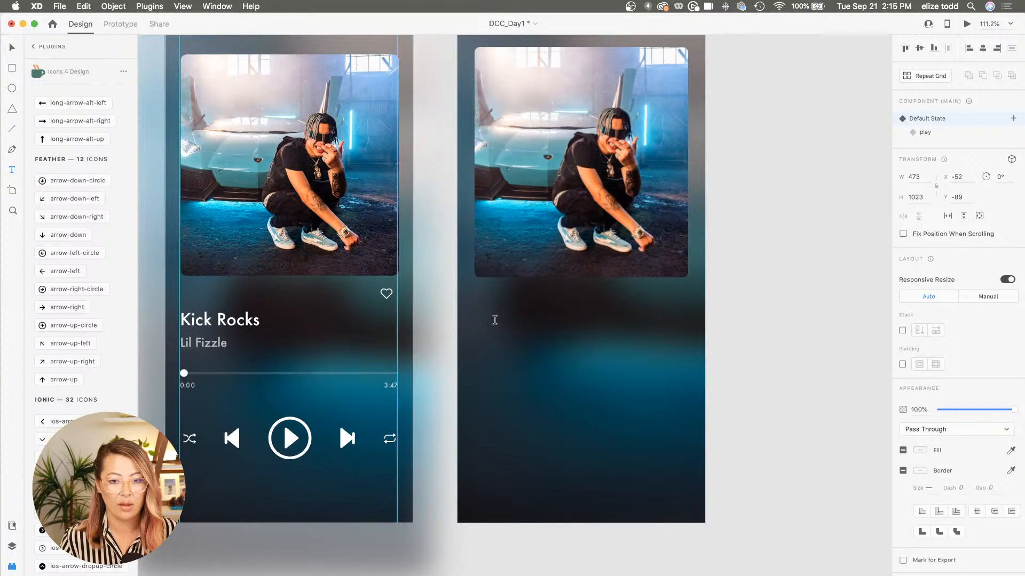
text(Kick Rocks)
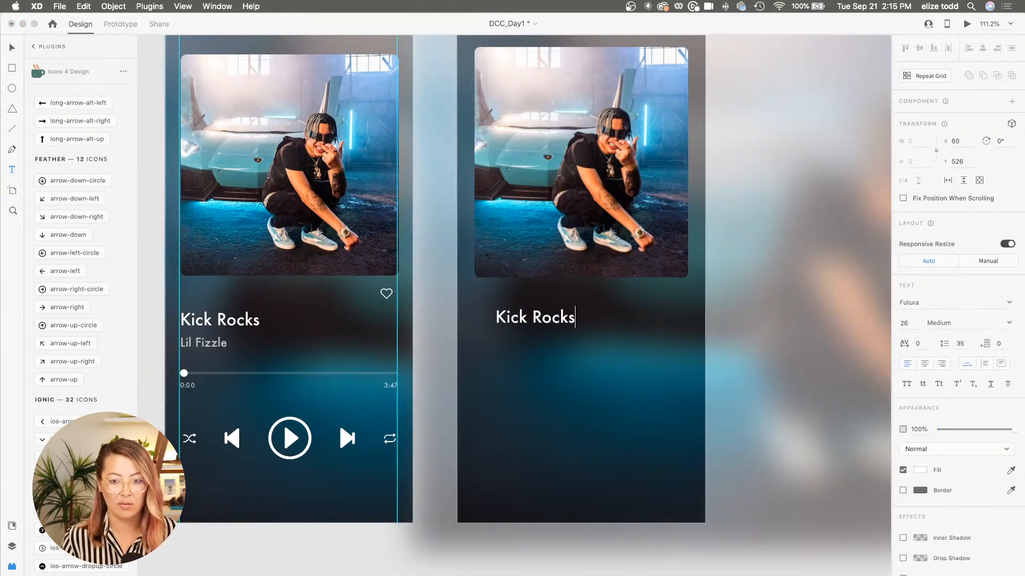
key(Escape)
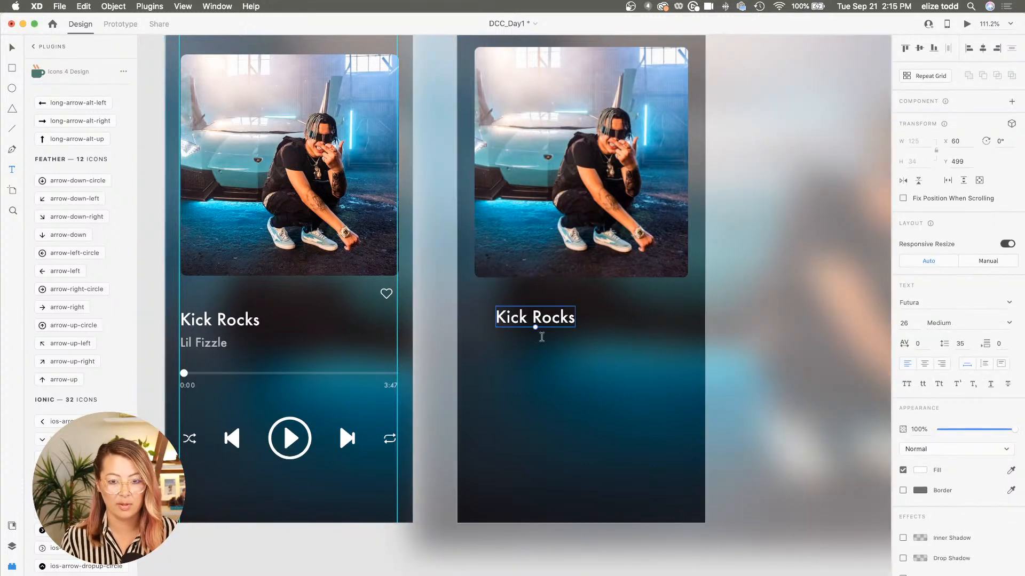
Align the song title with the album cover at X 27, and duplicate it below at Y 532 with the text "Lil Fizzle"
drag(540, 320, 514, 339)
double_click(514, 339)
text(Lil )
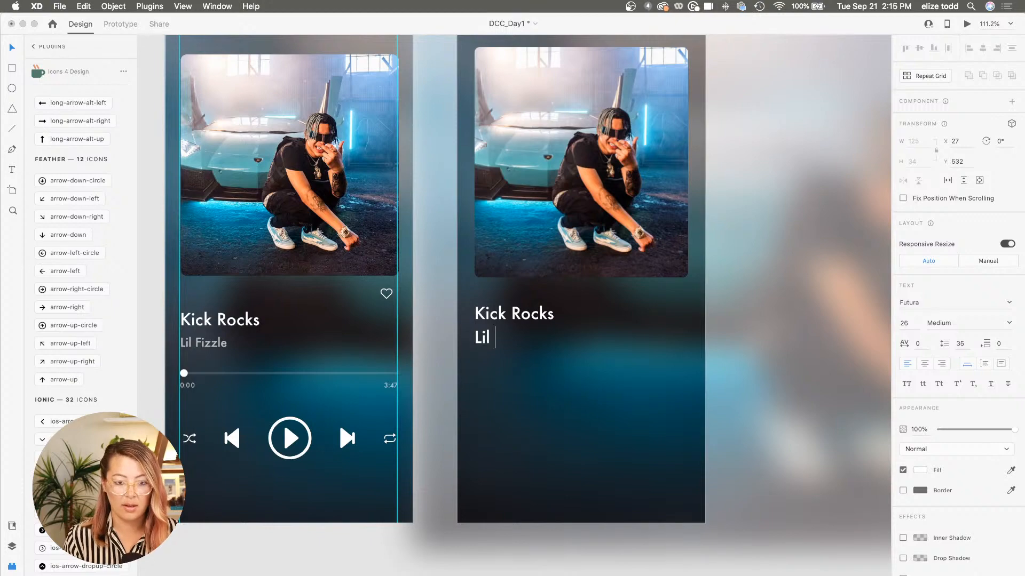
text(Fizzle)
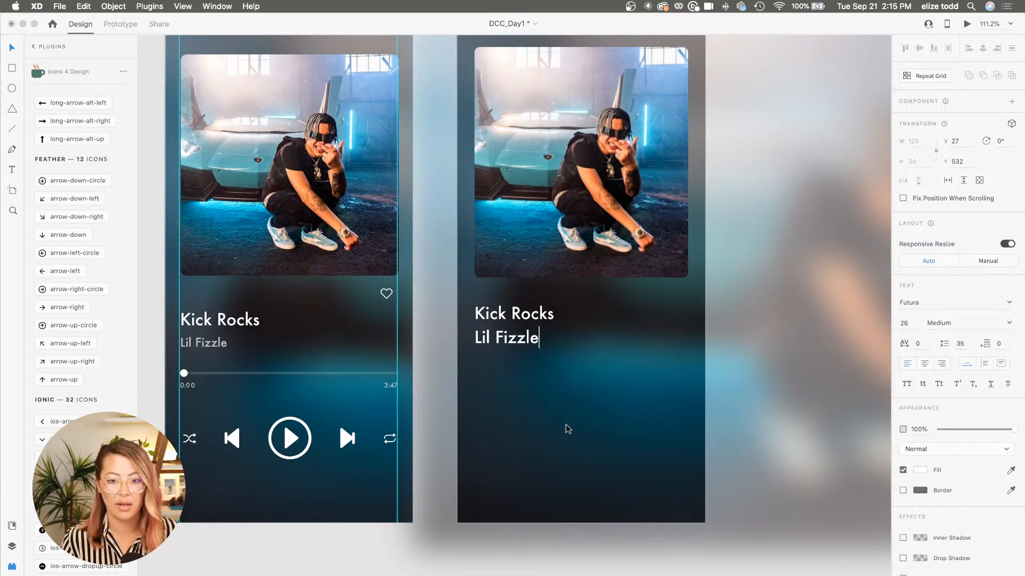
key(Escape)
Reduce the artist name below the song title to font size 21 and lower its opacity to 41%
scroll(511, 350, down, 5)
scroll(486, 350, up, 5)
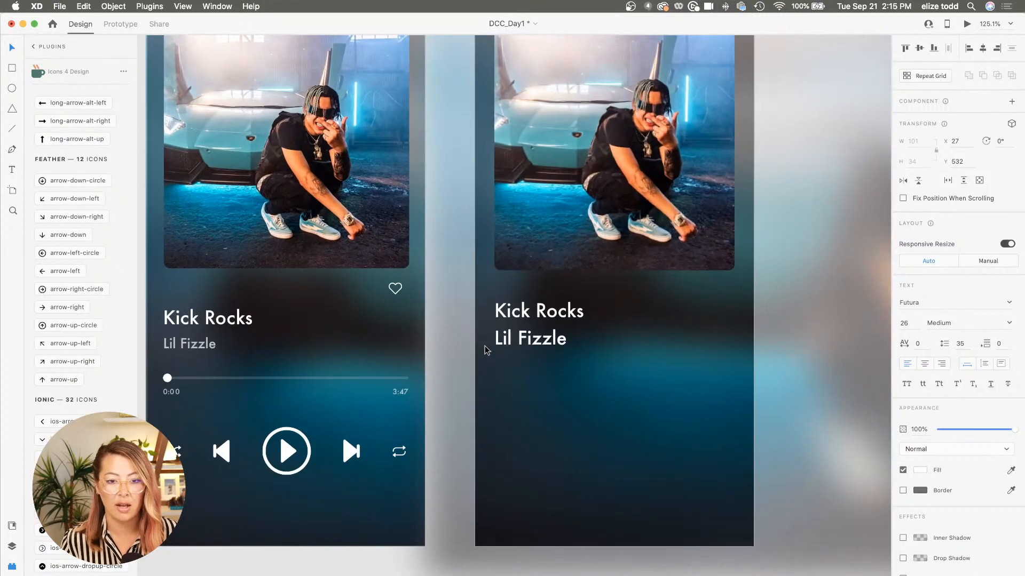
drag(531, 350, 530, 342)
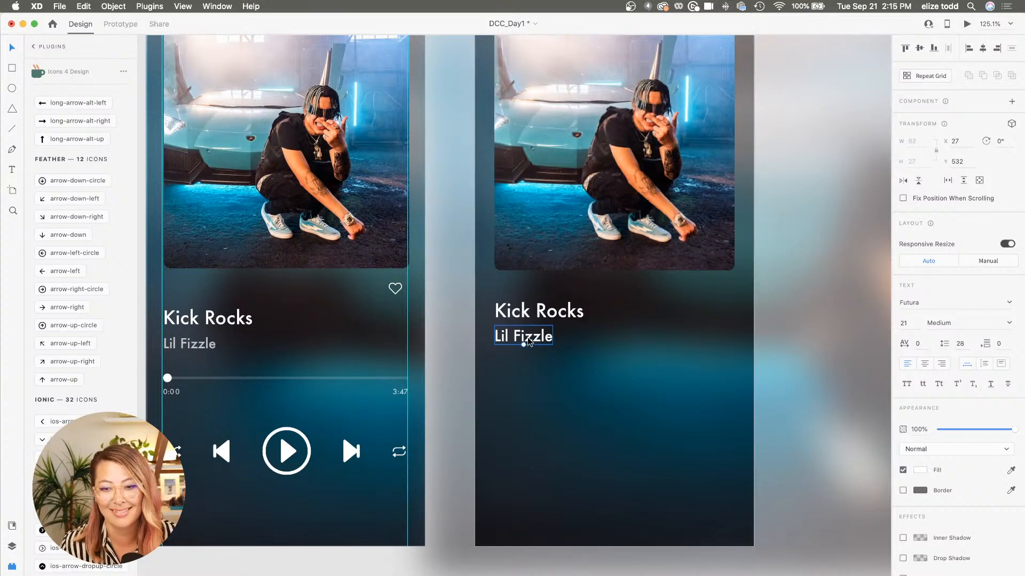
drag(1013, 430, 969, 431)
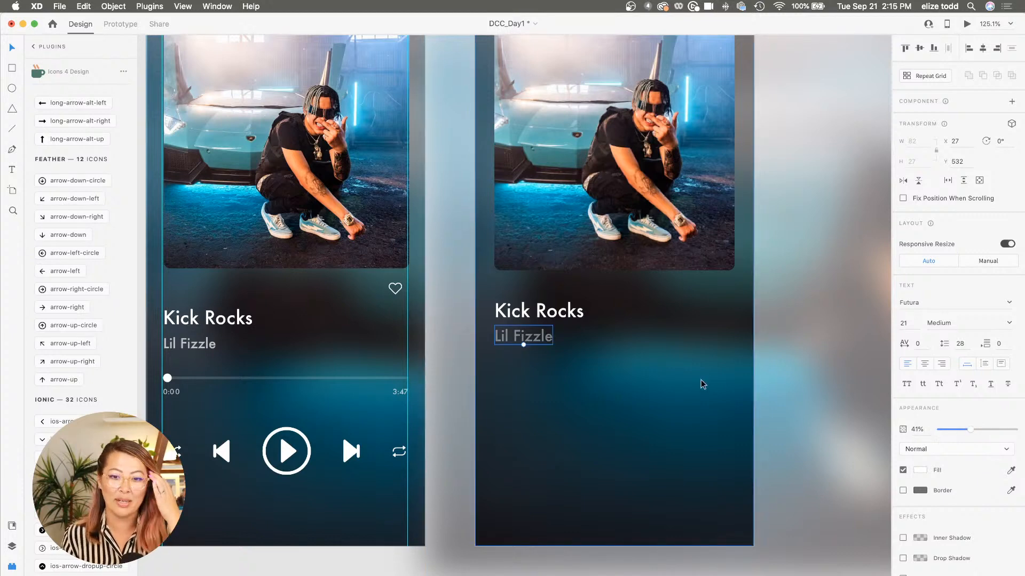
scroll(564, 361, down, 2)
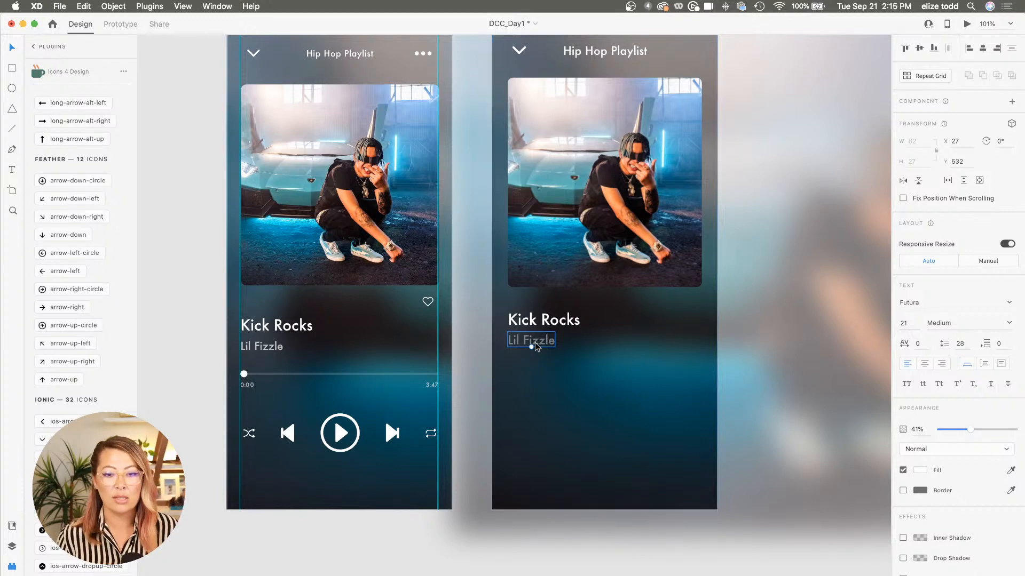
scroll(525, 341, up, 3)
click(464, 343)
scroll(463, 343, down, 3)
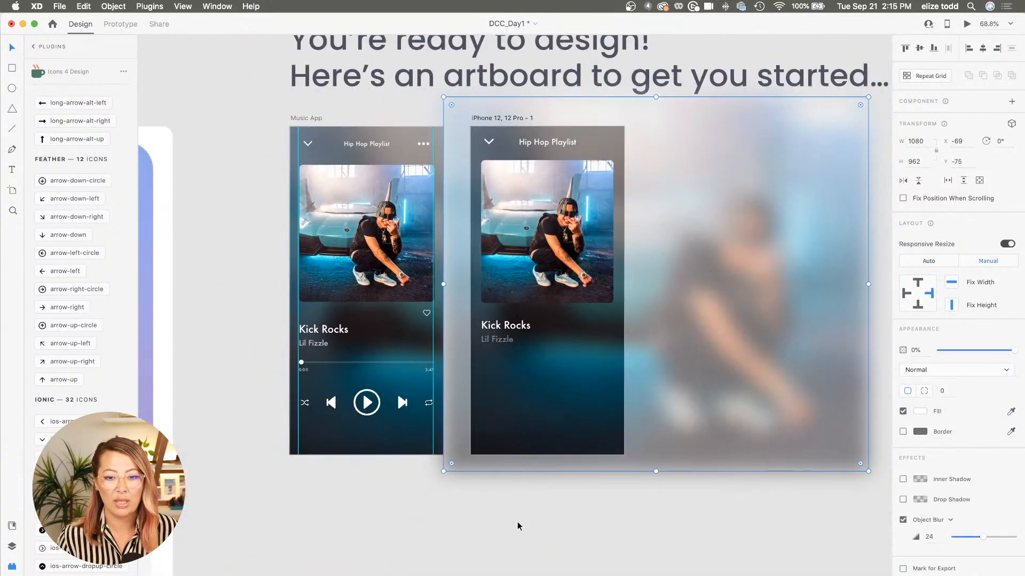
key(Delete)
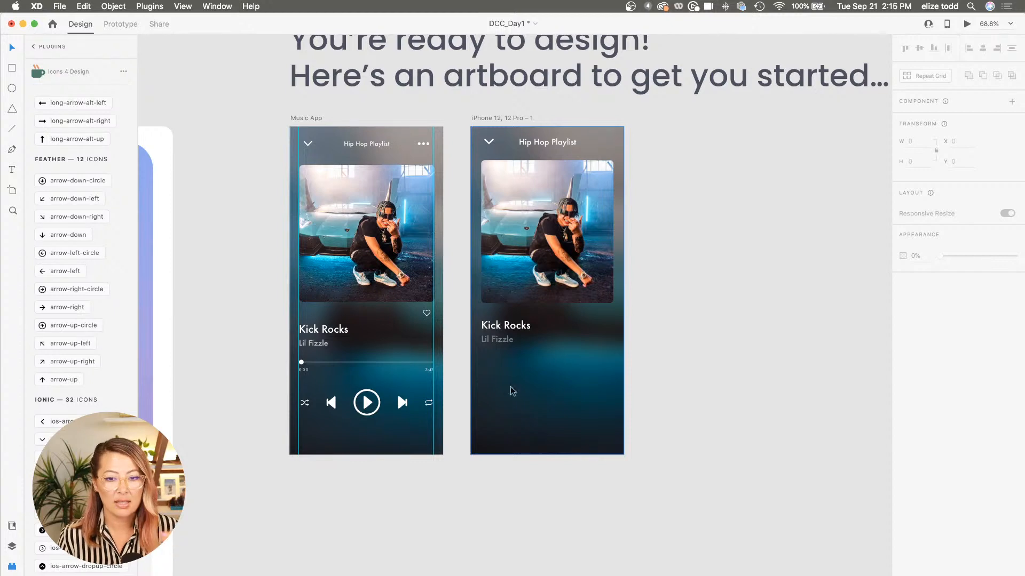
Change the artist name on the iPhone artboard to "Lil Wizzle"
scroll(507, 357, up, 5)
double_click(497, 335)
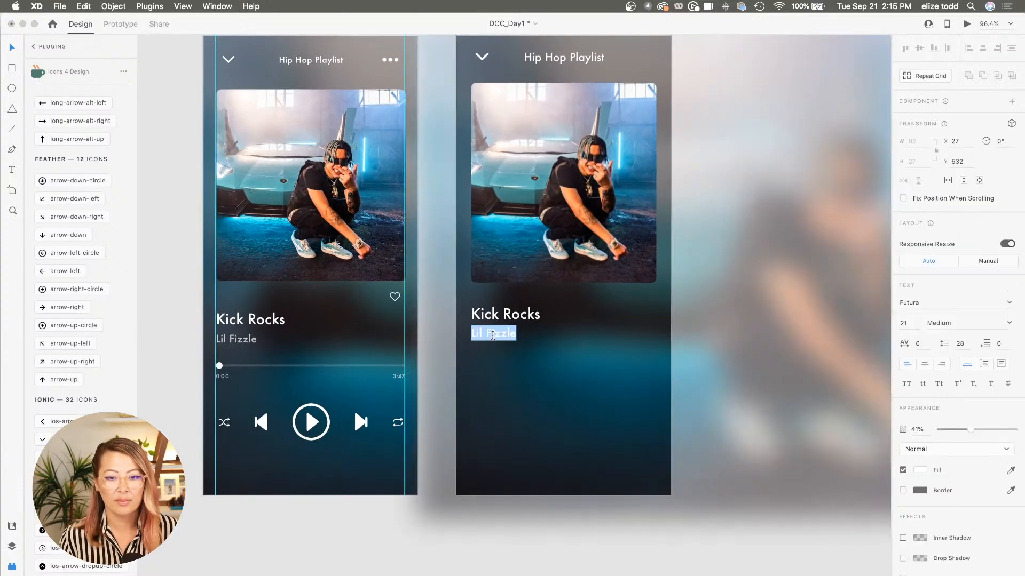
click(494, 333)
key(BackSpace)
text(W)
key(Escape)
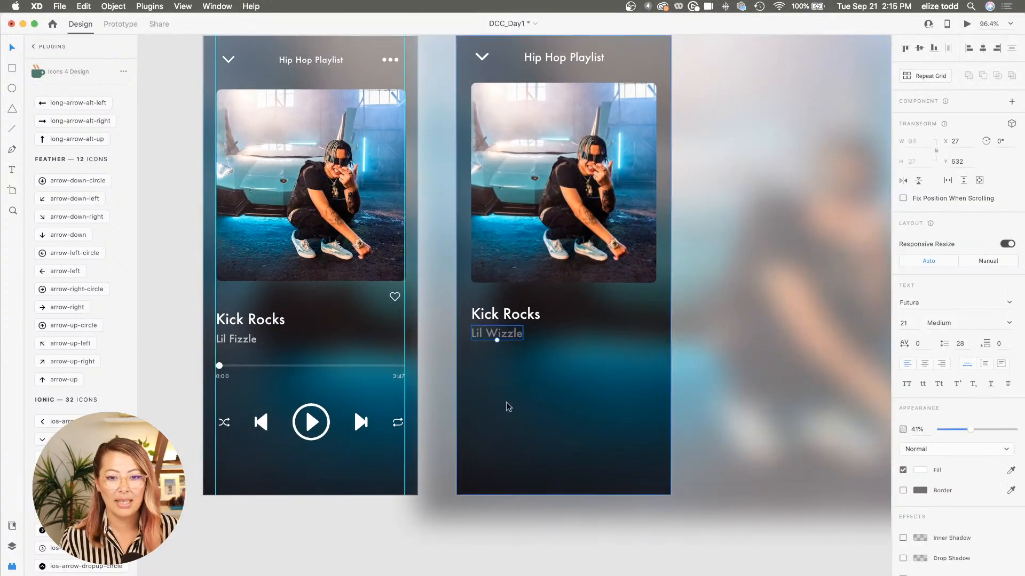
scroll(508, 407, down, 3)
click(522, 500)
Copy the playback controls group from the Music App artboard and paste it onto the iPhone artboard at X 29, Y 675.49
scroll(522, 500, up, 3)
key(super+semicolon)
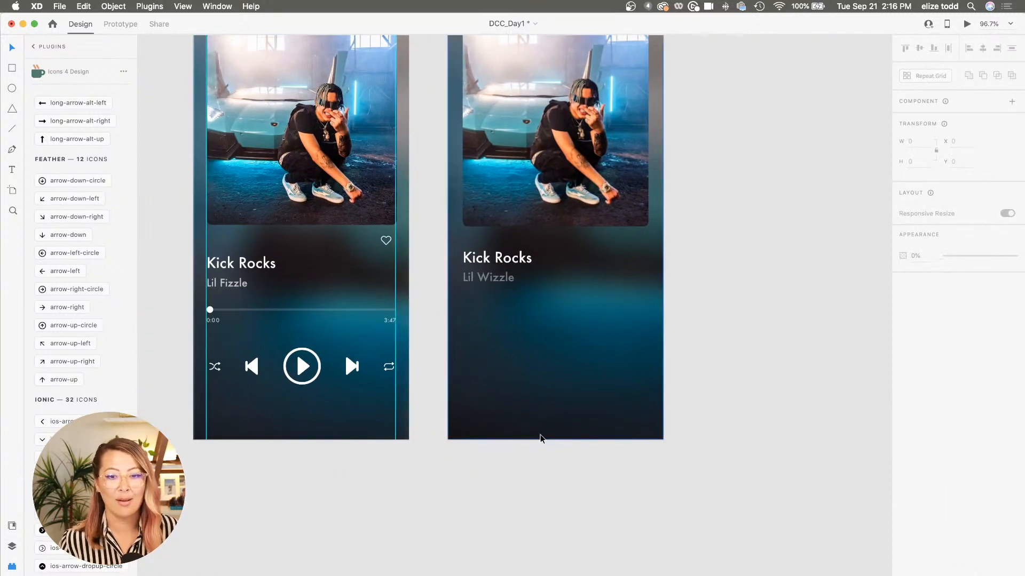
scroll(542, 439, up, 2)
scroll(542, 438, left, 1)
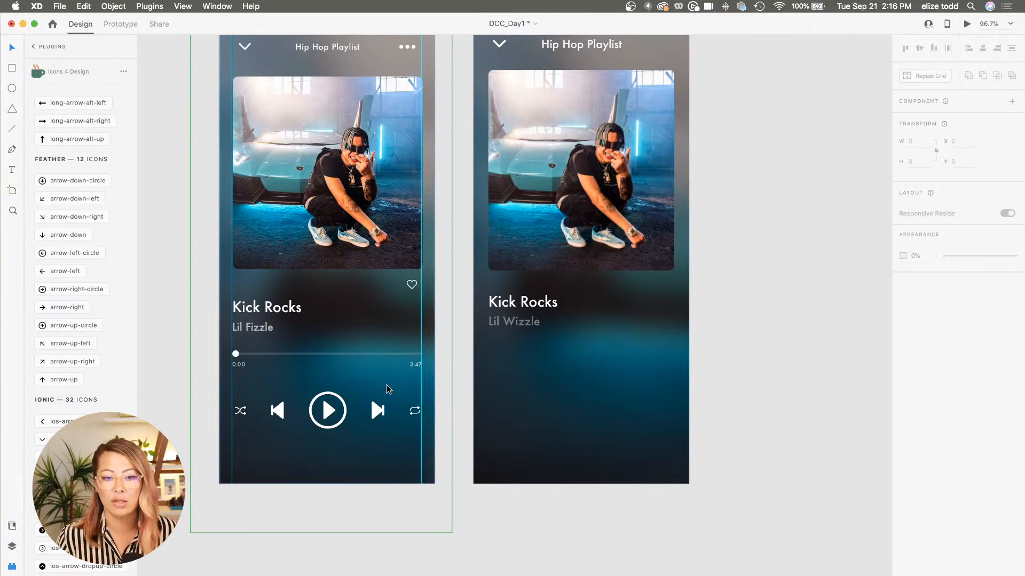
click(344, 408)
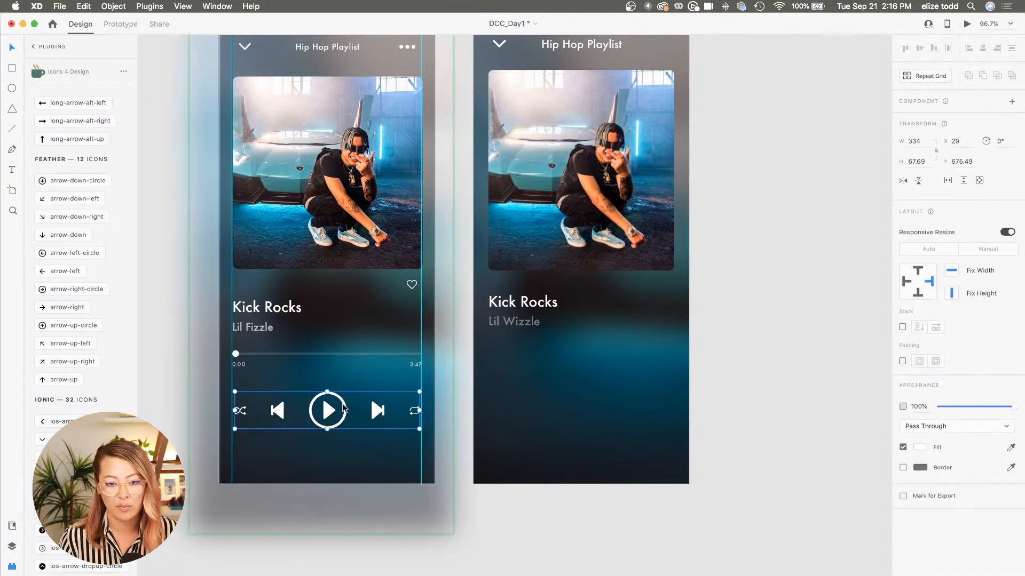
click(499, 407)
key(super+v)
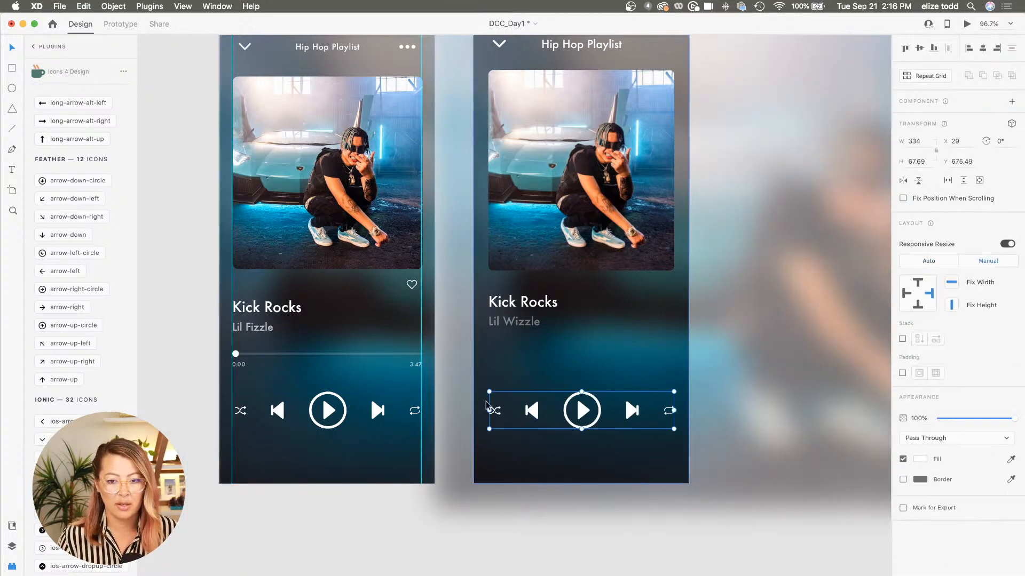
scroll(427, 405, right, 2)
scroll(427, 405, up, 2)
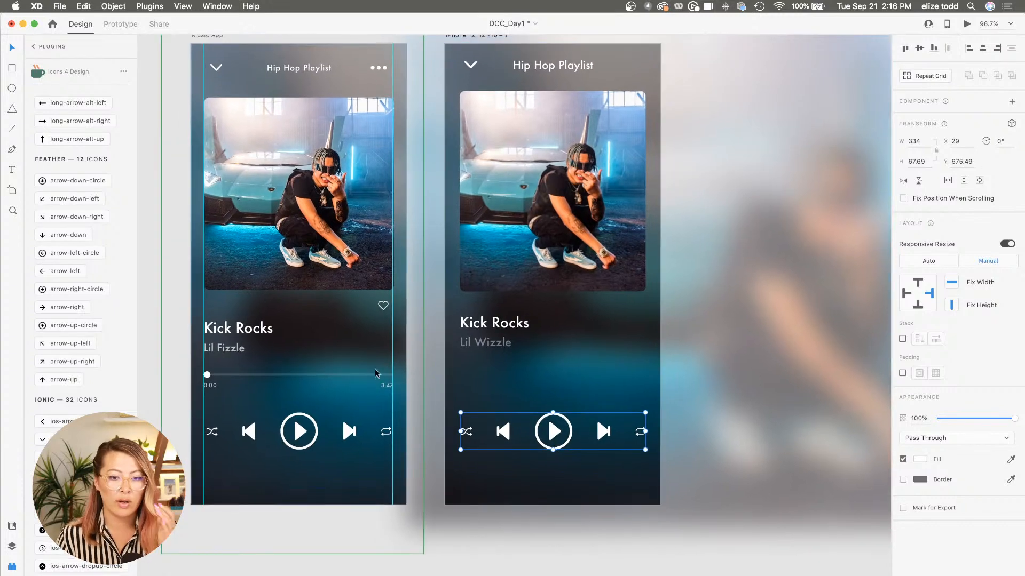
Preview the Music App artboard and examine how its progress bar behaves during playback
scroll(375, 373, up, 3)
scroll(309, 375, left, 2)
scroll(246, 376, down, 5)
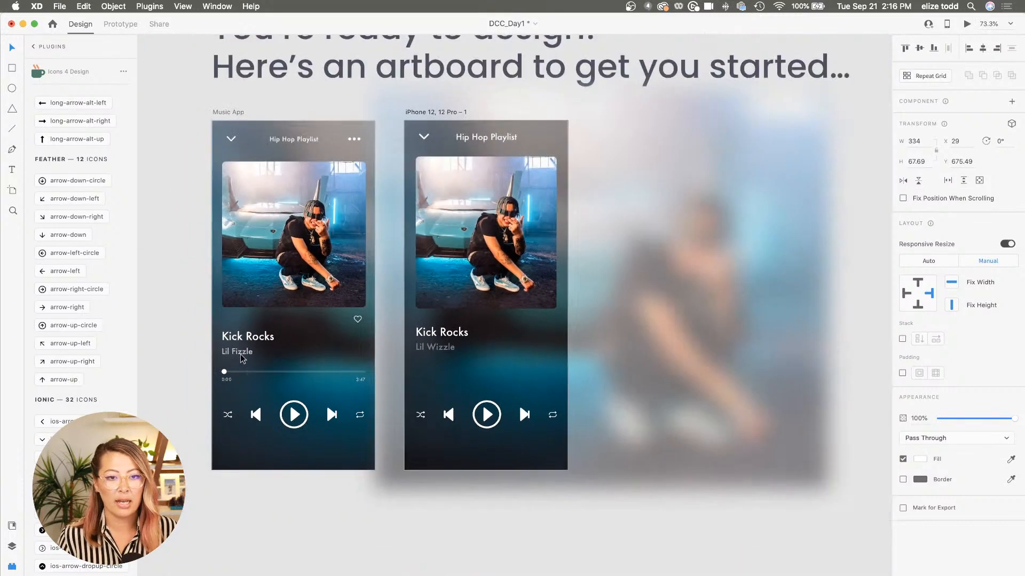
click(228, 113)
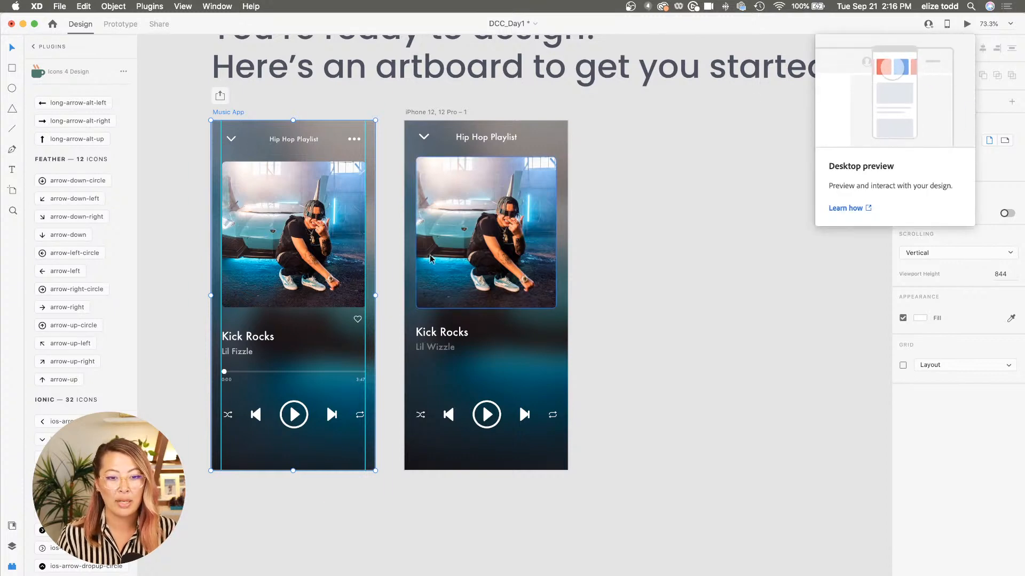
scroll(279, 337, up, 5)
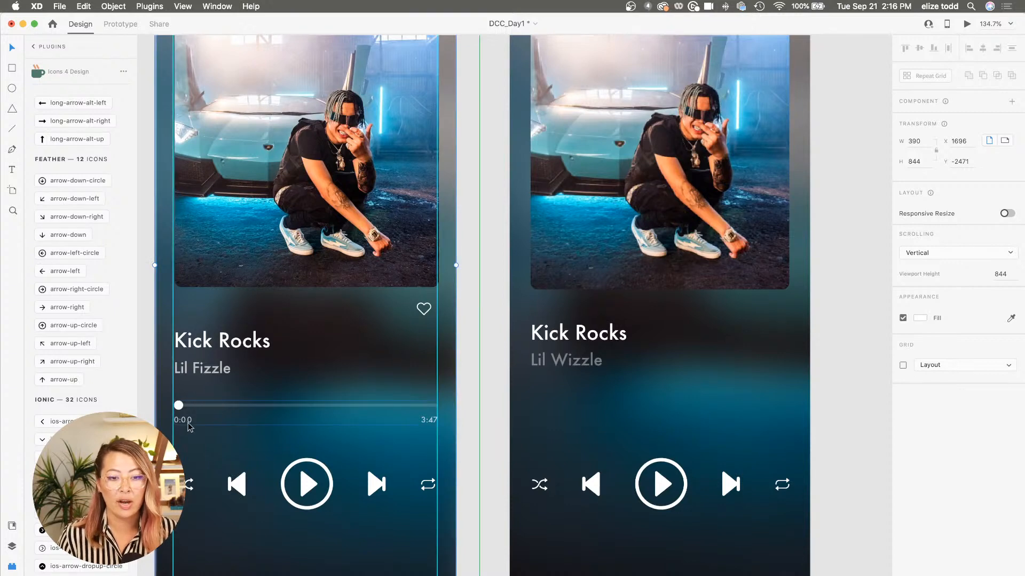
scroll(281, 368, down, 4)
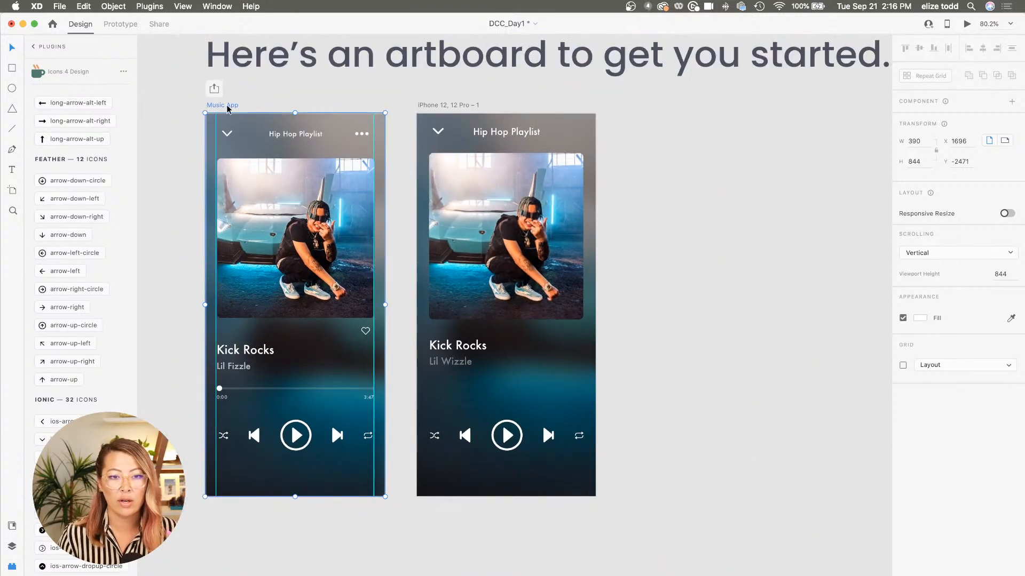
click(967, 25)
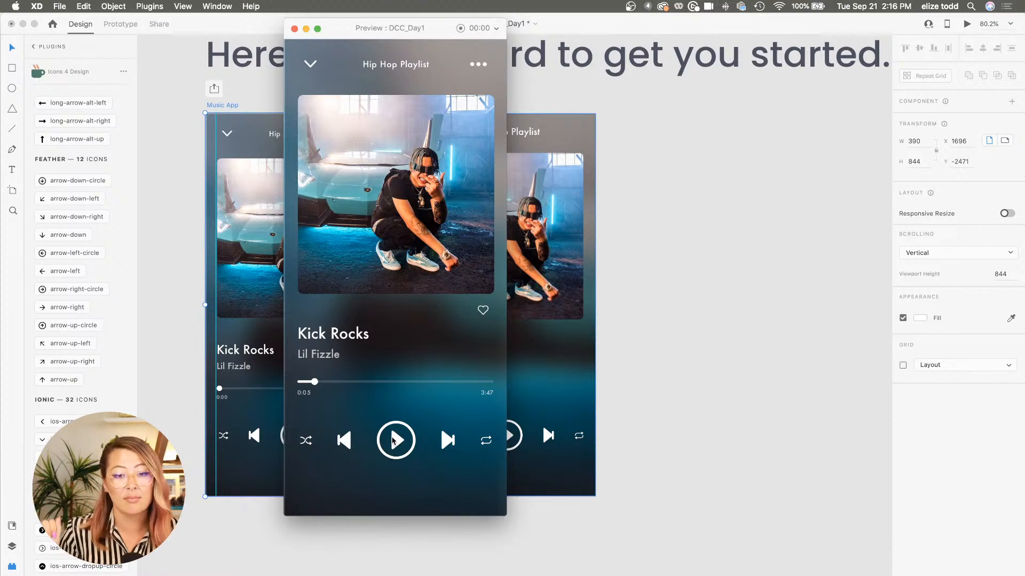
click(294, 31)
Try to draw a progress line about 326 wide above the iPhone artboard's playback controls with a border size of 4
scroll(448, 327, down, 5)
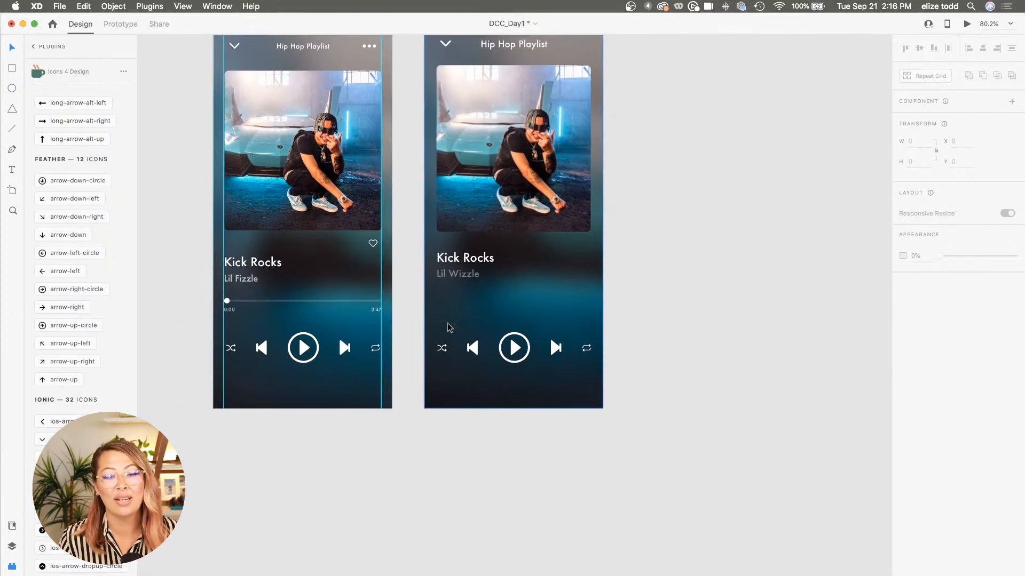
scroll(449, 328, up, 5)
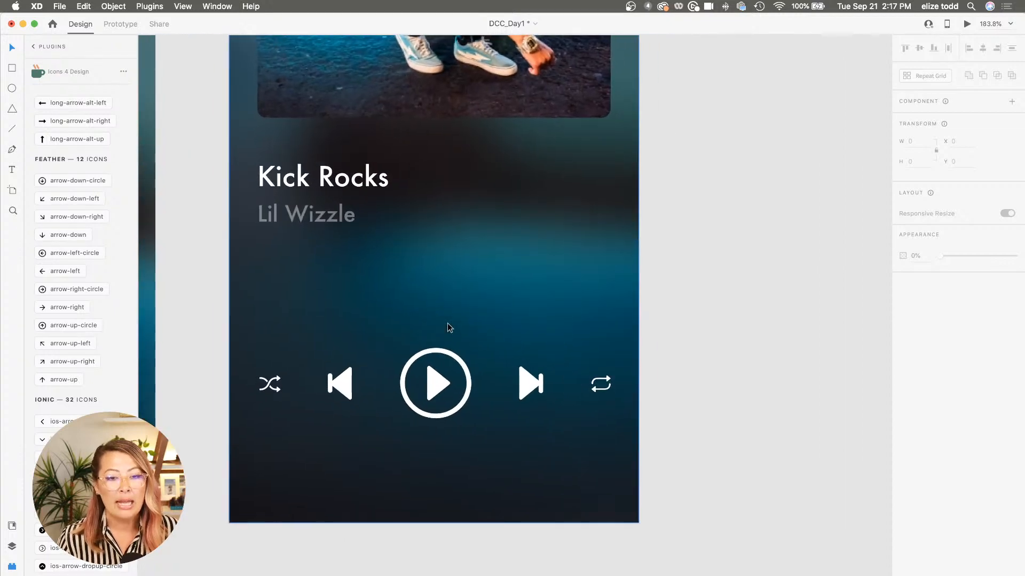
scroll(447, 326, left, 5)
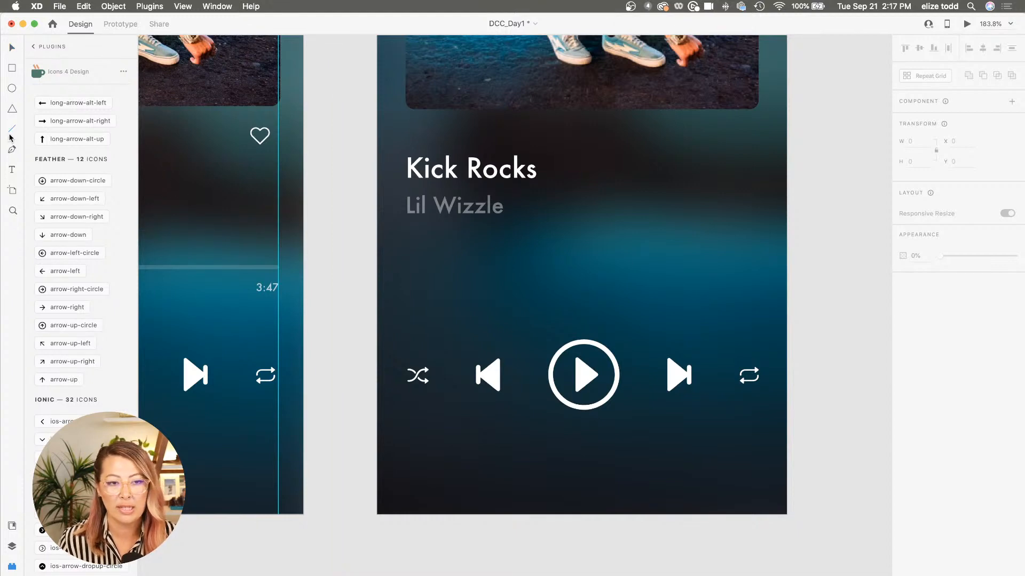
drag(397, 288, 740, 285)
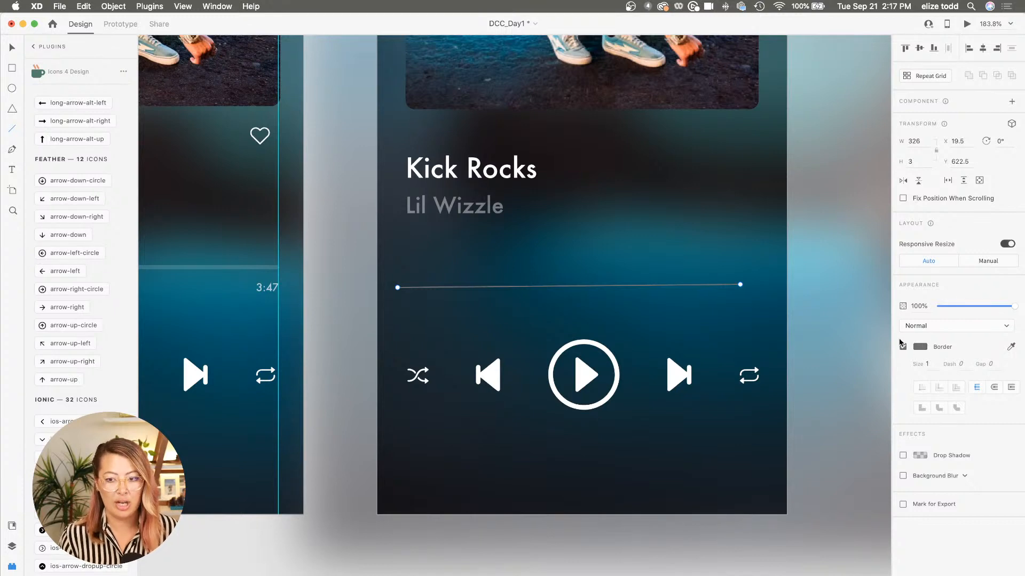
click(928, 364)
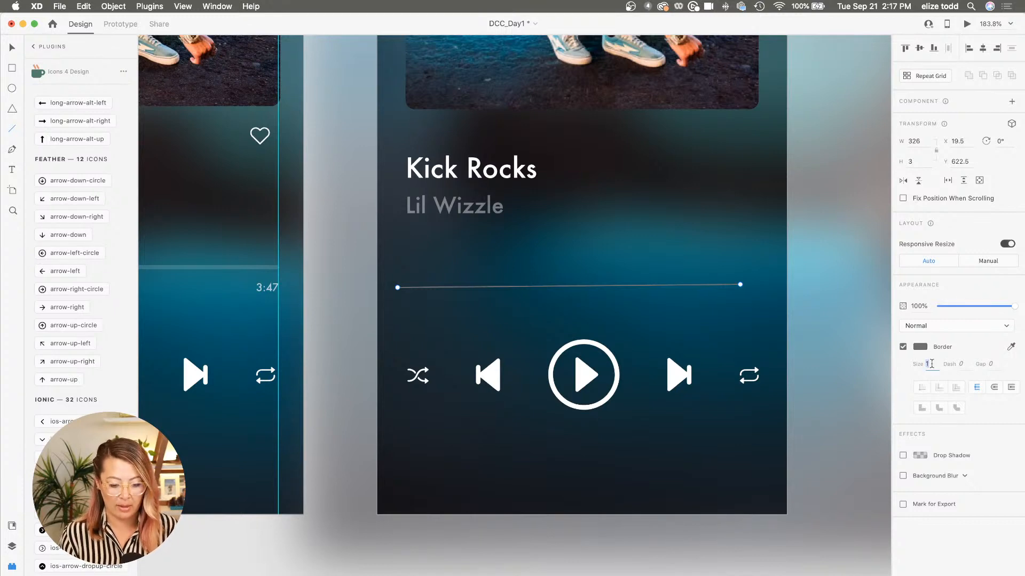
text(4)
key(Return)
key(super+z)
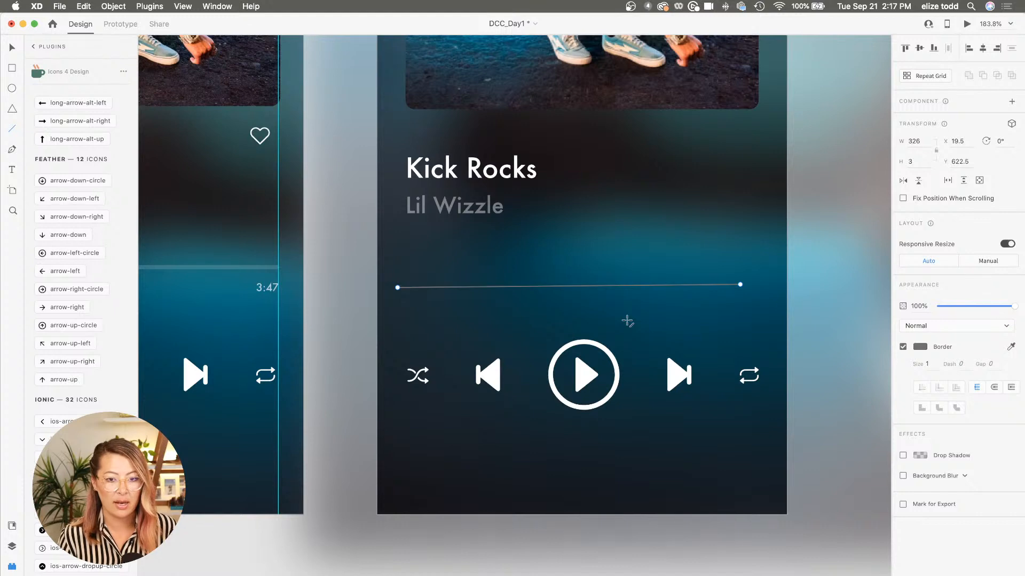
key(super+z)
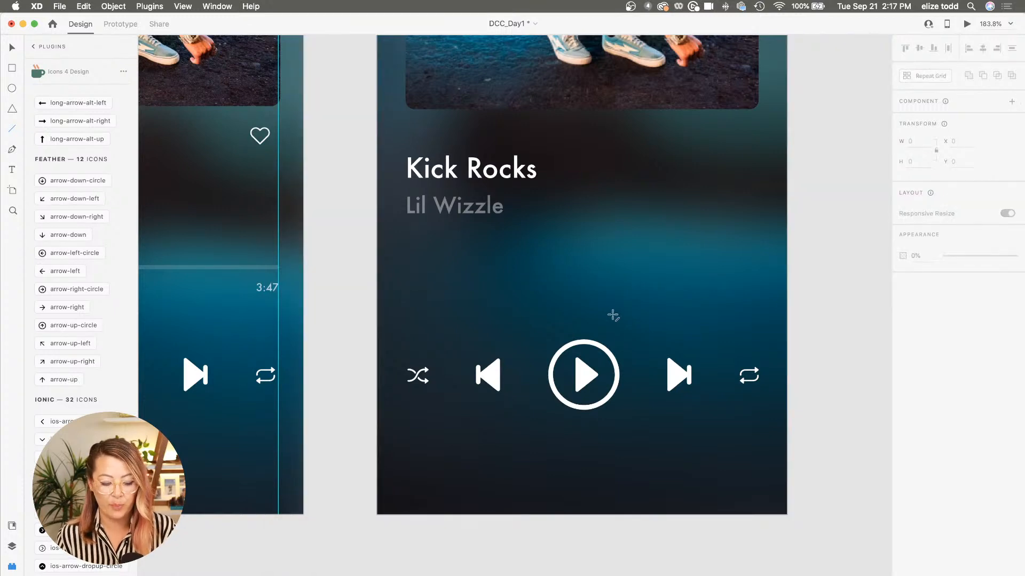
Draw a white rectangle about 336 by 6 above the iPhone artboard's playback controls at X 27, Y 596, and remove its border
key(v)
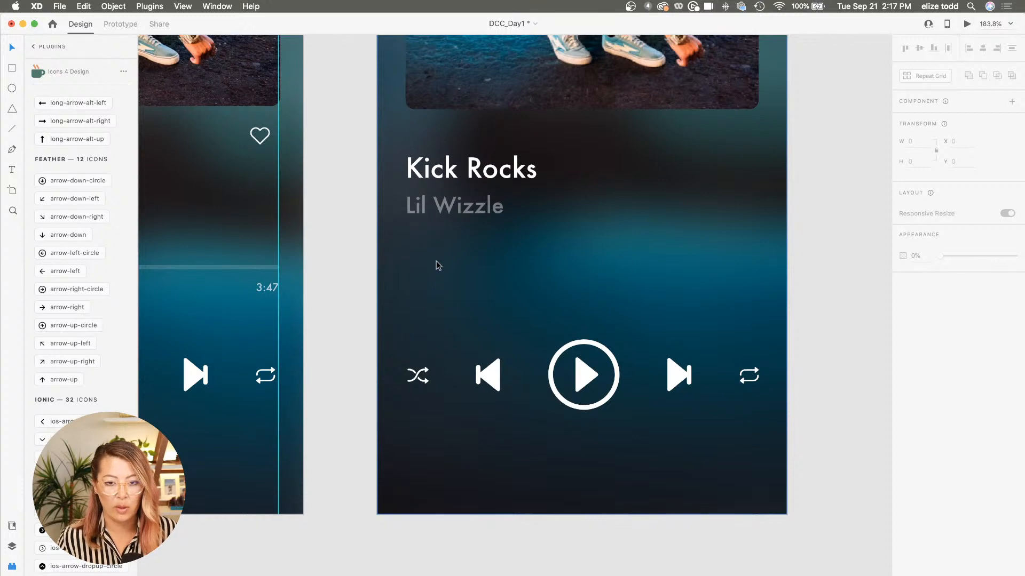
scroll(434, 265, up, 5)
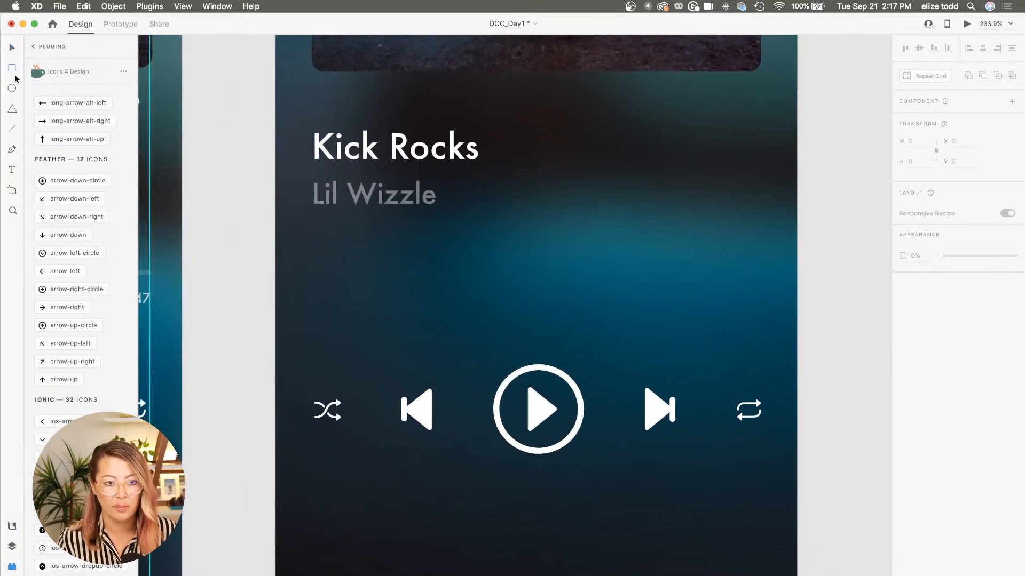
click(11, 68)
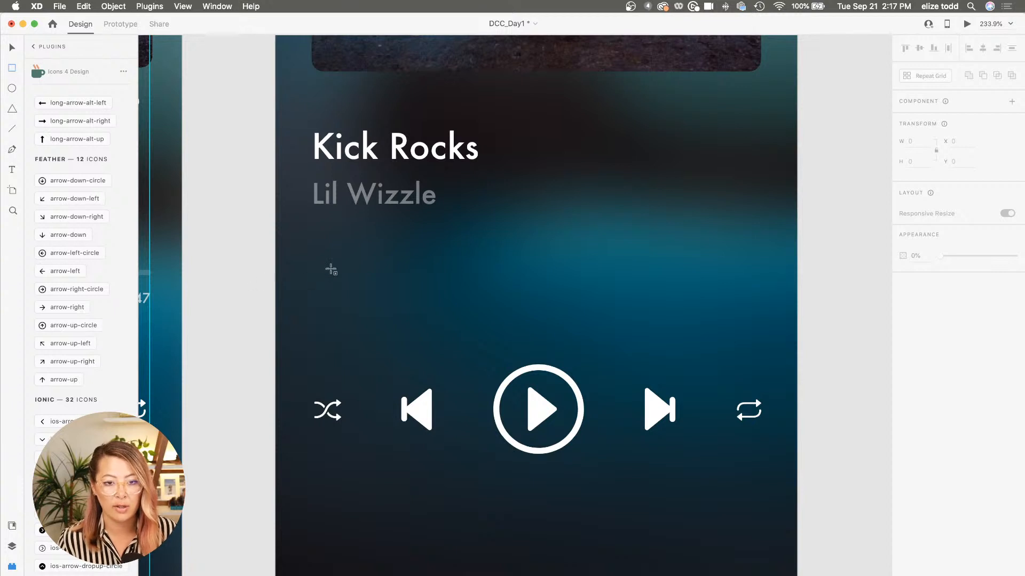
mouse_move(312, 260)
mouse_down()
mouse_move(423, 272)
mouse_move(761, 269)
mouse_up()
click(902, 387)
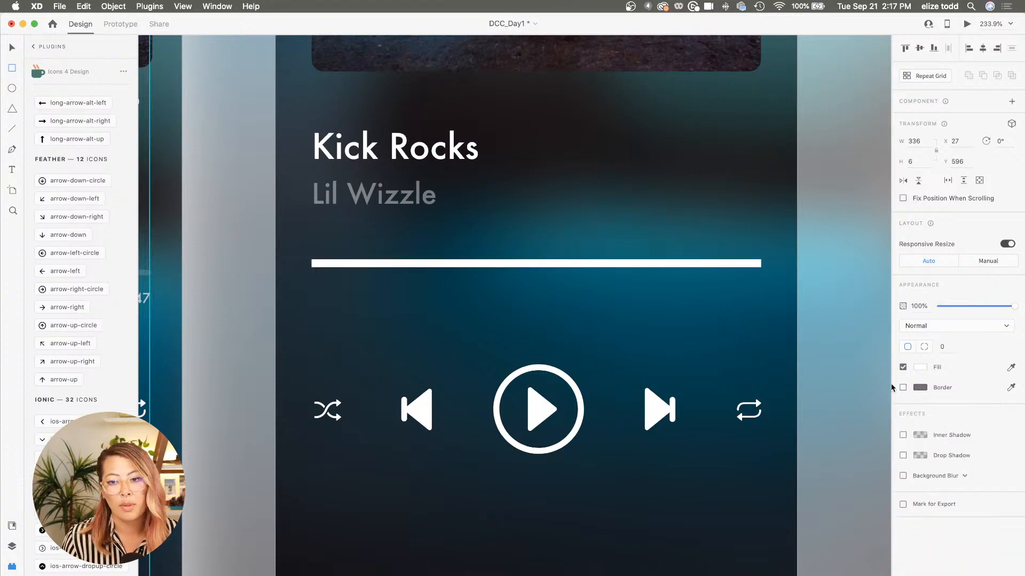
Round the corners of the progress bar rectangle to a radius of 3
scroll(720, 282, up, 5)
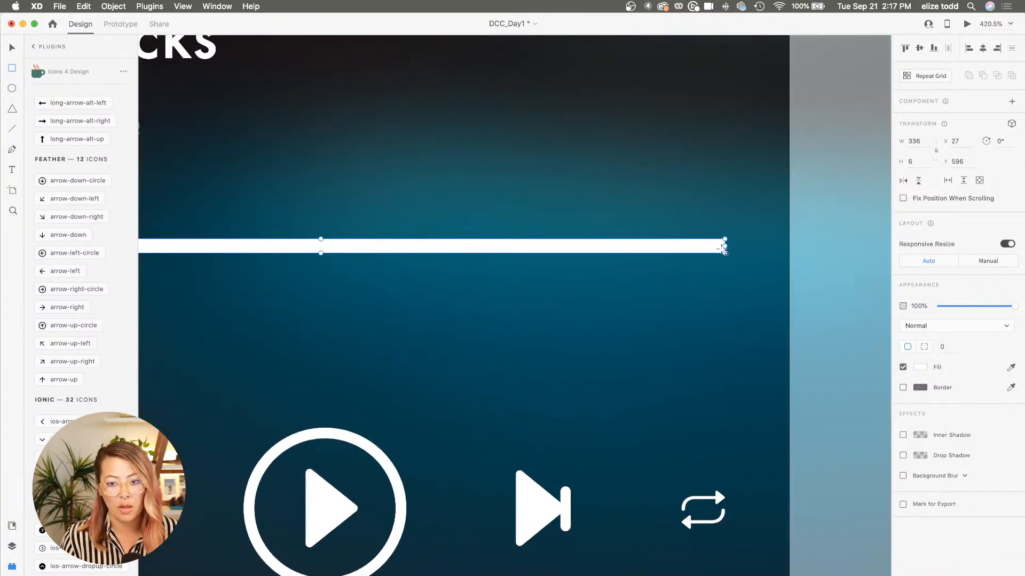
scroll(721, 248, up, 10)
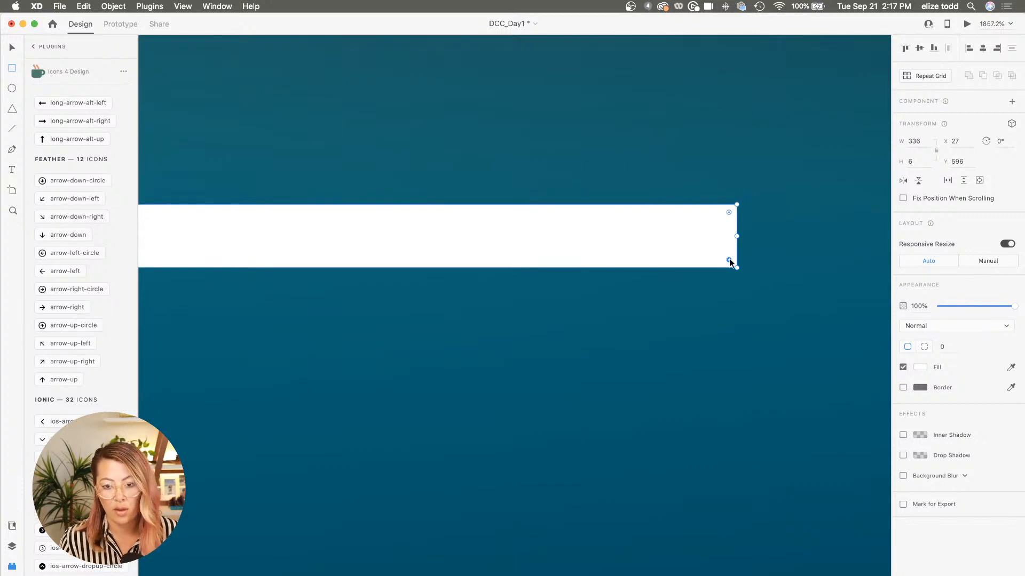
drag(729, 261, 724, 258)
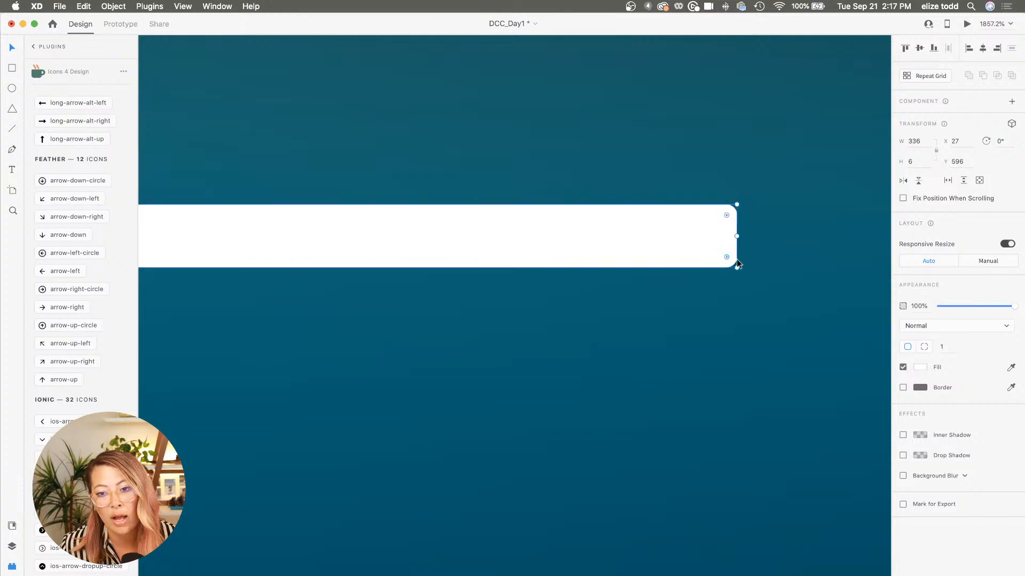
scroll(737, 259, up, 8)
scroll(736, 259, up, 3)
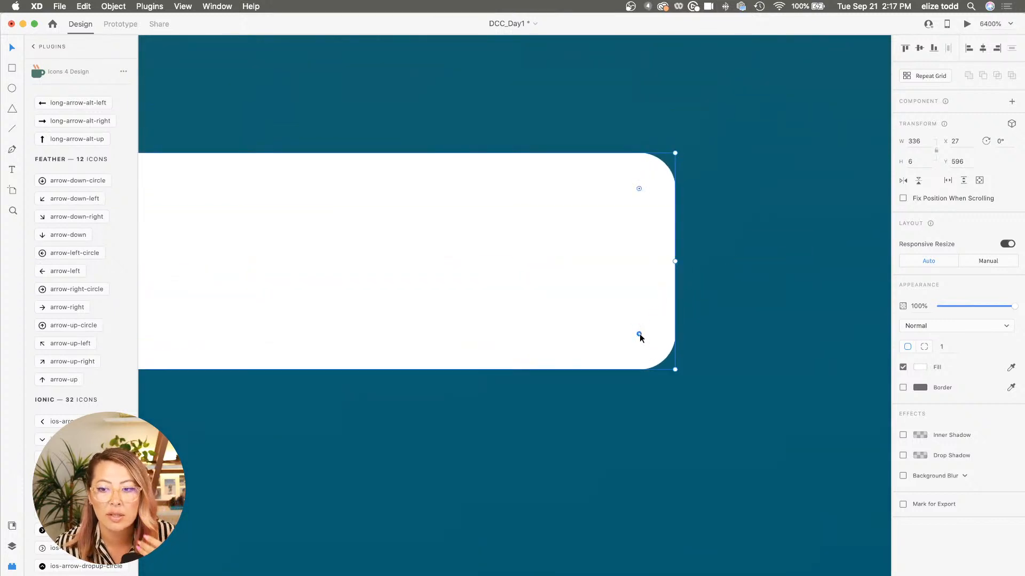
scroll(639, 336, down, 5)
drag(640, 339, 436, 336)
scroll(436, 337, down, 5)
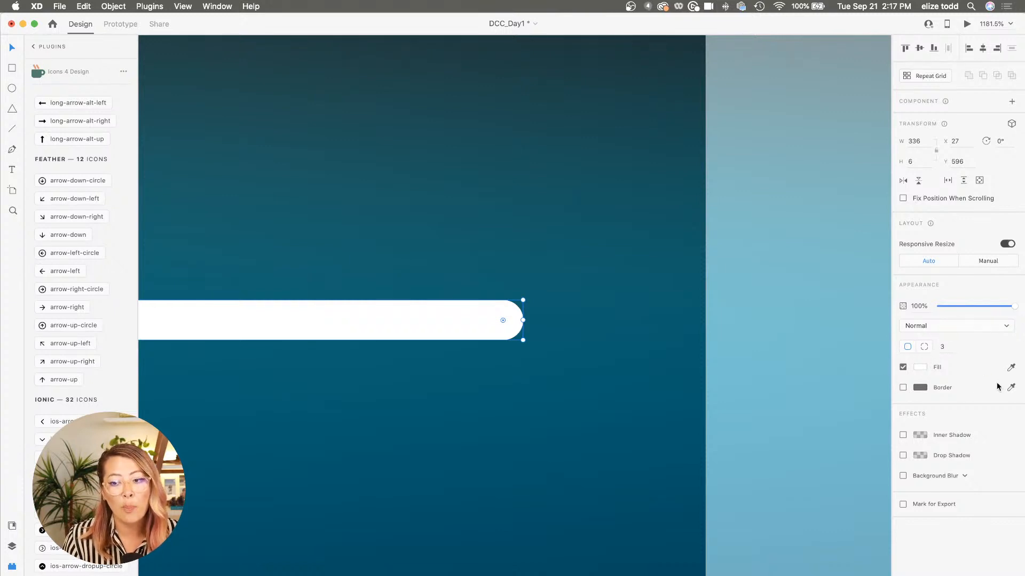
click(942, 345)
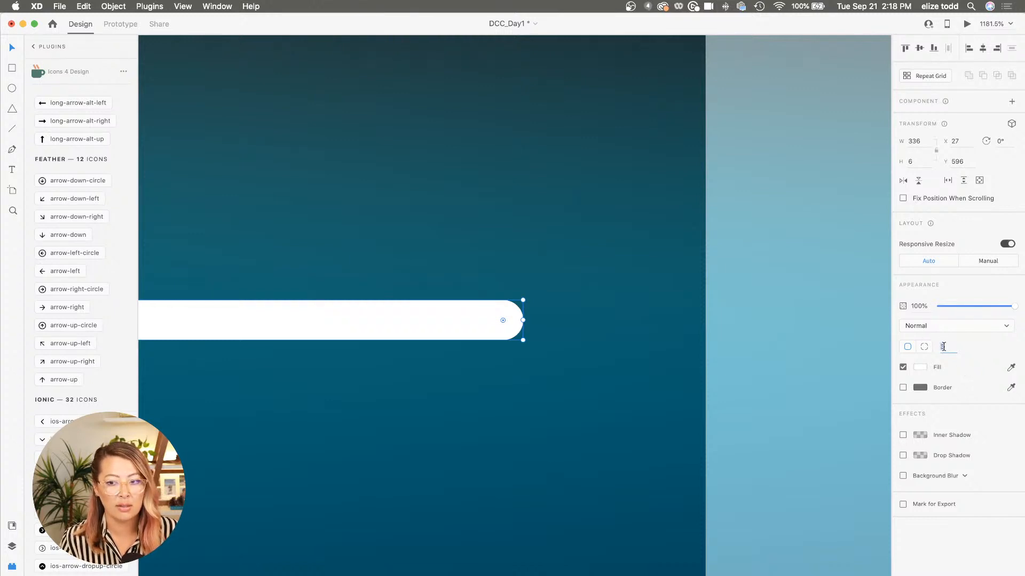
click(515, 300)
Lower the progress bar's opacity to 32%
scroll(515, 300, down, 5)
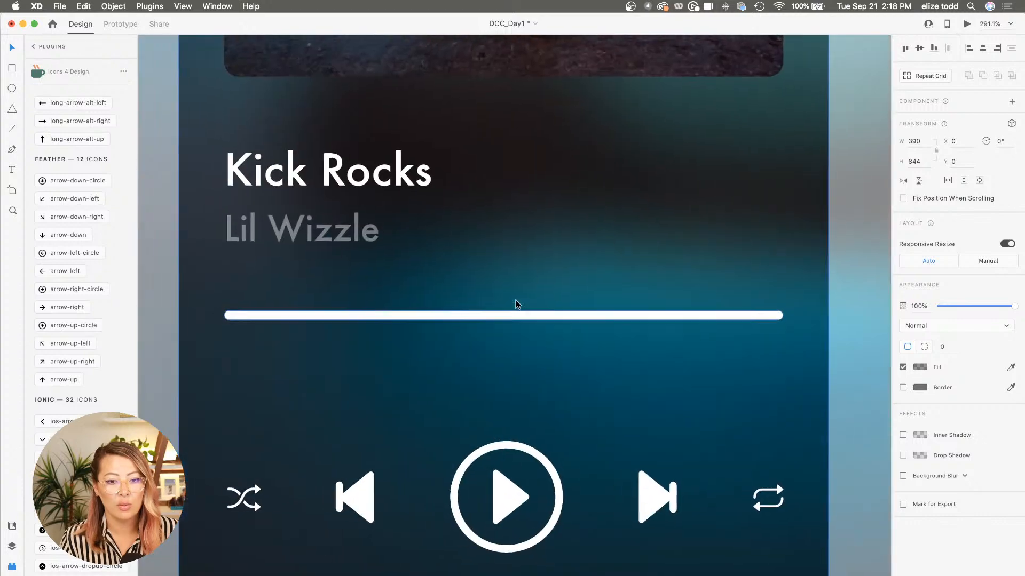
scroll(516, 300, down, 3)
click(628, 314)
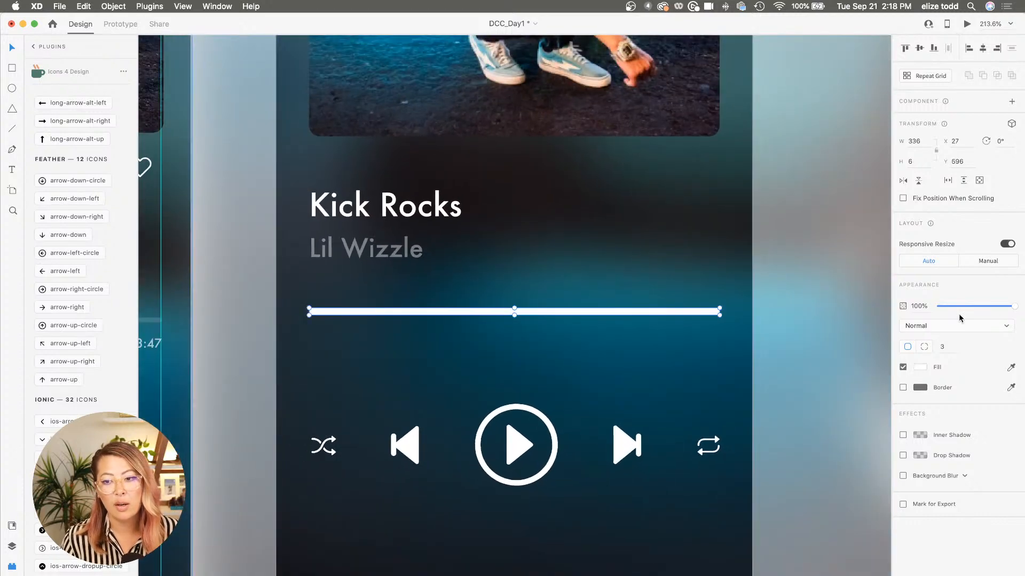
click(1010, 308)
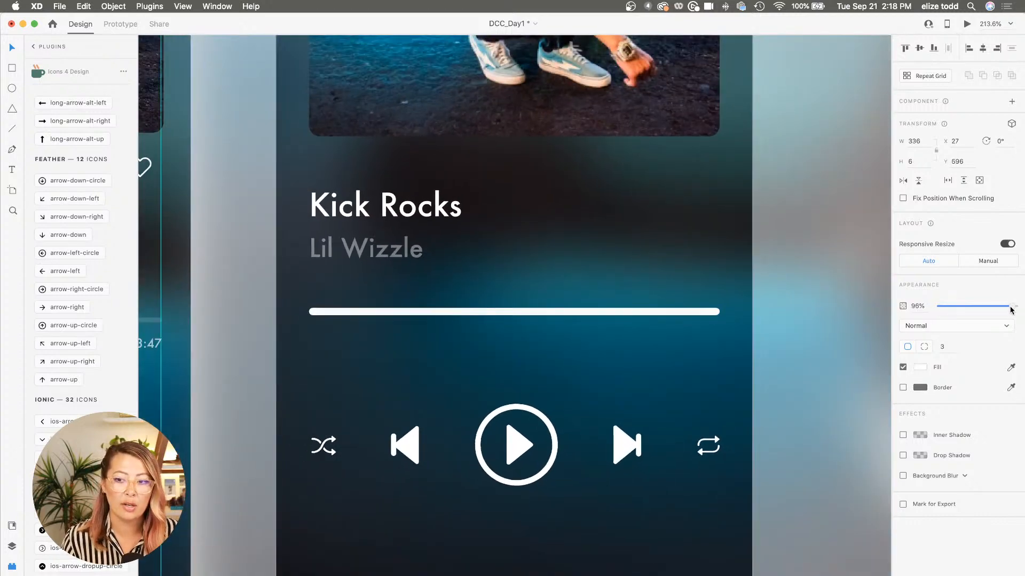
drag(1010, 309, 963, 307)
click(664, 280)
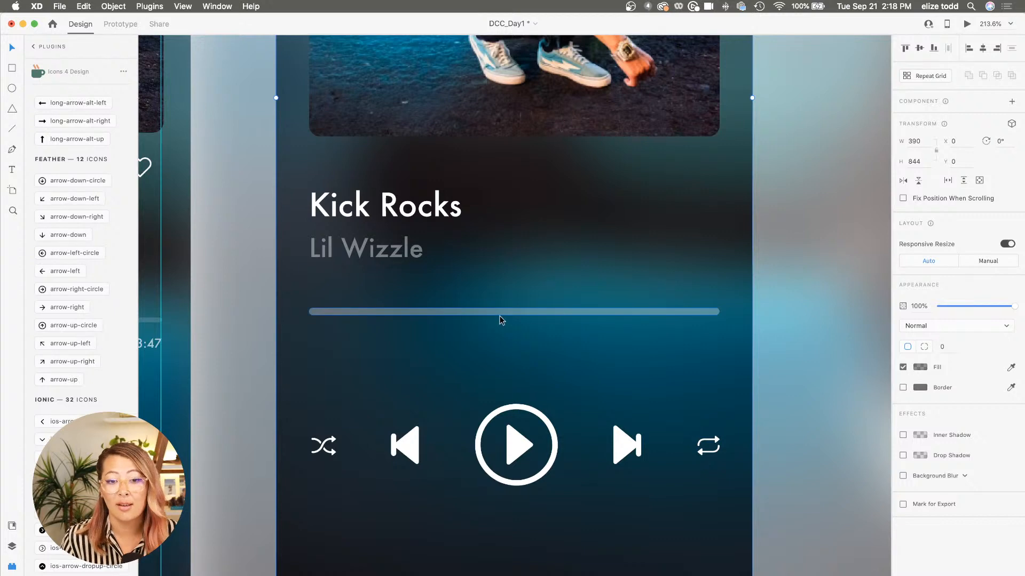
Duplicate the progress bar in place and shorten the copy to a width of 7 at the bar's starting end
click(463, 311)
scroll(398, 314, up, 3)
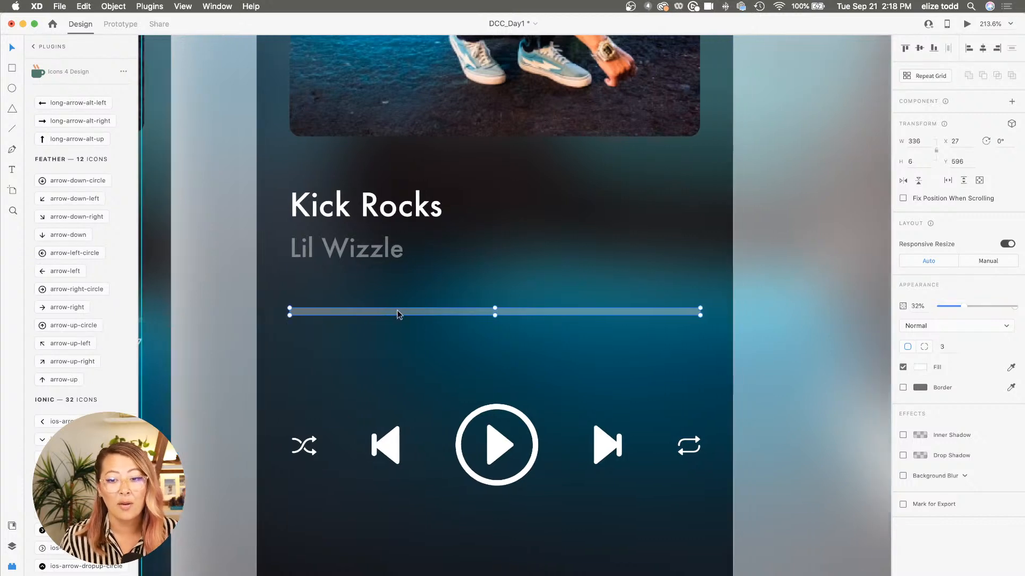
scroll(398, 315, up, 1)
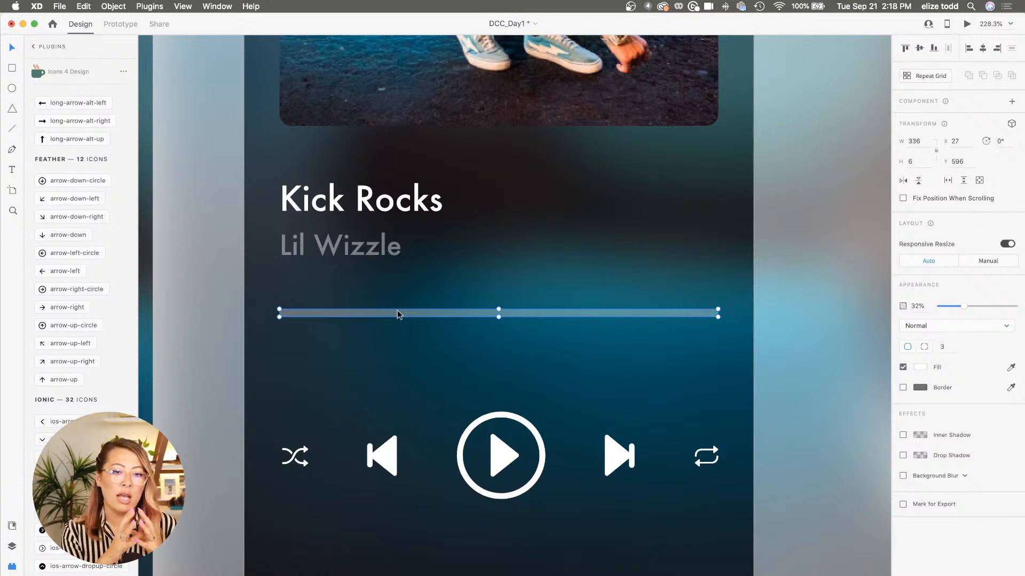
scroll(397, 314, left, 5)
scroll(397, 310, down, 3)
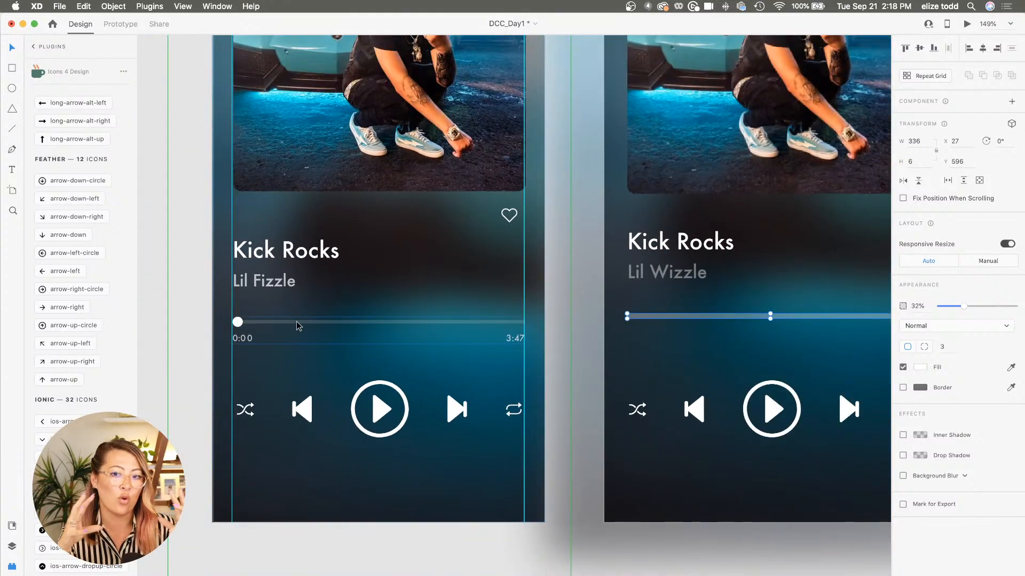
scroll(298, 326, right, 5)
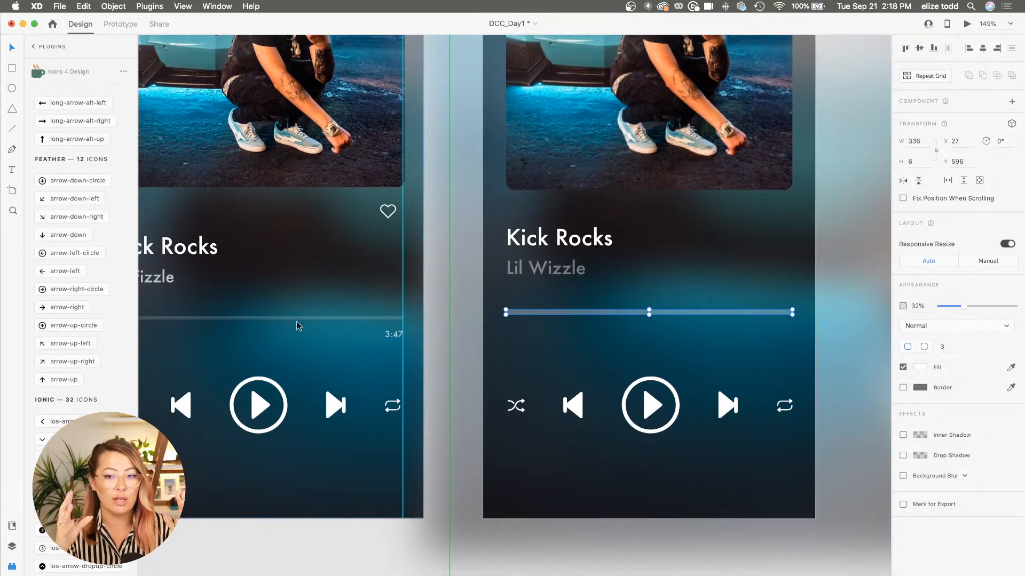
scroll(297, 326, right, 4)
scroll(508, 321, right, 2)
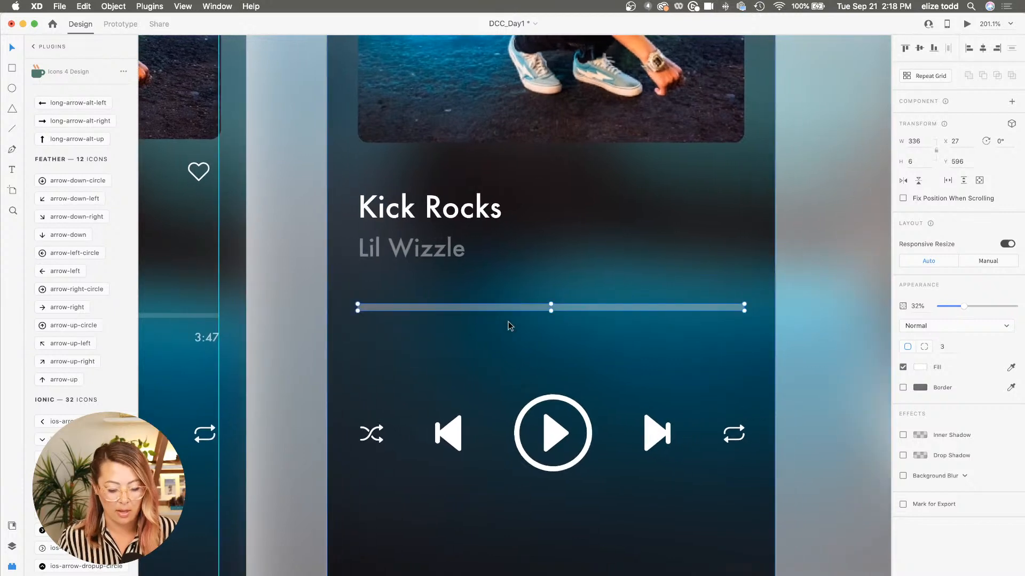
scroll(657, 326, up, 5)
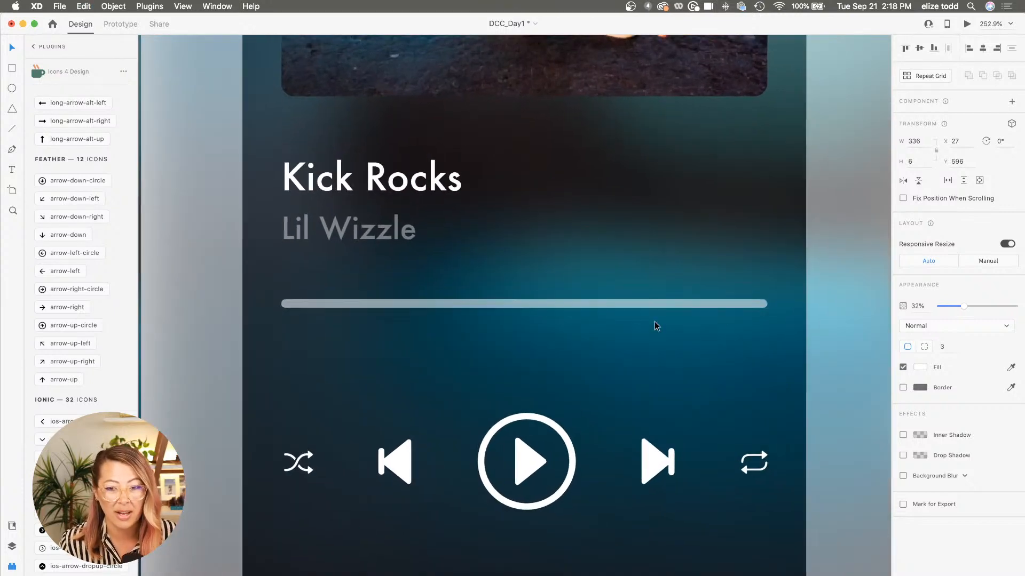
drag(756, 300, 485, 315)
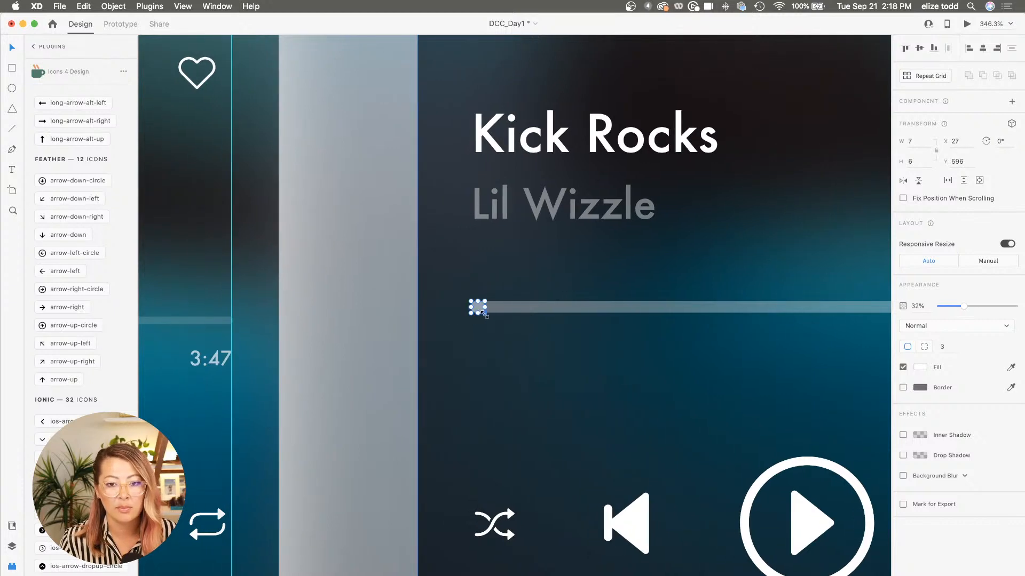
Raise the opacity of the shortened progress bar copy to 100%
drag(964, 308, 1016, 306)
scroll(453, 298, down, 3)
scroll(453, 293, right, 3)
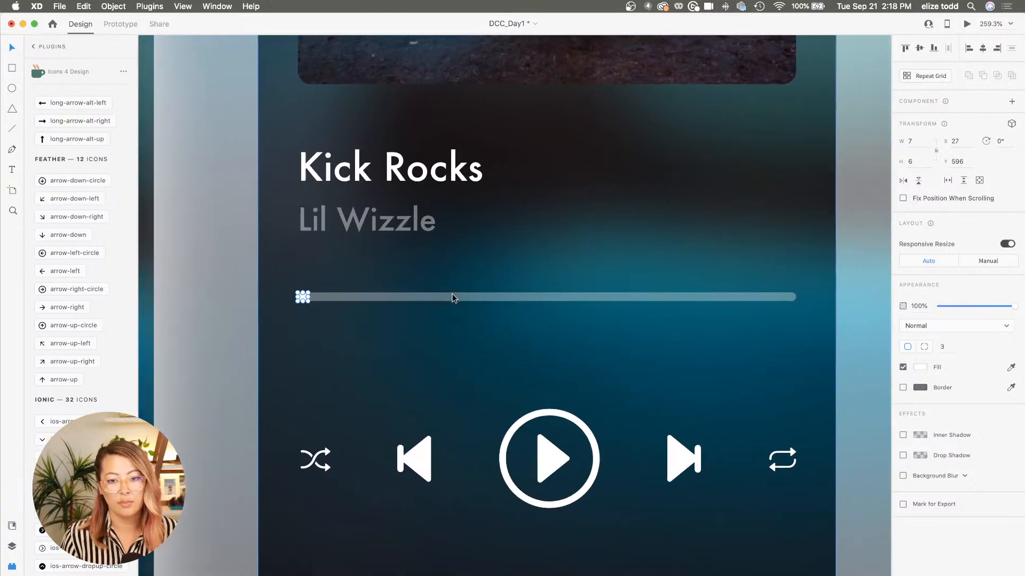
click(448, 322)
scroll(447, 322, down, 2)
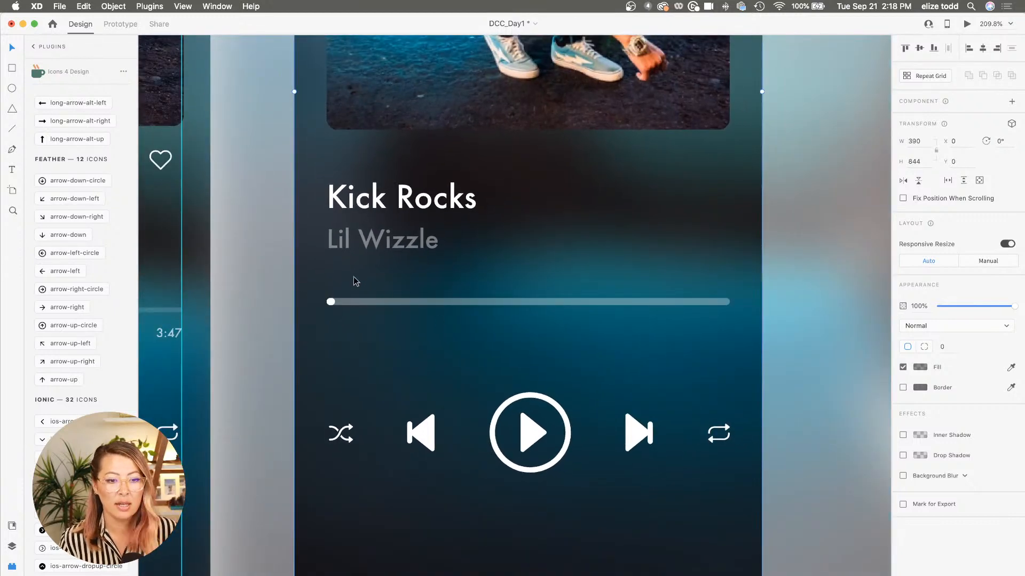
scroll(348, 280, down, 3)
scroll(347, 288, up, 4)
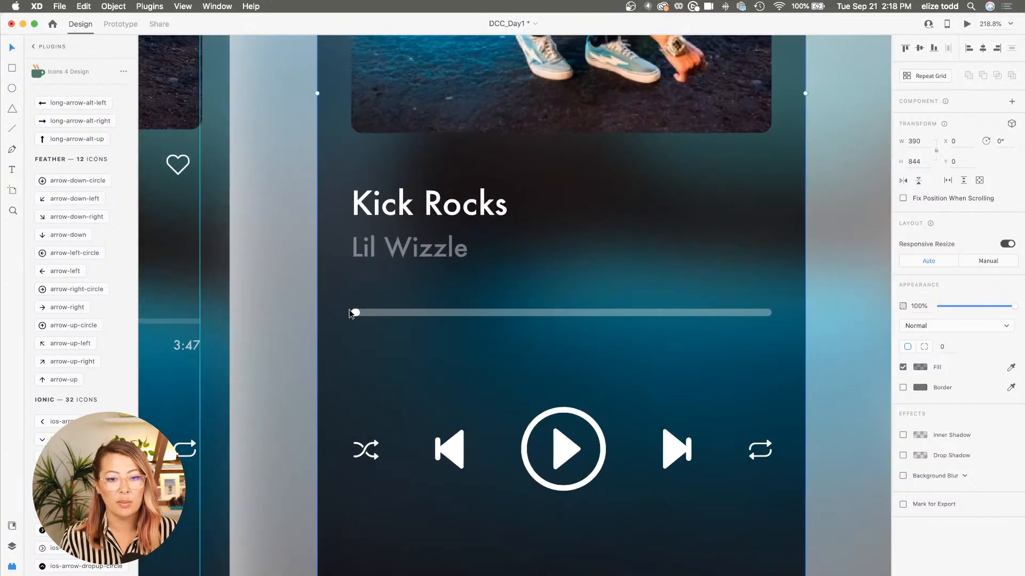
Draw a white circle about 25 by 25 over the starting end of the progress bar as its playhead
click(352, 312)
scroll(350, 312, up, 3)
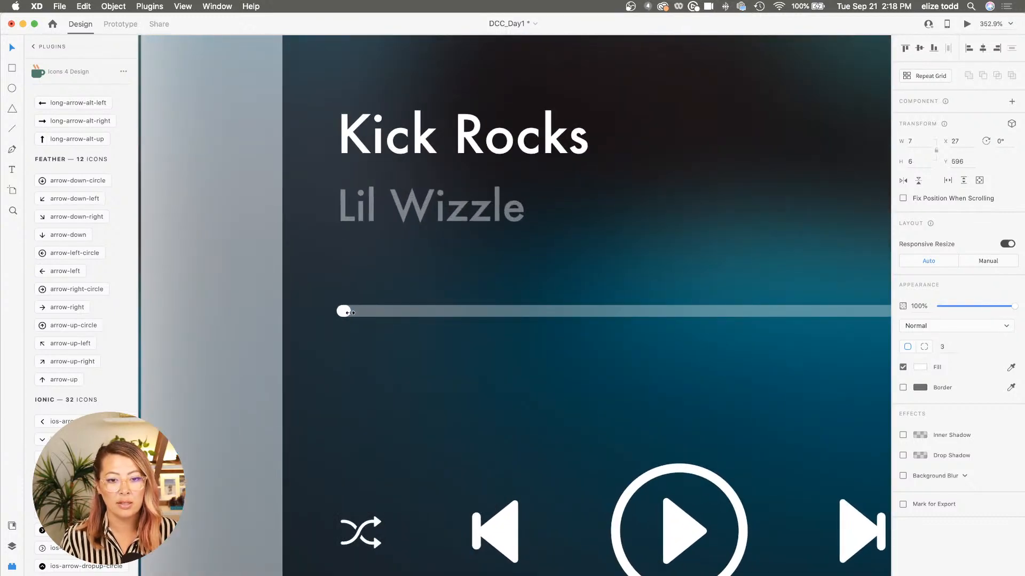
scroll(350, 312, down, 4)
scroll(350, 312, up, 2)
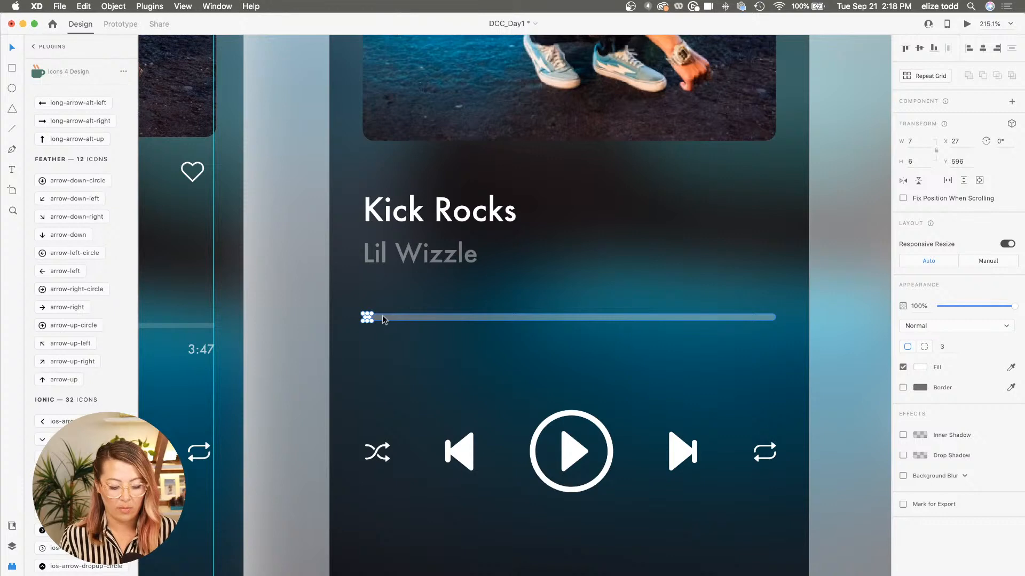
key(e)
mouse_move(361, 297)
mouse_down()
mouse_move(389, 324)
mouse_move(373, 309)
mouse_up()
key(v)
scroll(373, 309, down, 5)
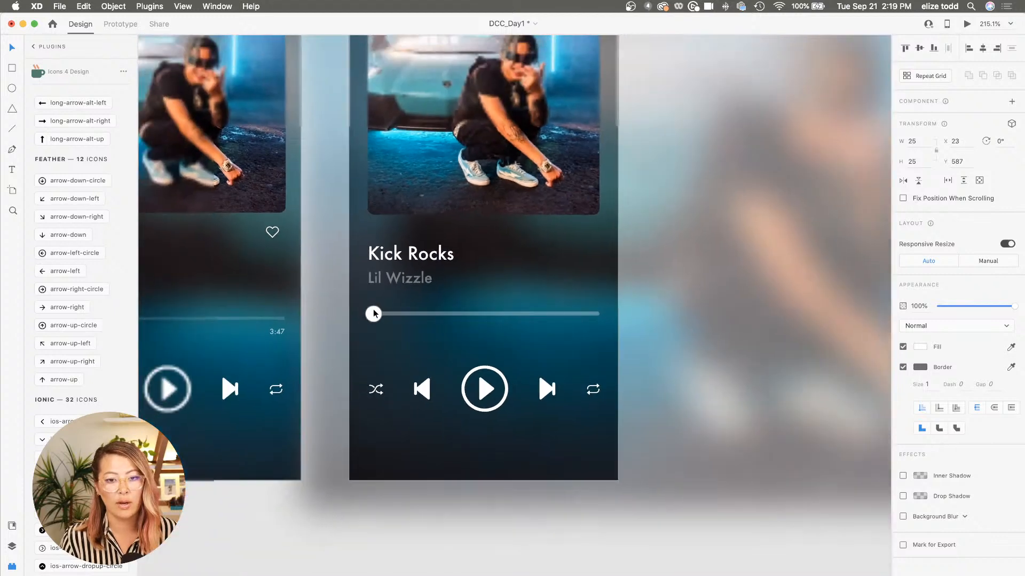
scroll(375, 314, left, 3)
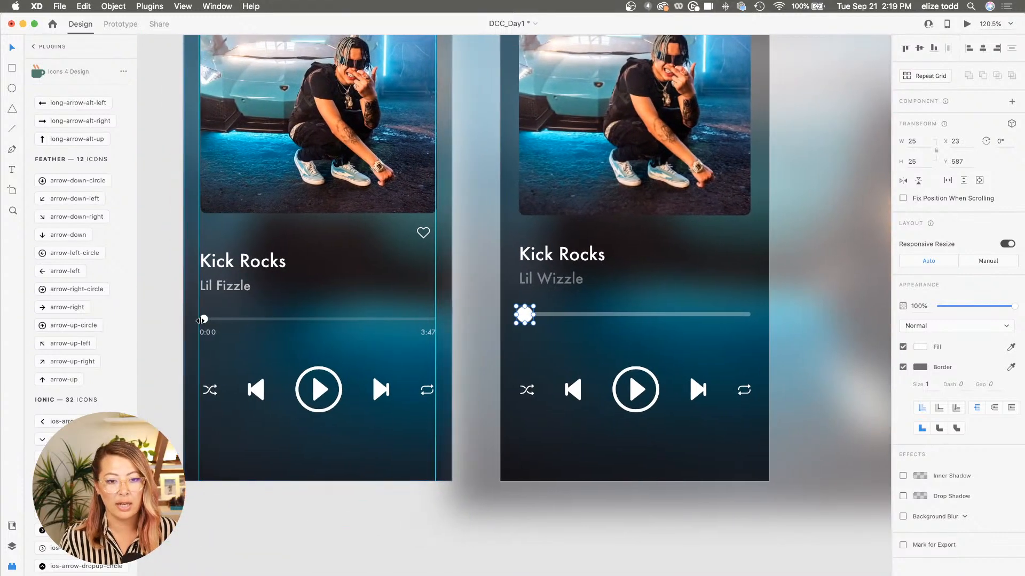
Resize the playhead circle to about 20 by 20 at X 21, Y 589, and remove its border
scroll(493, 322, down, 3)
scroll(446, 323, up, 5)
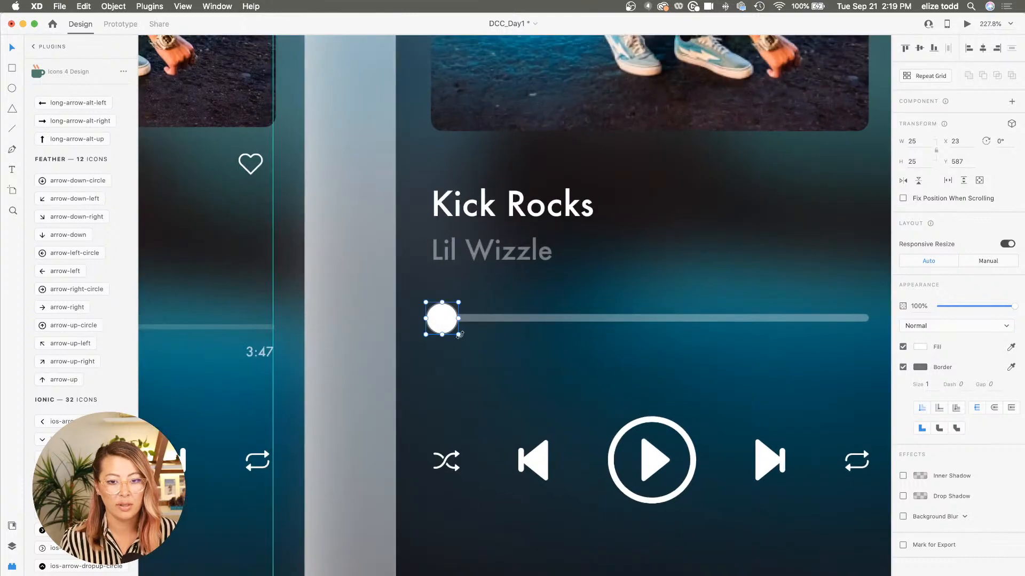
drag(459, 336, 440, 323)
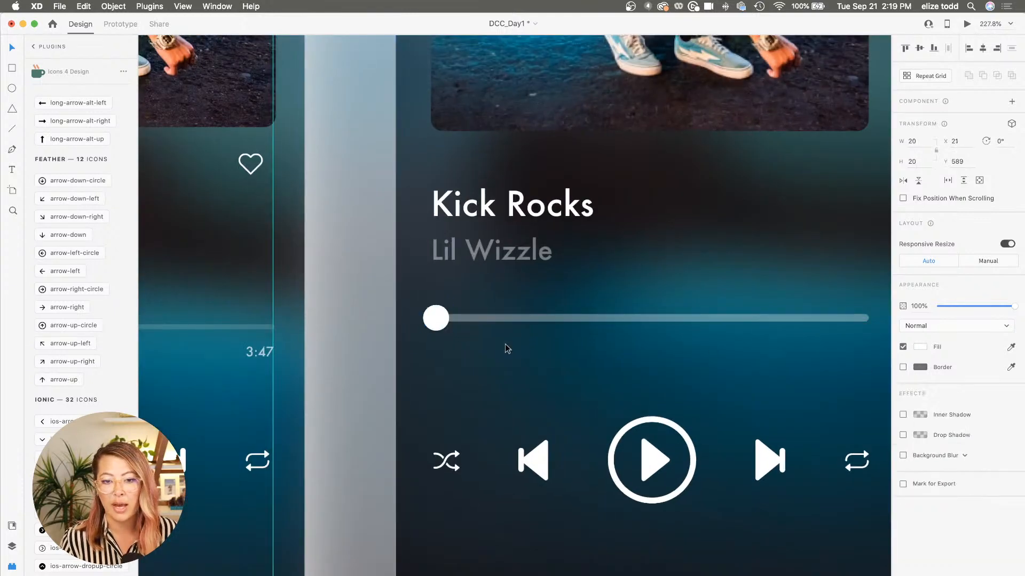
scroll(505, 348, down, 3)
click(464, 346)
scroll(465, 346, down, 3)
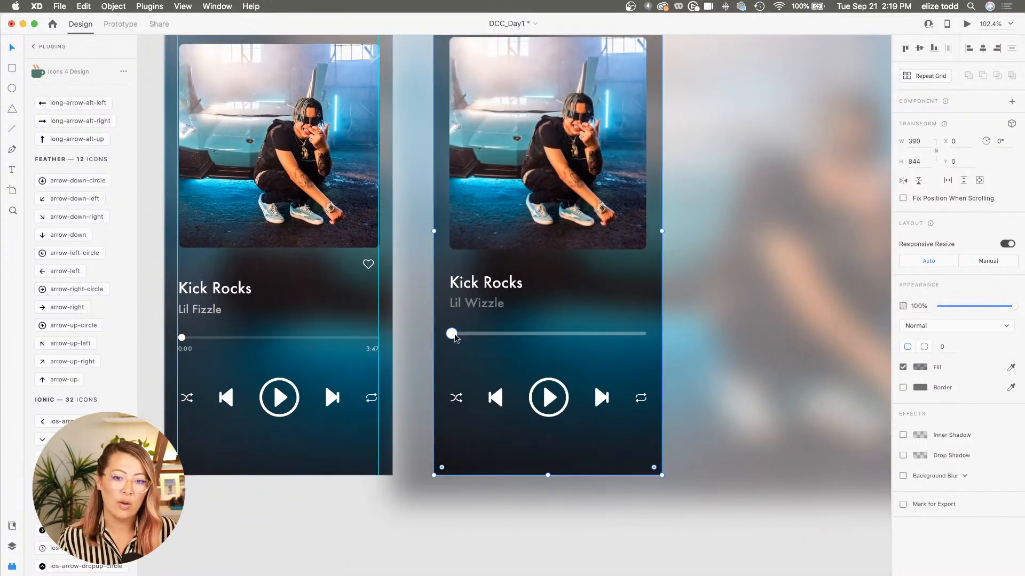
scroll(453, 337, up, 2)
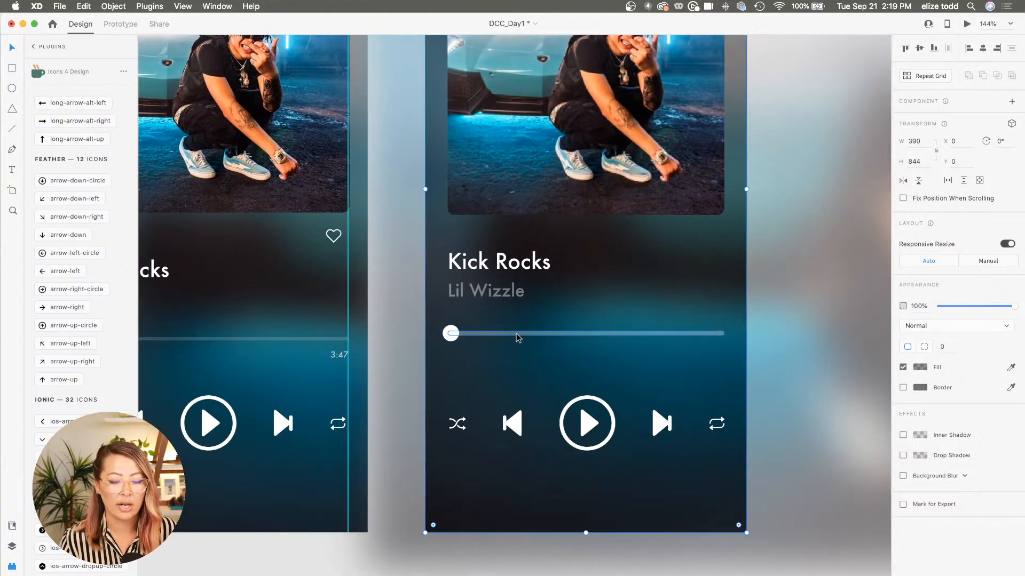
scroll(480, 349, down, 1)
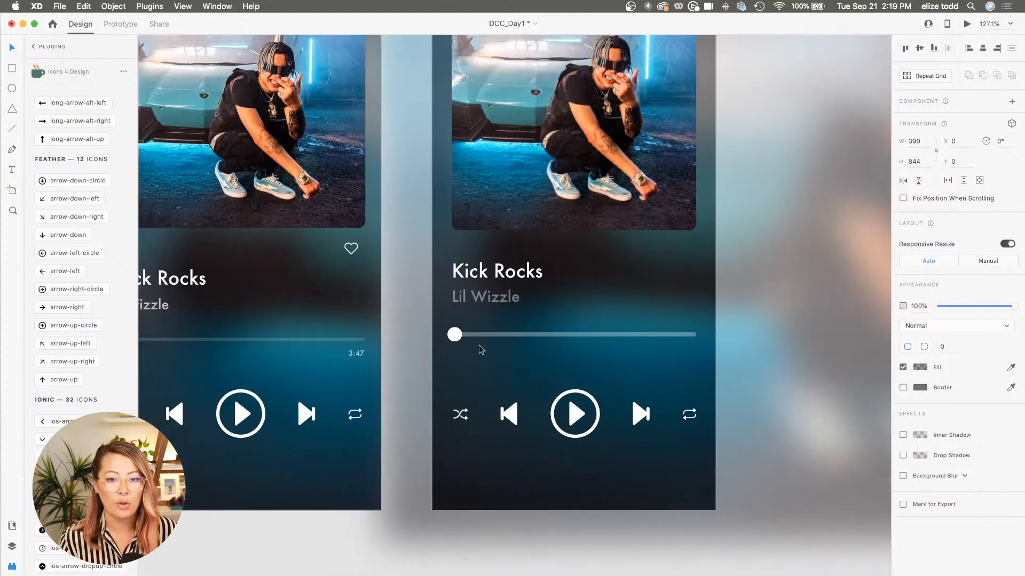
scroll(469, 359, up, 3)
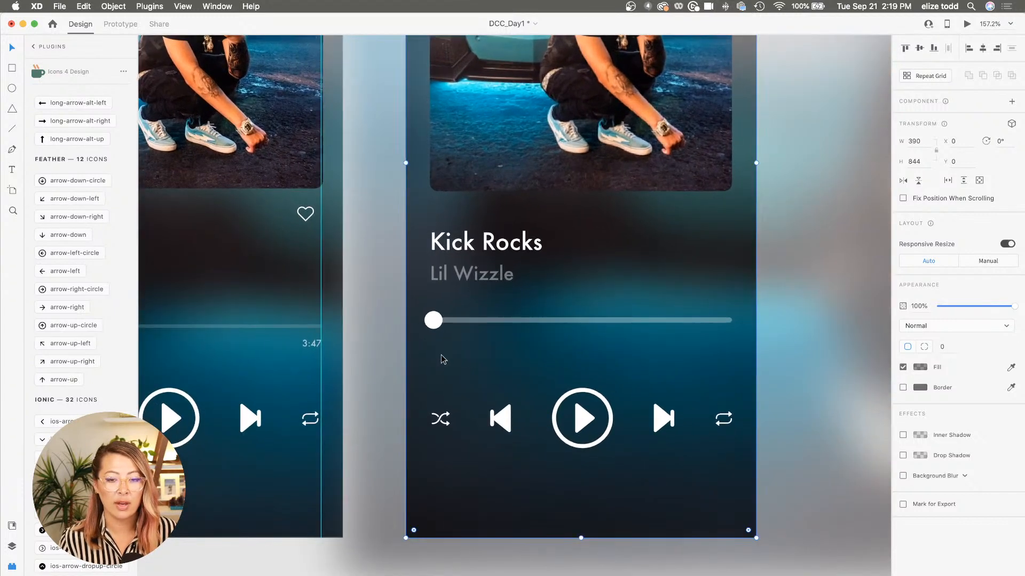
scroll(441, 359, down, 4)
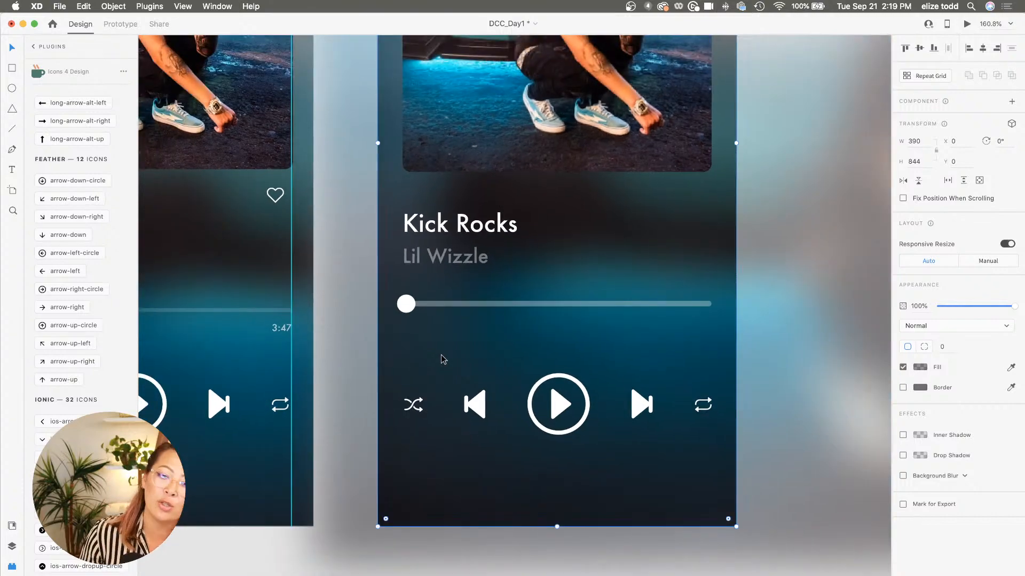
Add the text 0:0 below the starting end of the progress bar
scroll(440, 359, up, 3)
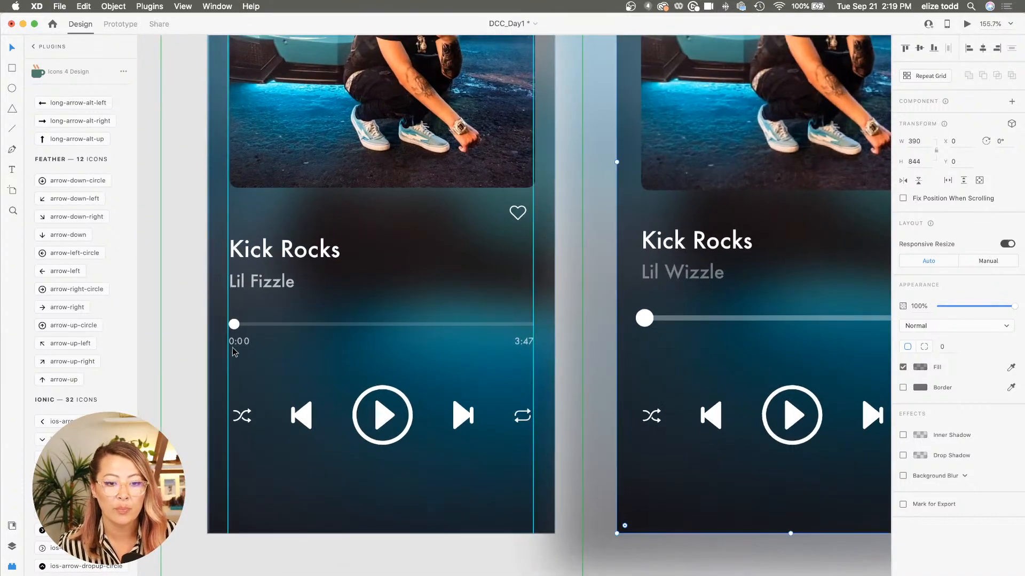
scroll(382, 343, right, 5)
scroll(491, 340, up, 2)
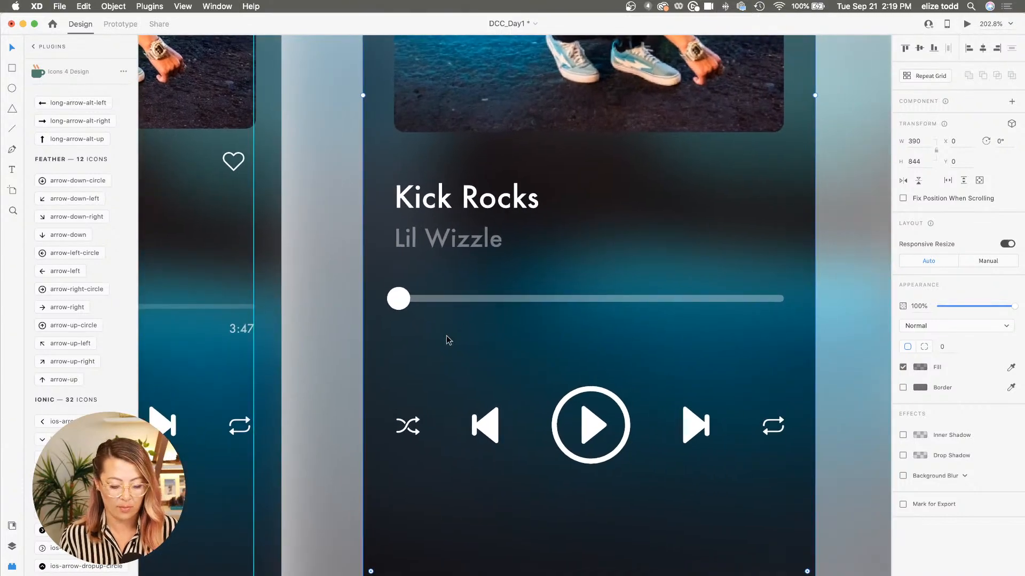
scroll(446, 339, up, 2)
click(380, 325)
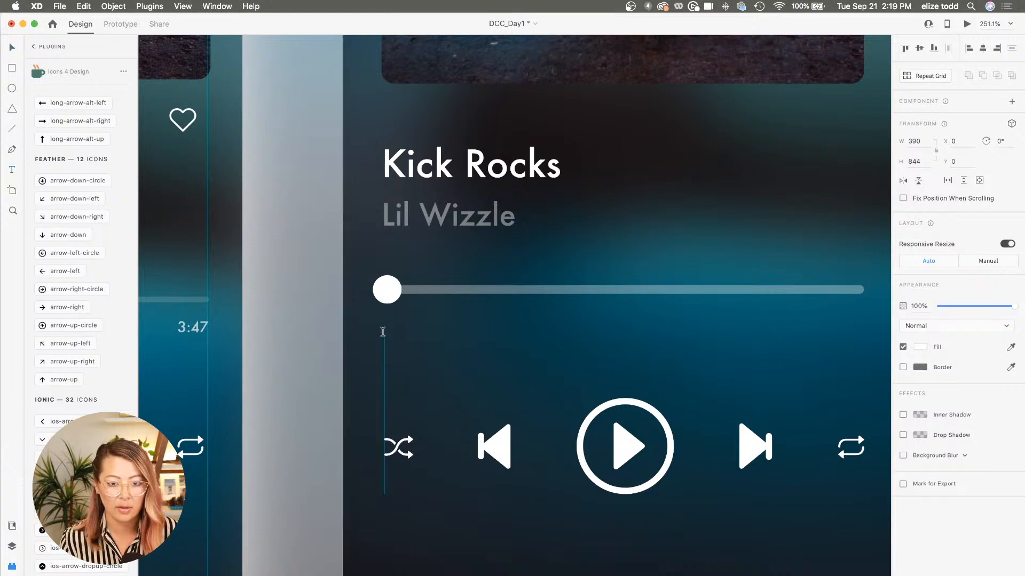
text(0:0)
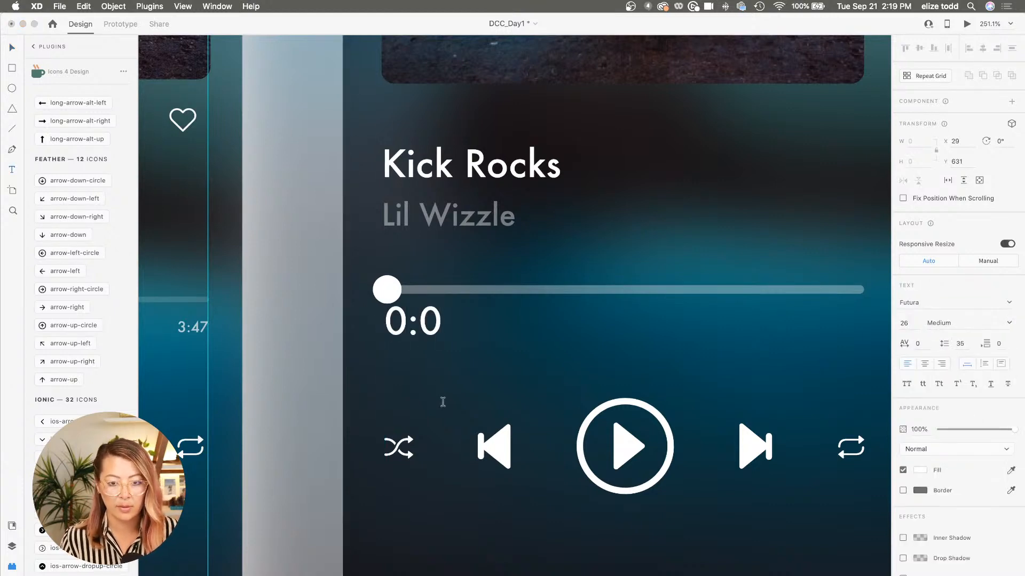
key(Escape)
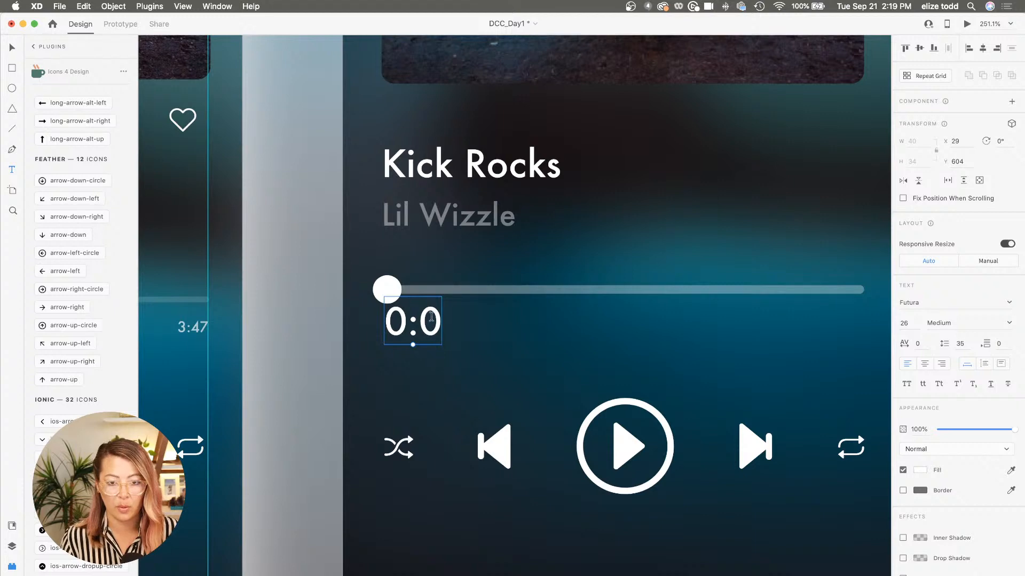
Duplicate the 0:0 text beside the original, change the copy to 0, and place it at X 64, Y 614
drag(433, 322, 483, 336)
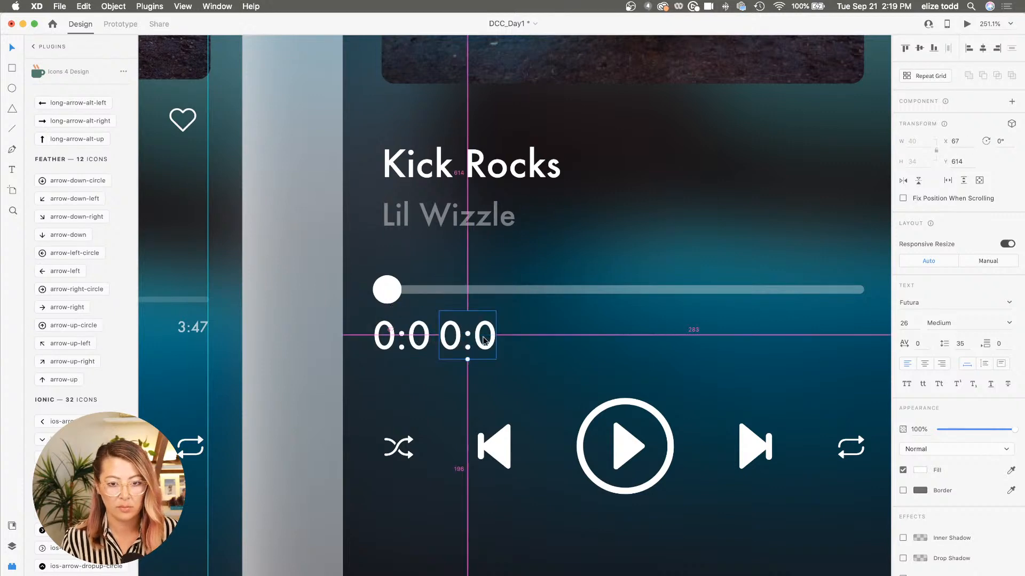
double_click(483, 336)
text(0)
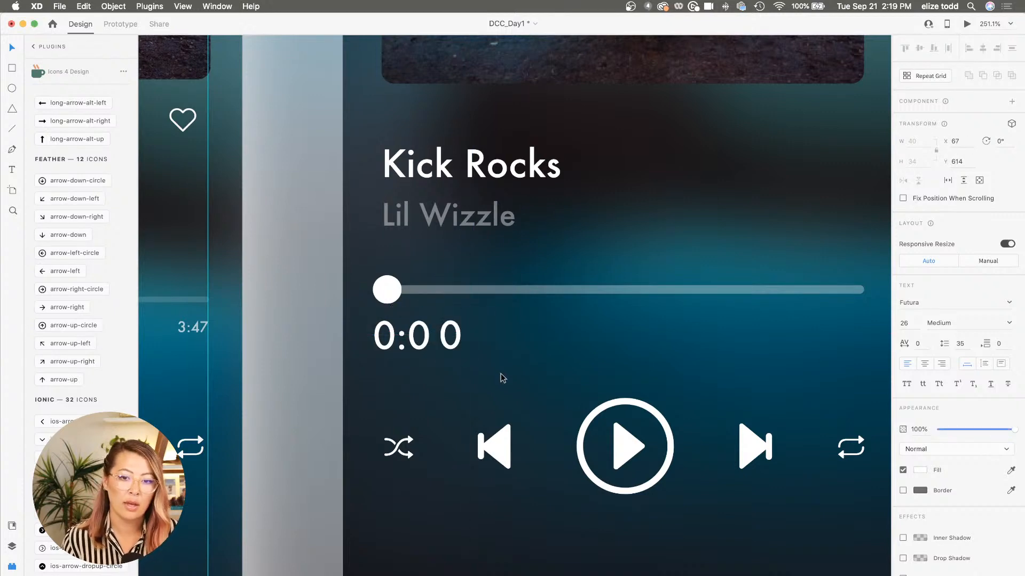
key(Escape)
scroll(465, 345, up, 3)
drag(446, 345, 440, 345)
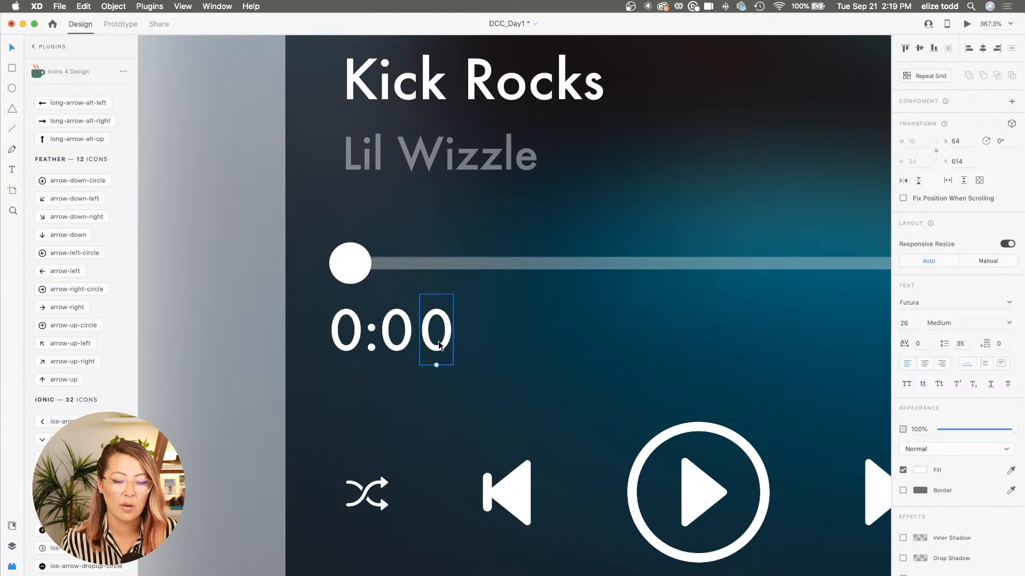
scroll(441, 346, down, 3)
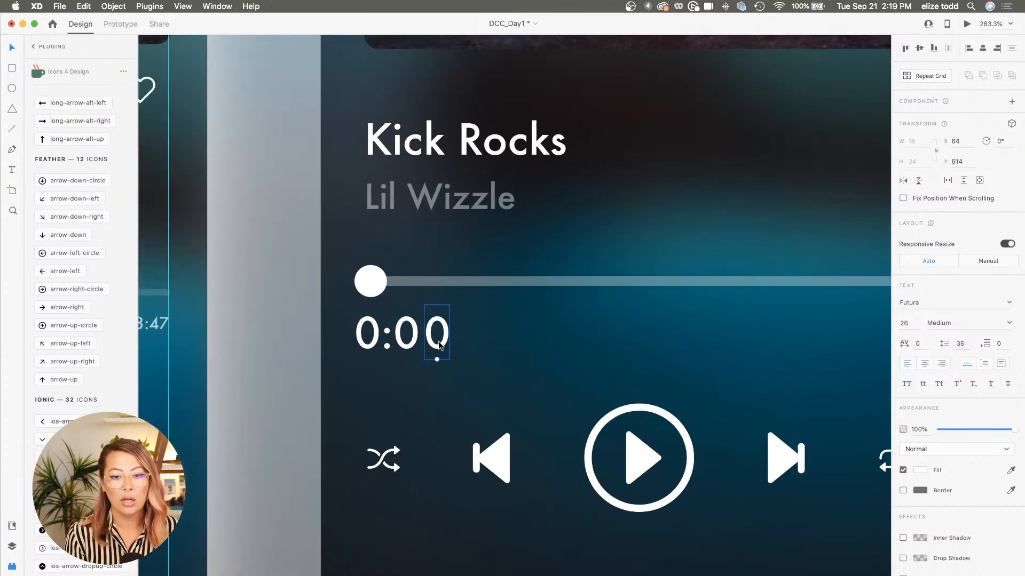
Extend the separate 0 text into a vertical column of digits from 0 to 5, one per line
double_click(439, 343)
text(0)
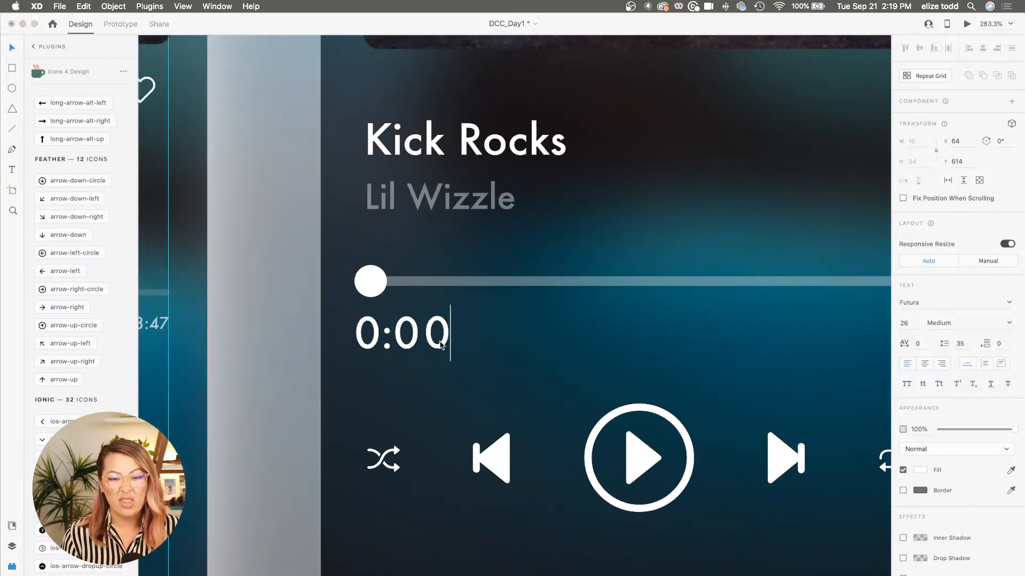
key(Return)
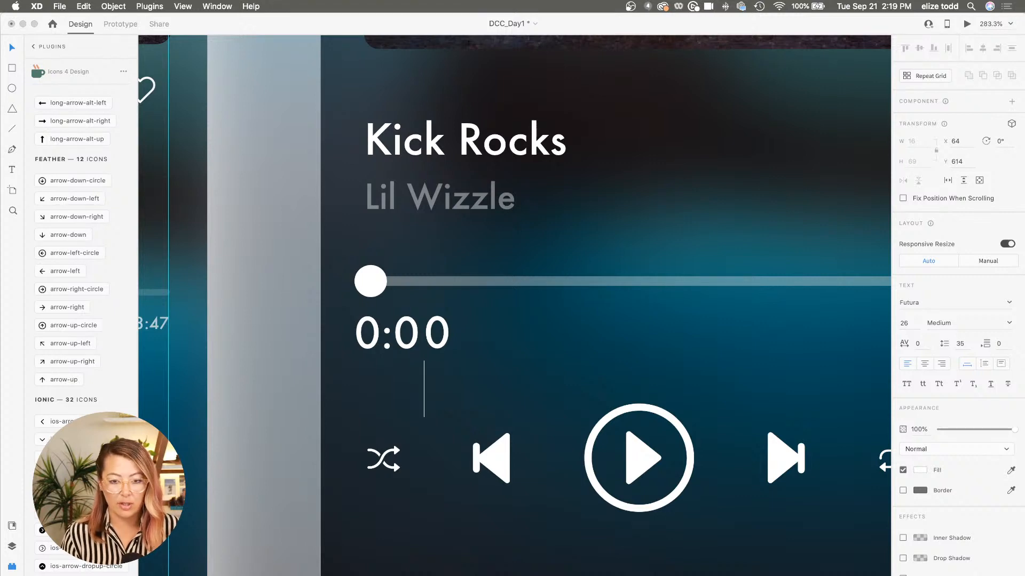
text(1)
key(Return)
text(2)
key(Return)
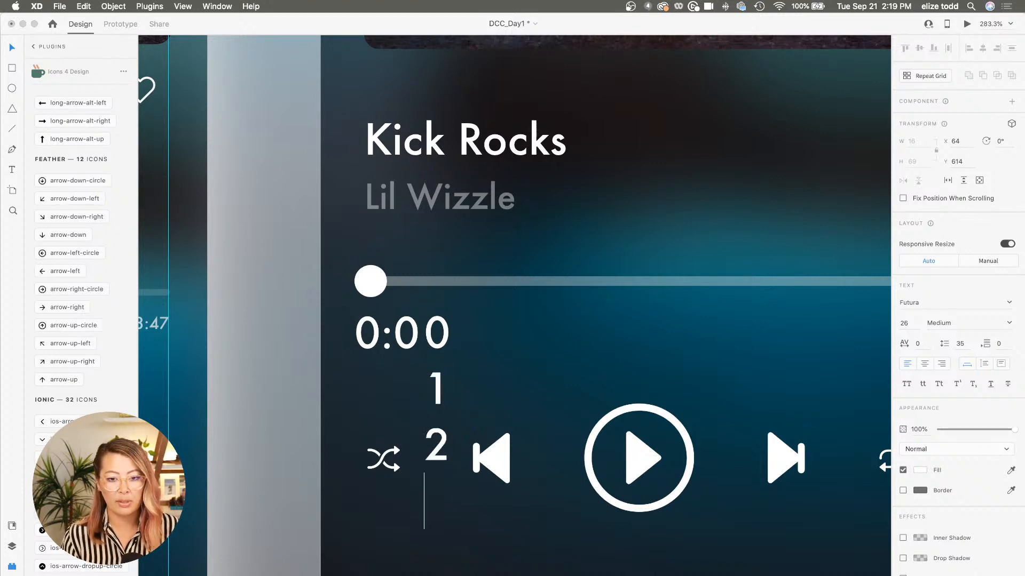
text(3)
key(Return)
text(4)
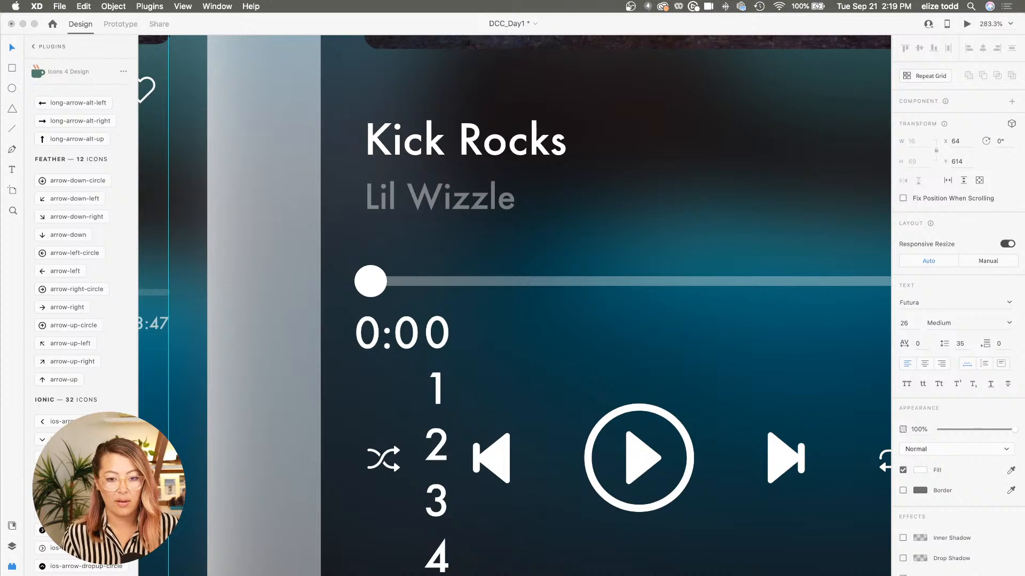
key(Return)
text(5)
scroll(532, 251, down, 5)
key(Escape)
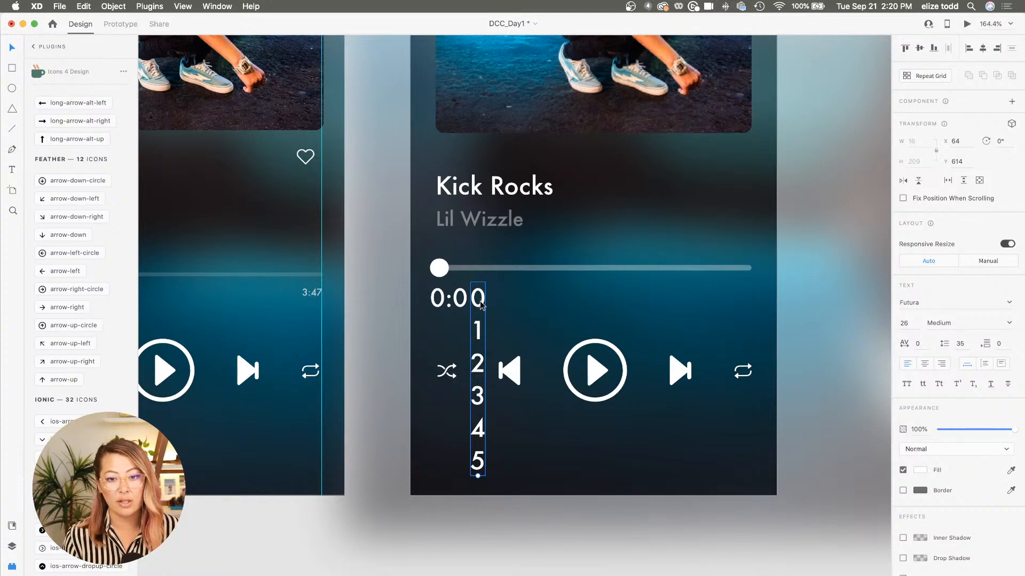
drag(481, 303, 505, 264)
click(512, 277)
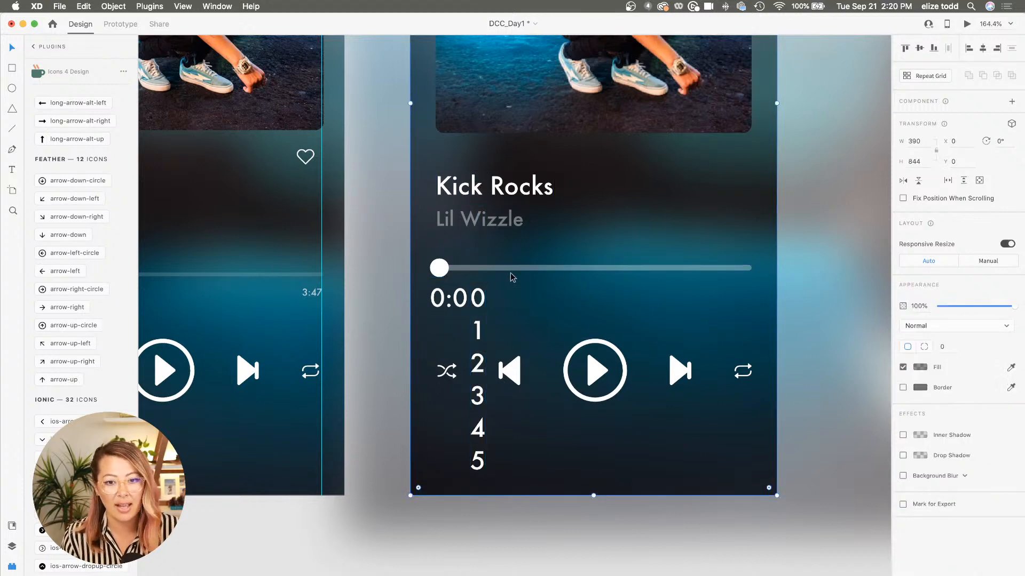
scroll(478, 294, up, 5)
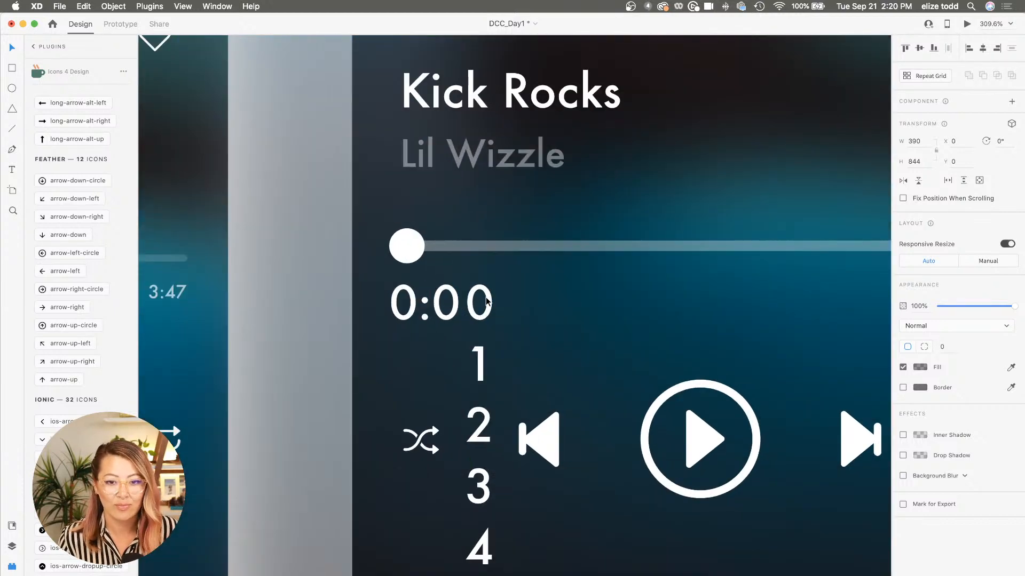
scroll(486, 299, up, 3)
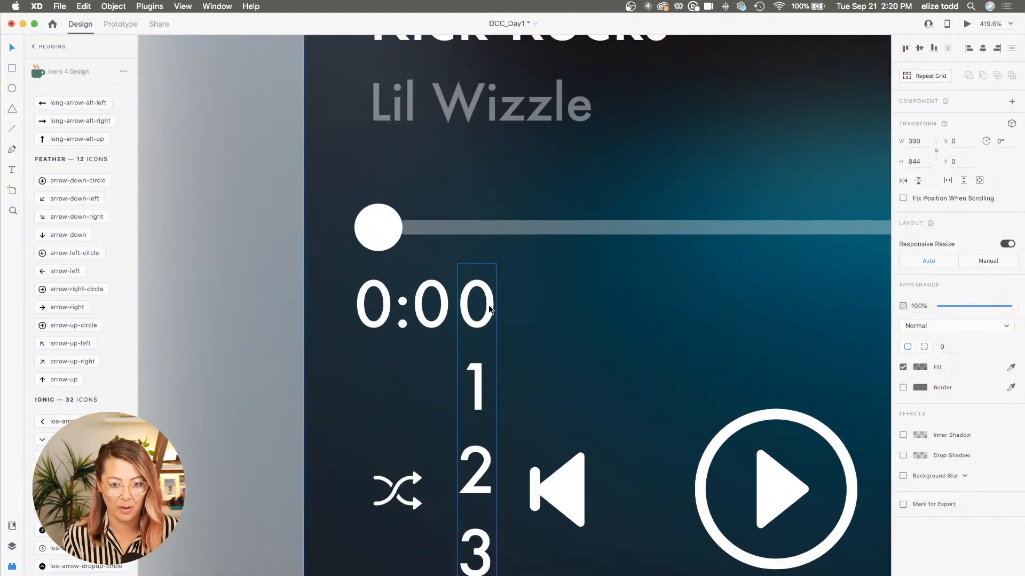
click(488, 306)
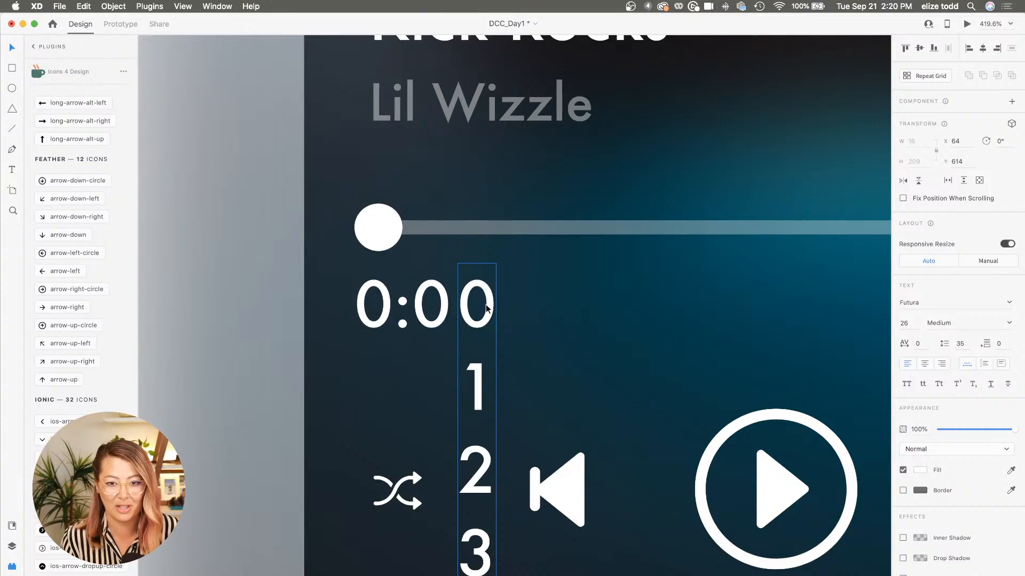
scroll(486, 309, down, 6)
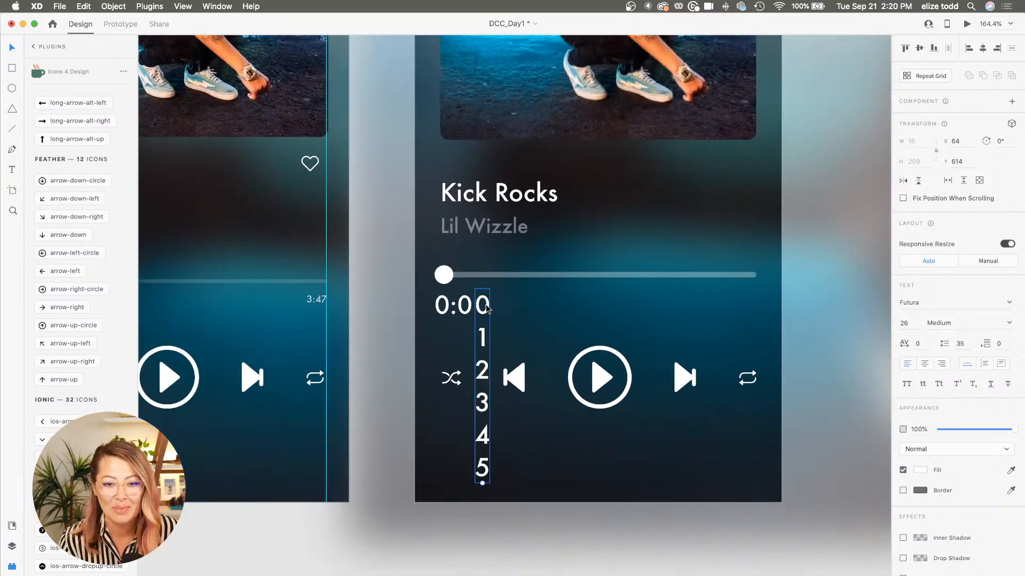
scroll(487, 309, down, 3)
scroll(501, 224, up, 2)
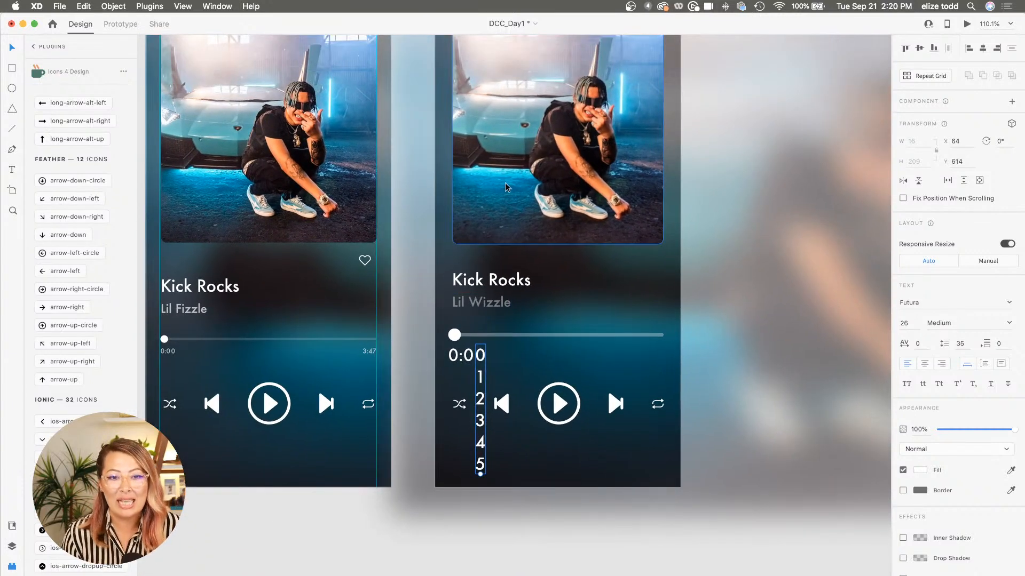
scroll(506, 323, up, 5)
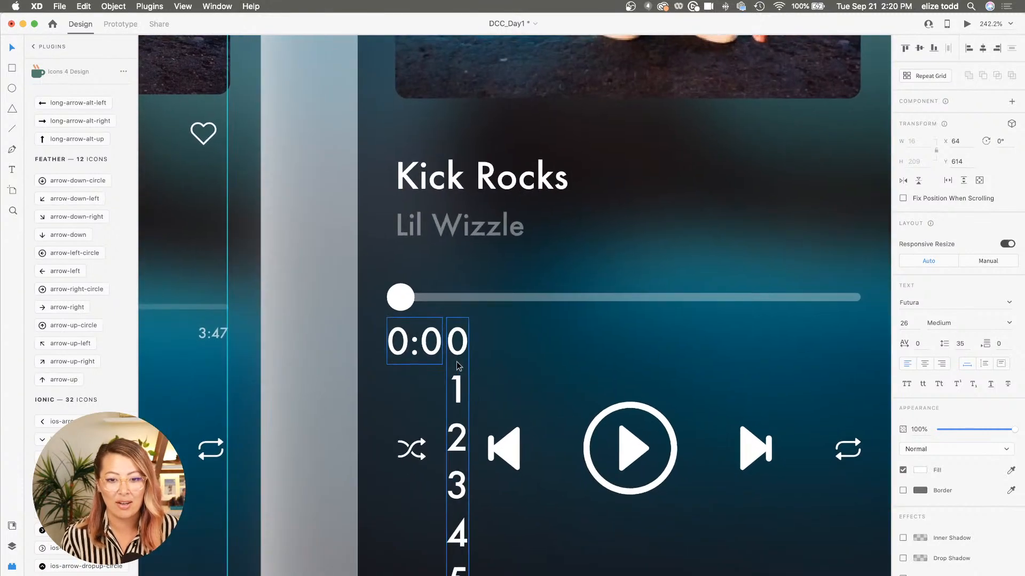
scroll(523, 359, up, 4)
right_click(521, 355)
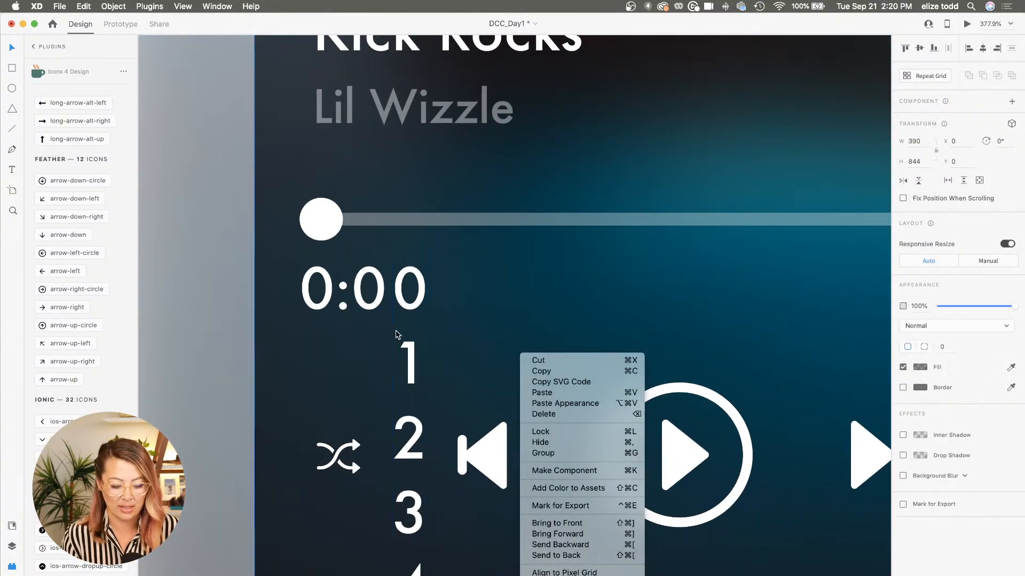
key(Escape)
scroll(415, 261, down, 4)
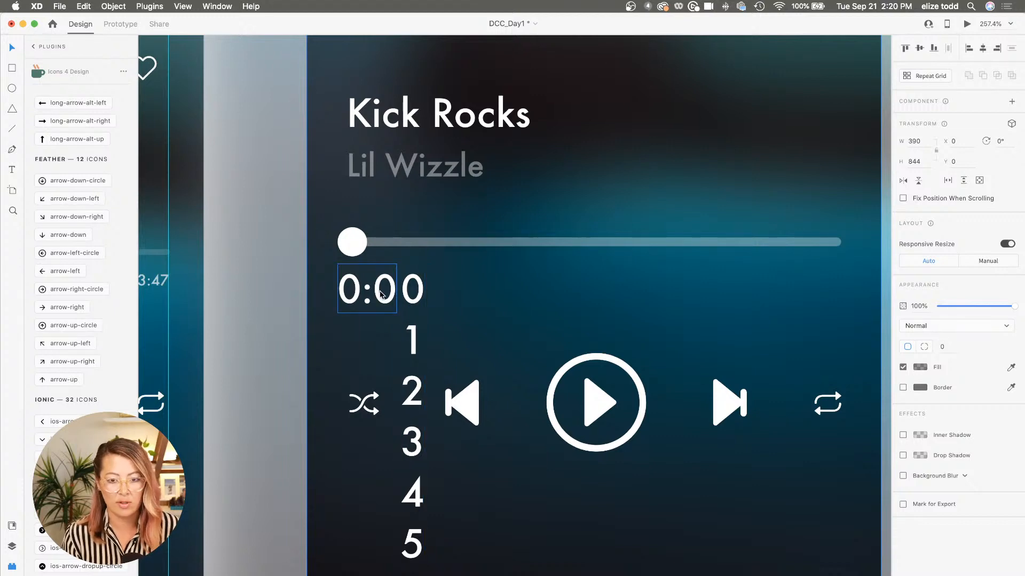
Draw a rectangle about 21 by 31 over the 0 at the head of the digit column, at X 64, Y 616
scroll(381, 294, up, 5)
click(421, 295)
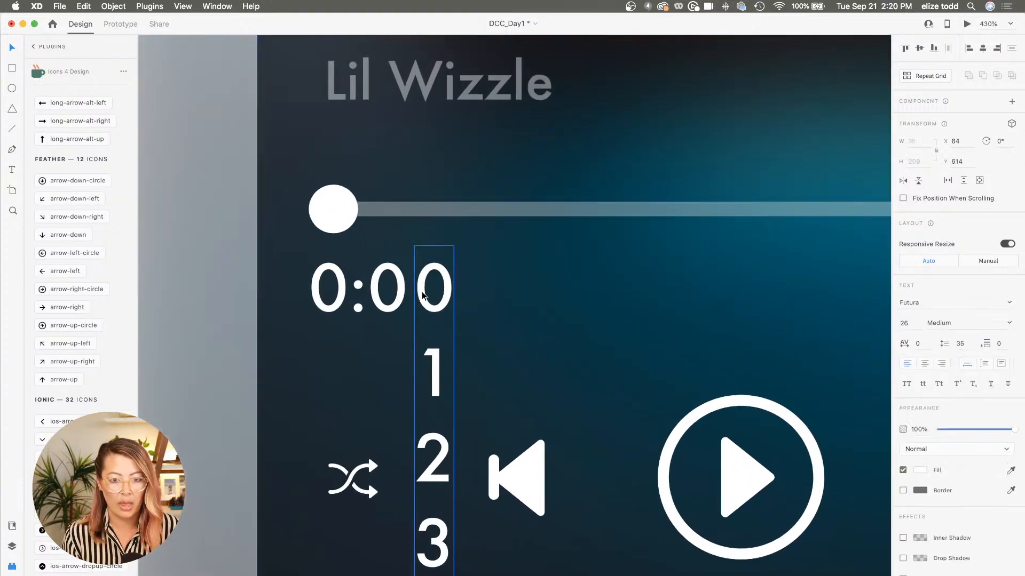
scroll(421, 295, down, 2)
key(r)
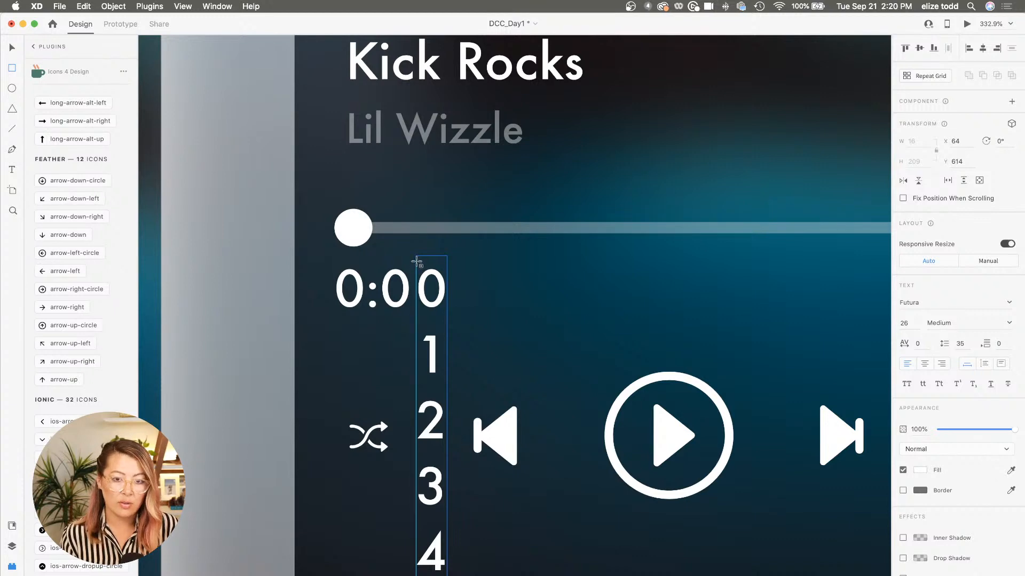
mouse_move(416, 261)
mouse_down()
mouse_move(442, 313)
mouse_move(455, 318)
mouse_up()
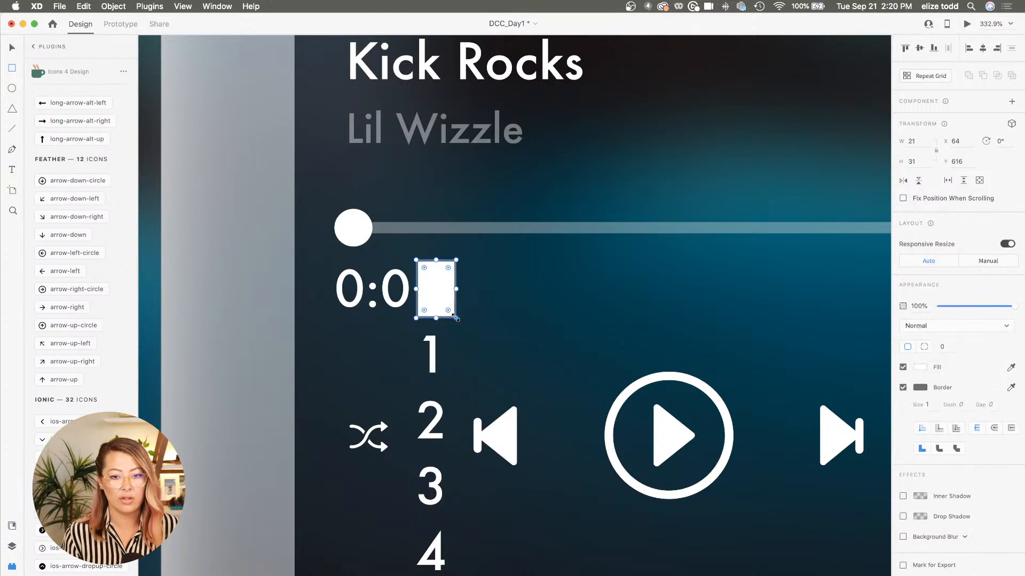
Mask the digit column with the rectangle so only its first 0 shows
scroll(454, 318, down, 2)
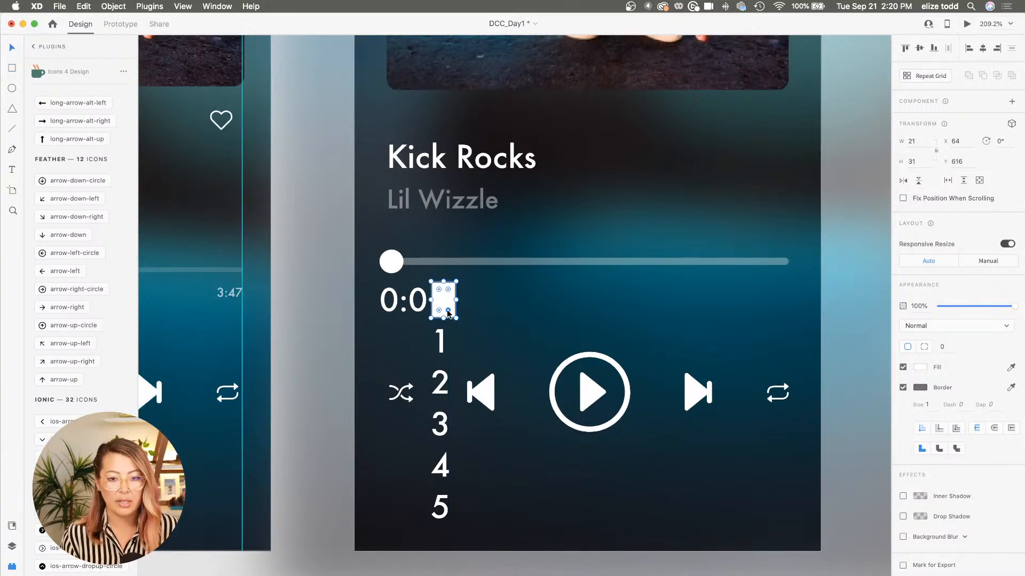
scroll(444, 303, up, 2)
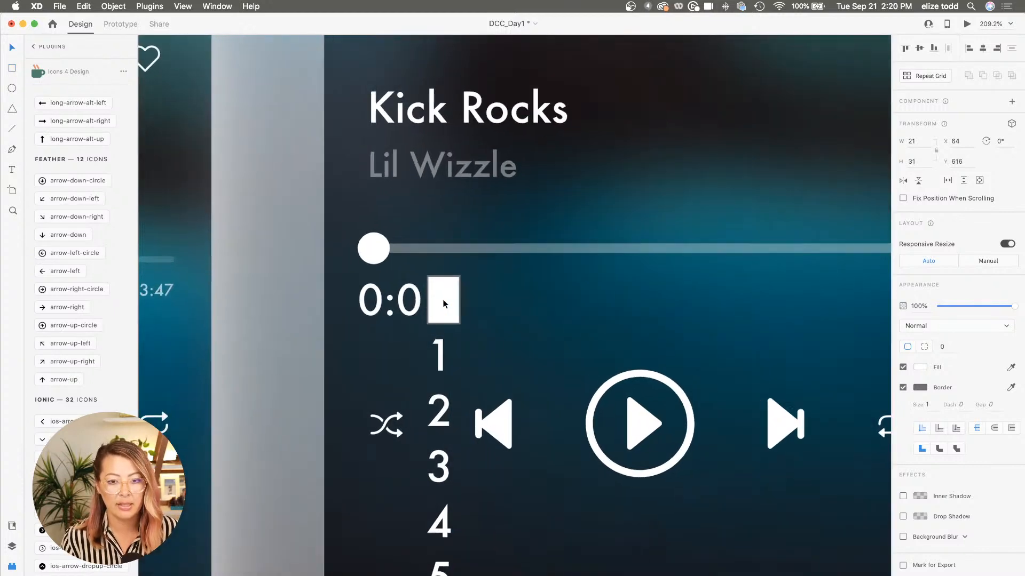
shift+click(436, 358)
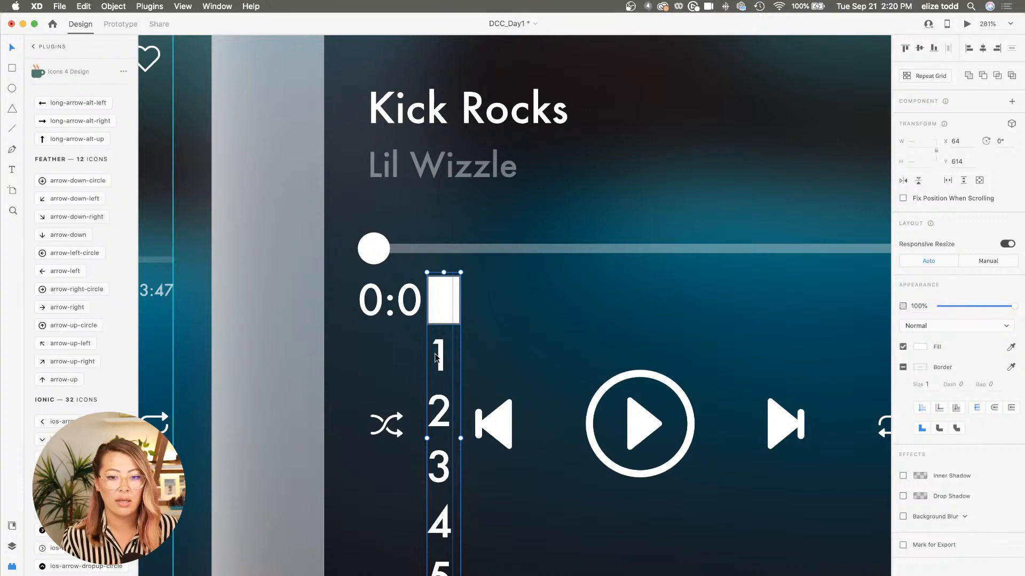
right_click(440, 292)
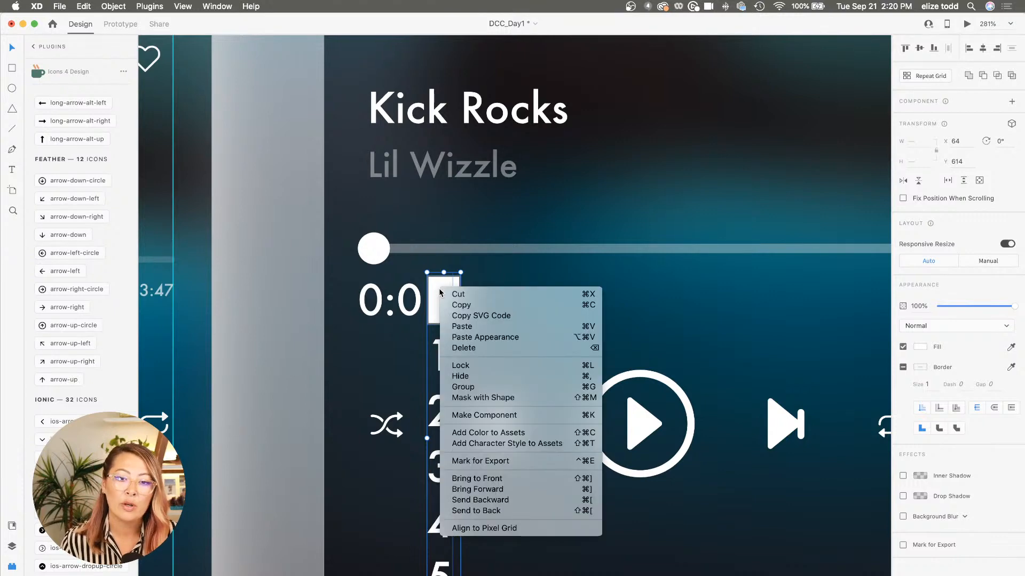
click(490, 398)
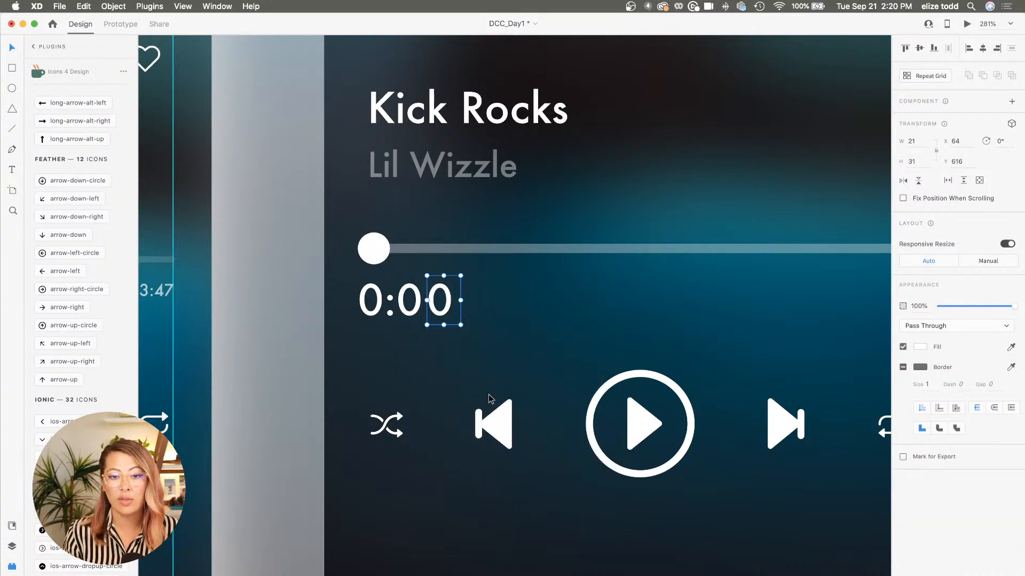
Reposition the digit column inside its mask to Y 613, lining its 0 up with the 0:0 text
double_click(449, 310)
mouse_move(448, 309)
mouse_down()
mouse_move(451, 115)
mouse_move(433, 314)
mouse_up()
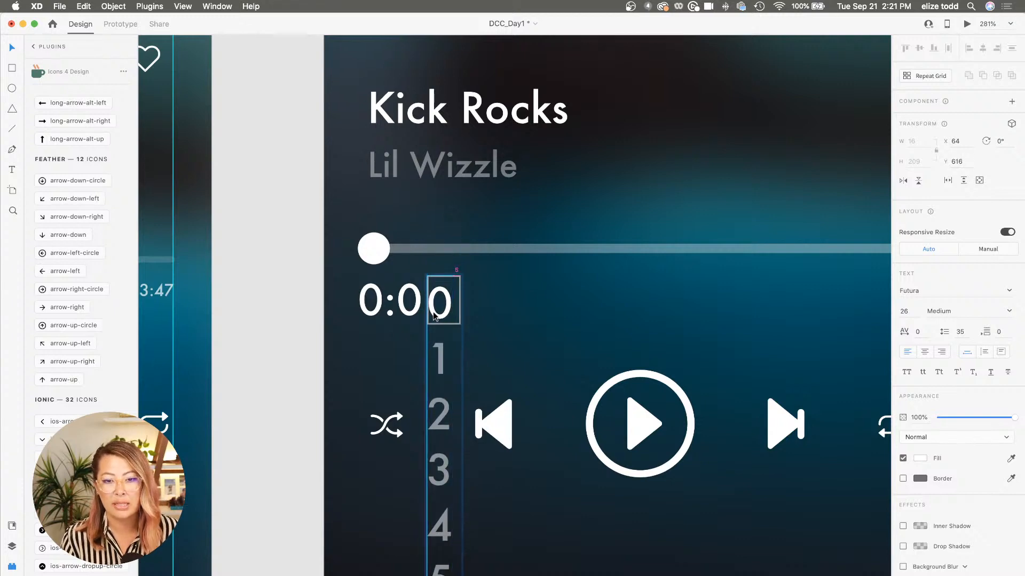
scroll(479, 315, down, 3)
click(487, 315)
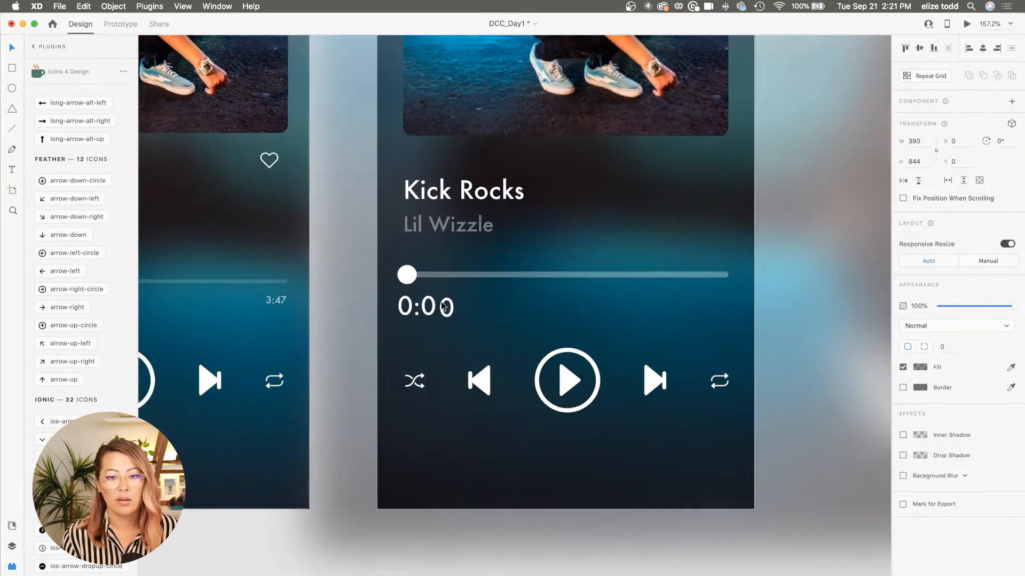
scroll(440, 300, up, 3)
click(454, 308)
scroll(458, 308, up, 3)
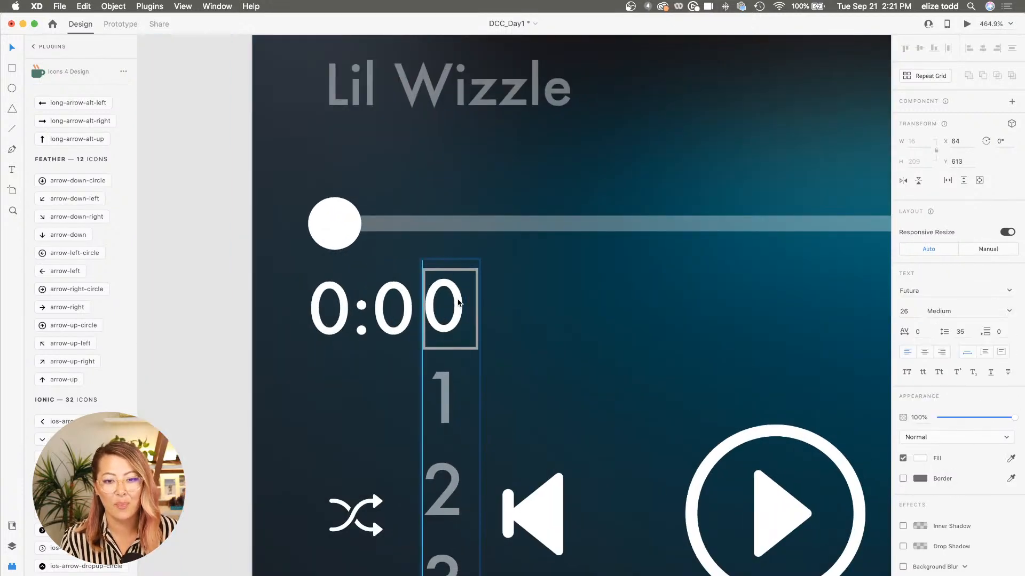
scroll(457, 303, down, 3)
click(506, 307)
scroll(505, 304, down, 5)
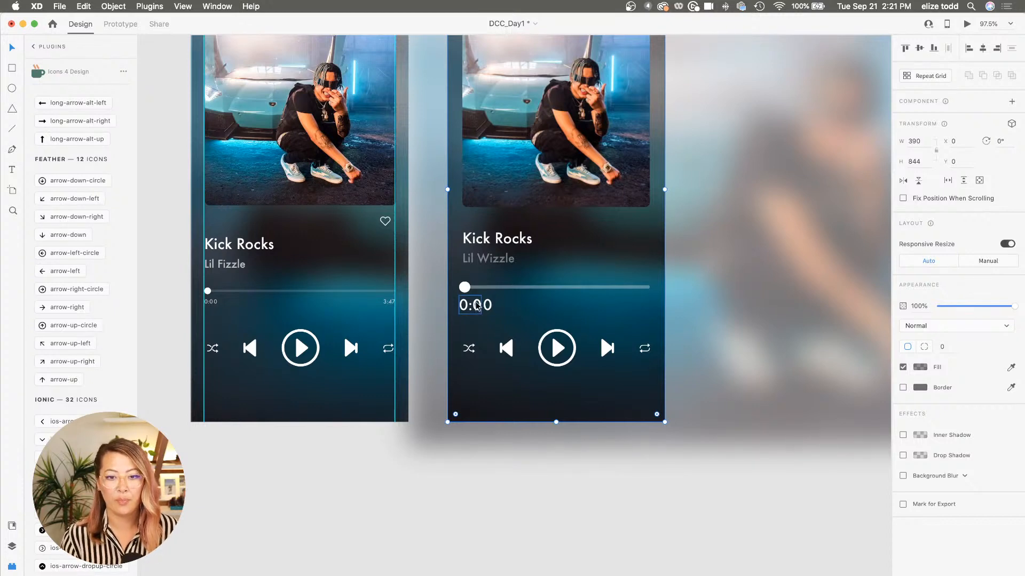
Duplicate the 0:0 time text over to the far end of the progress bar and change the copy to 3:45
scroll(506, 305, up, 2)
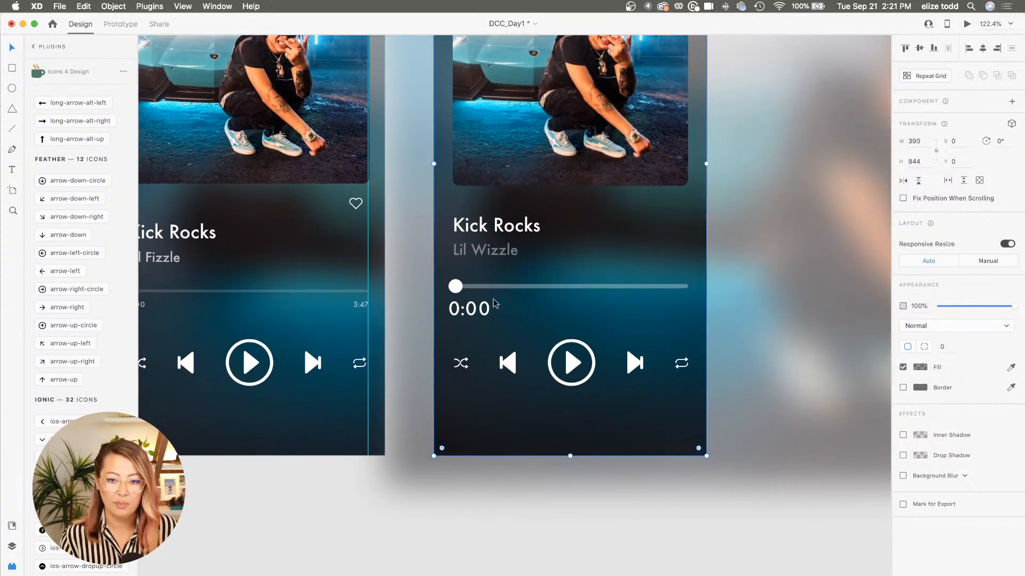
click(483, 310)
drag(483, 310, 682, 315)
double_click(674, 311)
text(3)
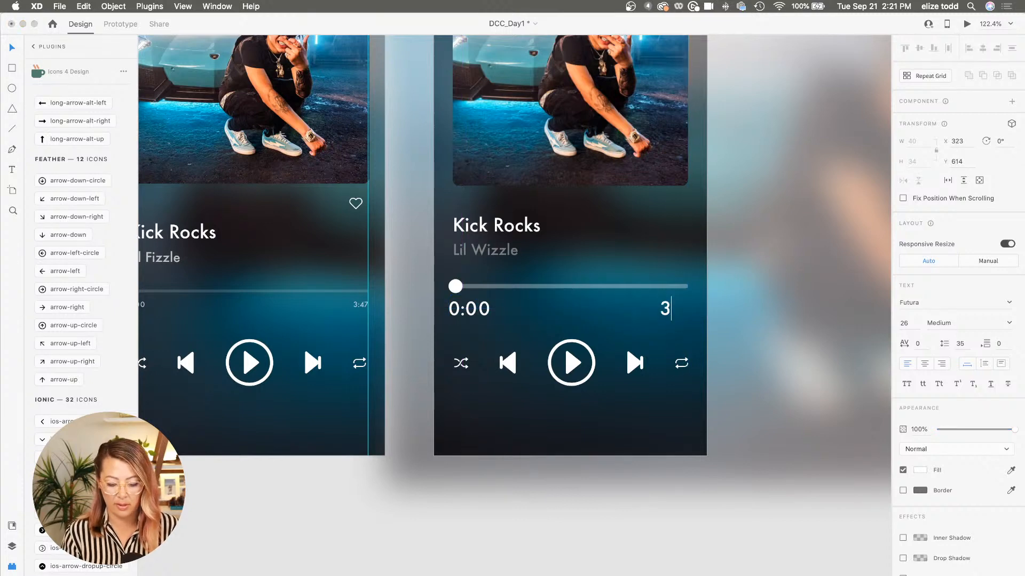
text(:45)
key(Escape)
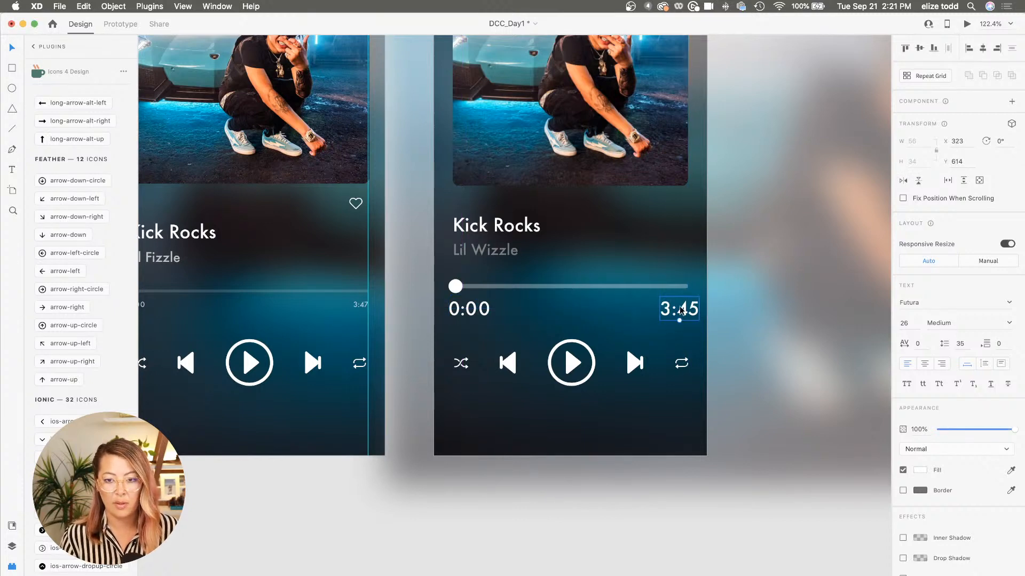
Position the 3:45 text at X 307, Y 614, flush with the end of the progress bar
drag(679, 306, 666, 307)
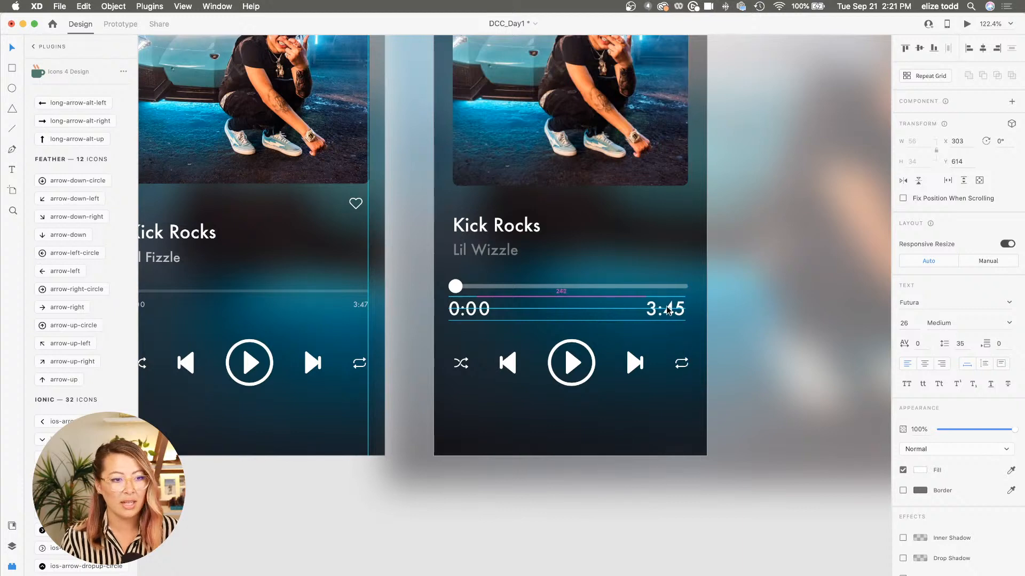
click(514, 270)
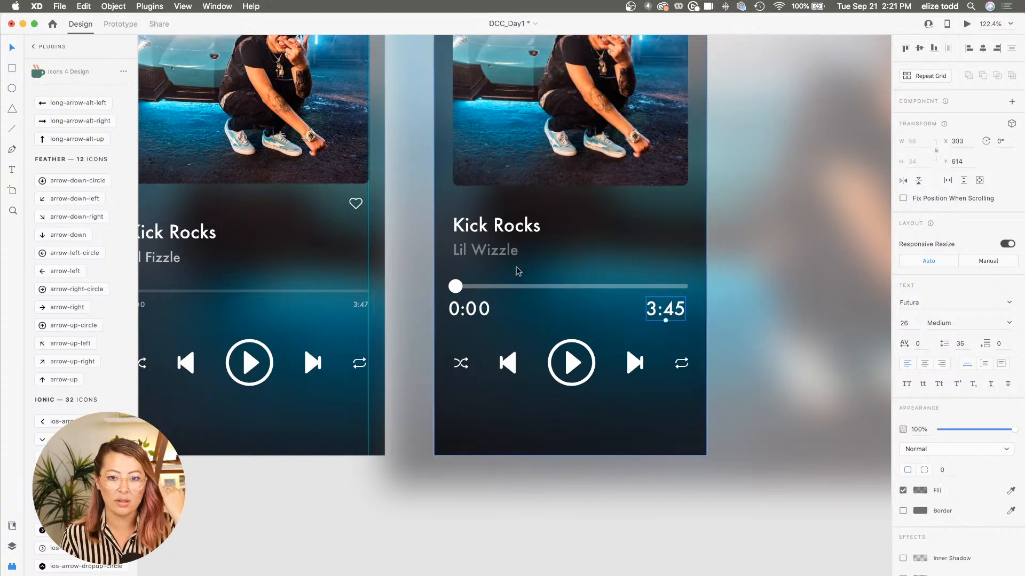
scroll(514, 270, down, 2)
scroll(501, 258, up, 4)
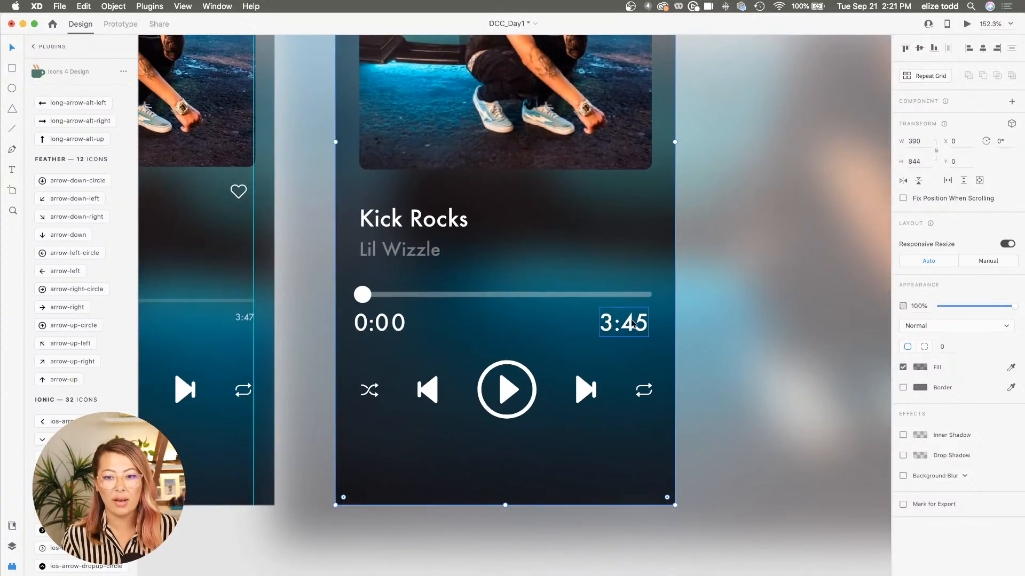
click(631, 322)
scroll(631, 323, up, 4)
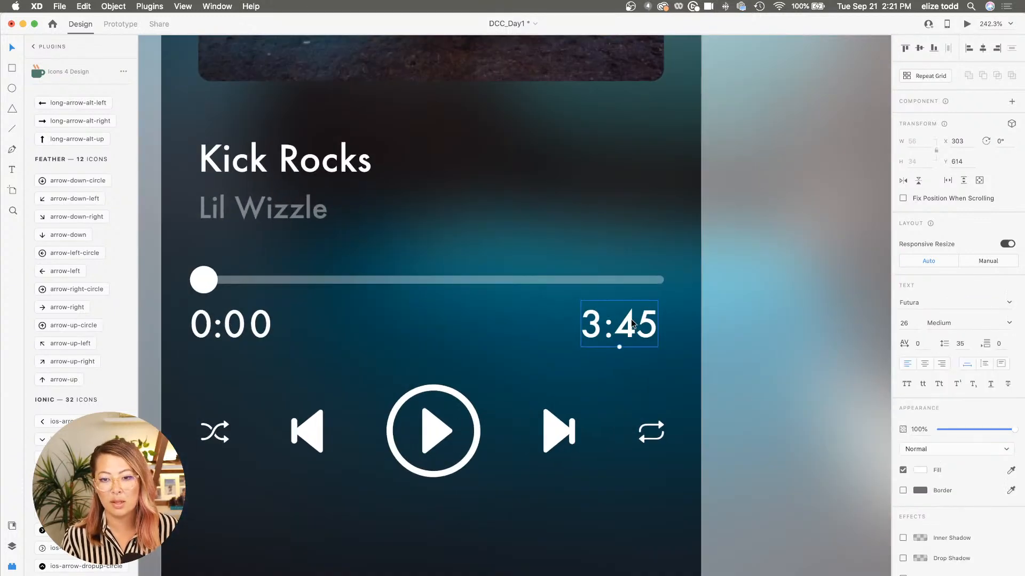
drag(638, 322, 647, 319)
scroll(648, 318, down, 3)
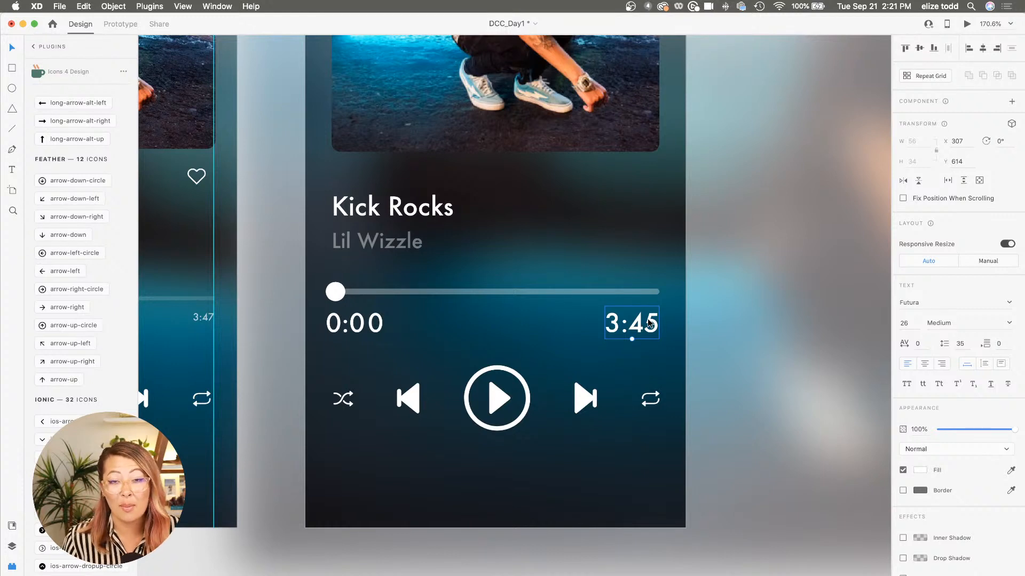
scroll(558, 319, down, 2)
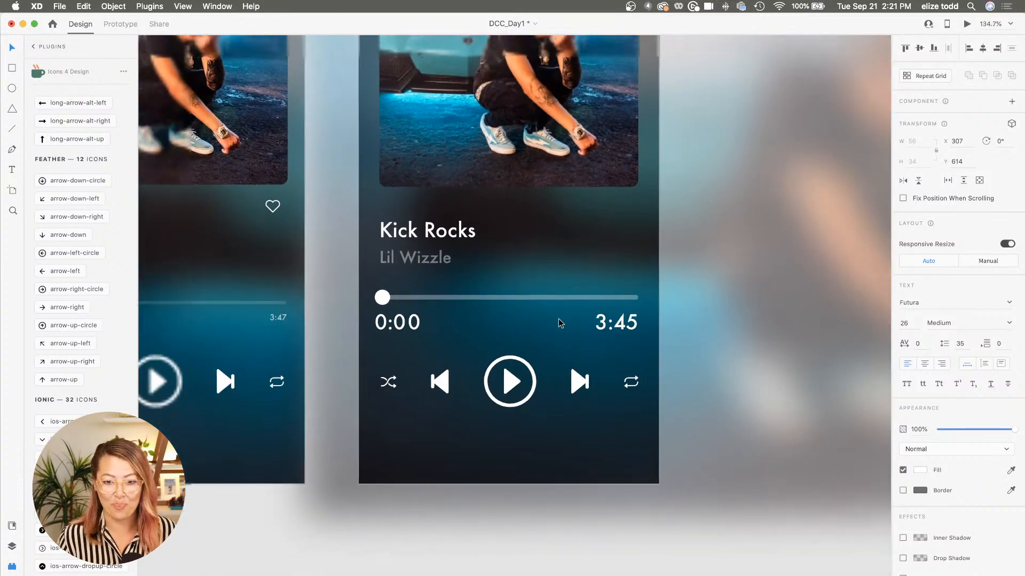
scroll(434, 329, down, 4)
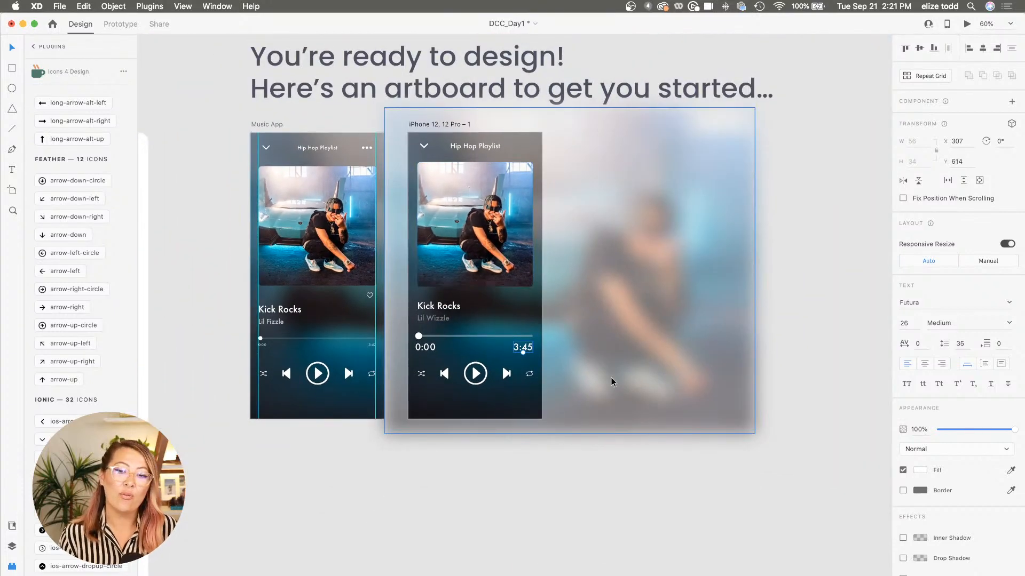
click(479, 464)
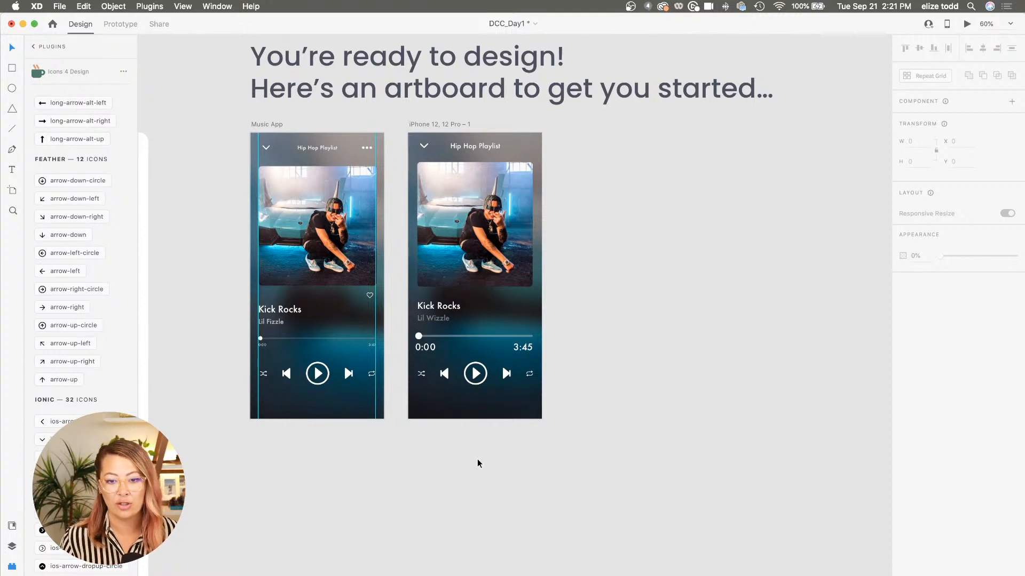
Turn the playback controls, both time texts, the masked digits, the progress bars and the round knob into one component
scroll(475, 368, up, 5)
click(415, 308)
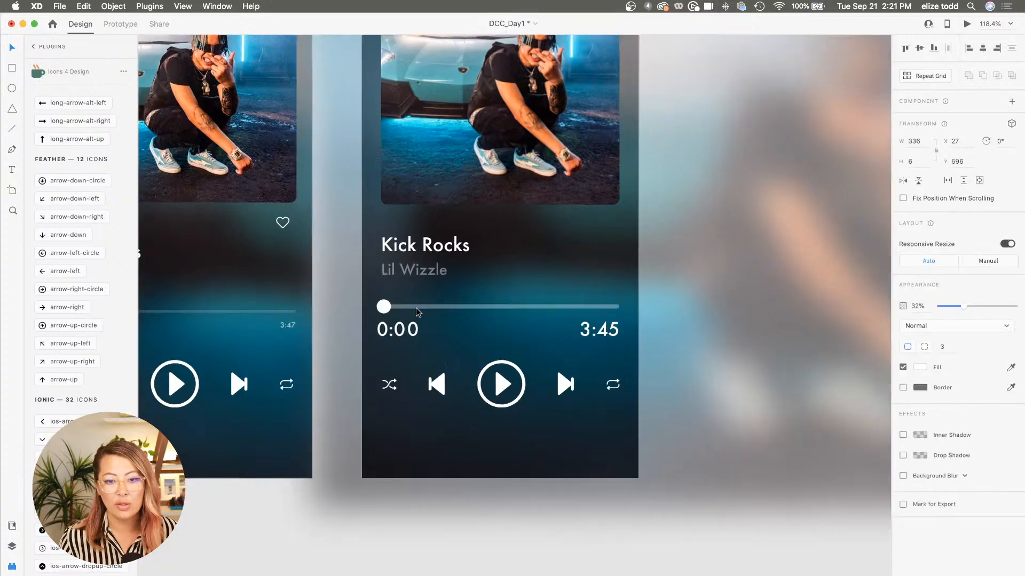
scroll(416, 307, up, 3)
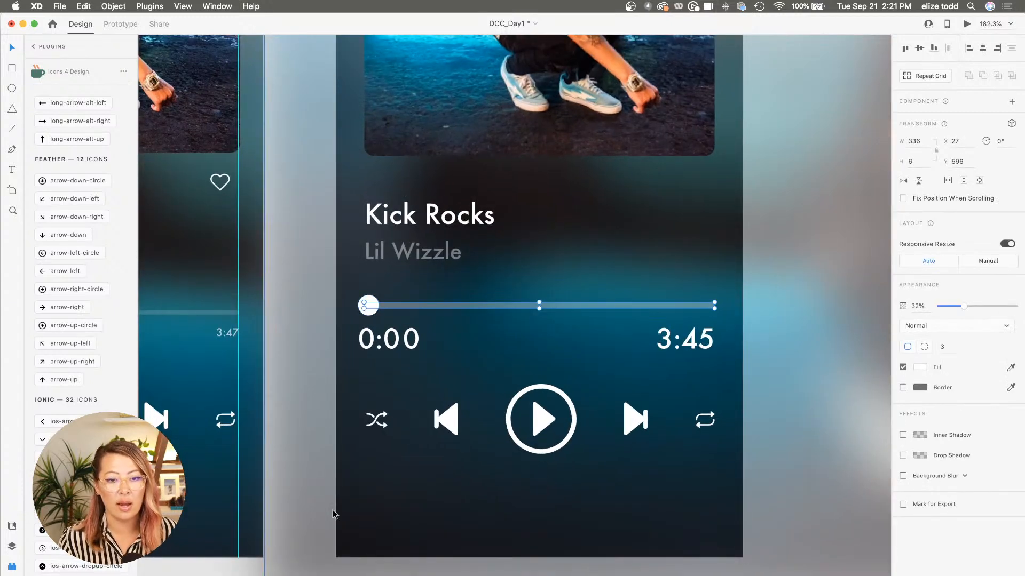
click(12, 546)
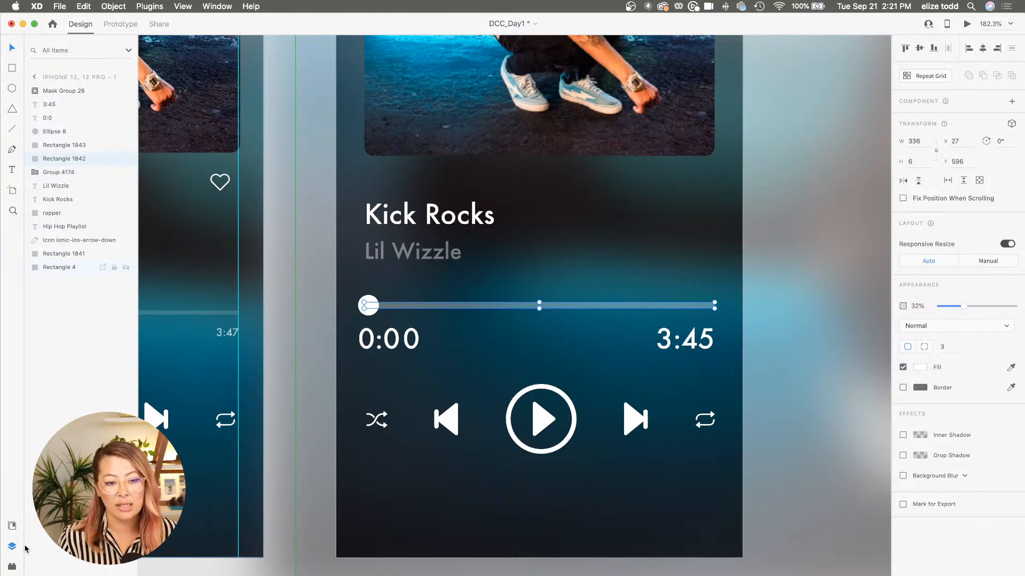
click(537, 390)
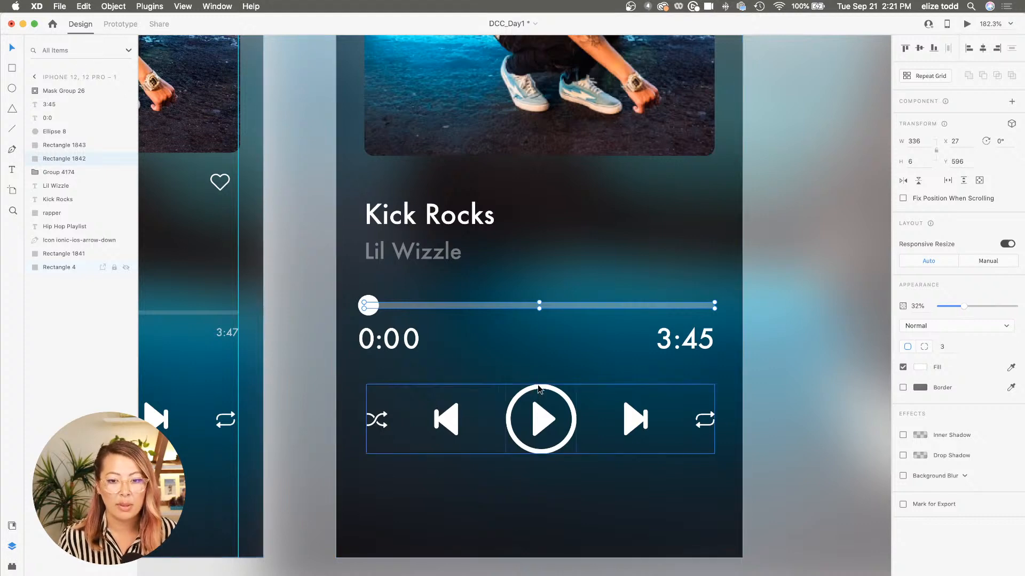
shift+click(388, 338)
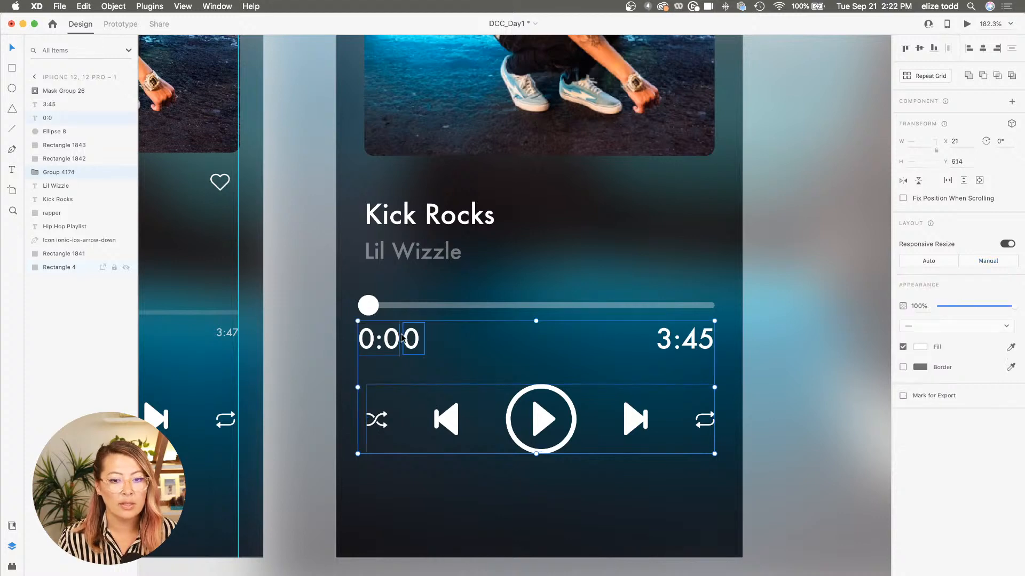
shift+click(412, 338)
shift+click(683, 338)
shift+click(677, 306)
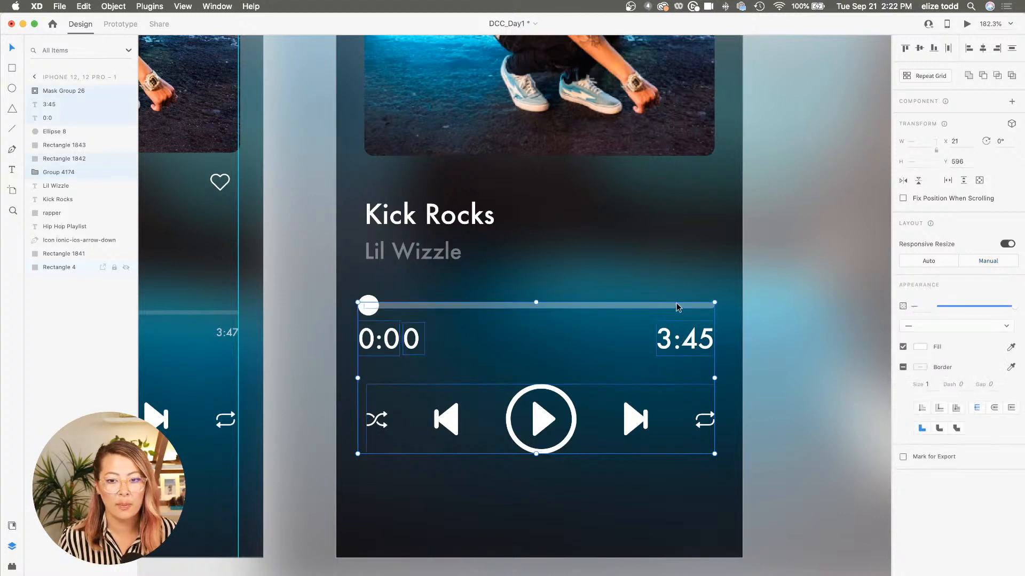
shift+click(369, 306)
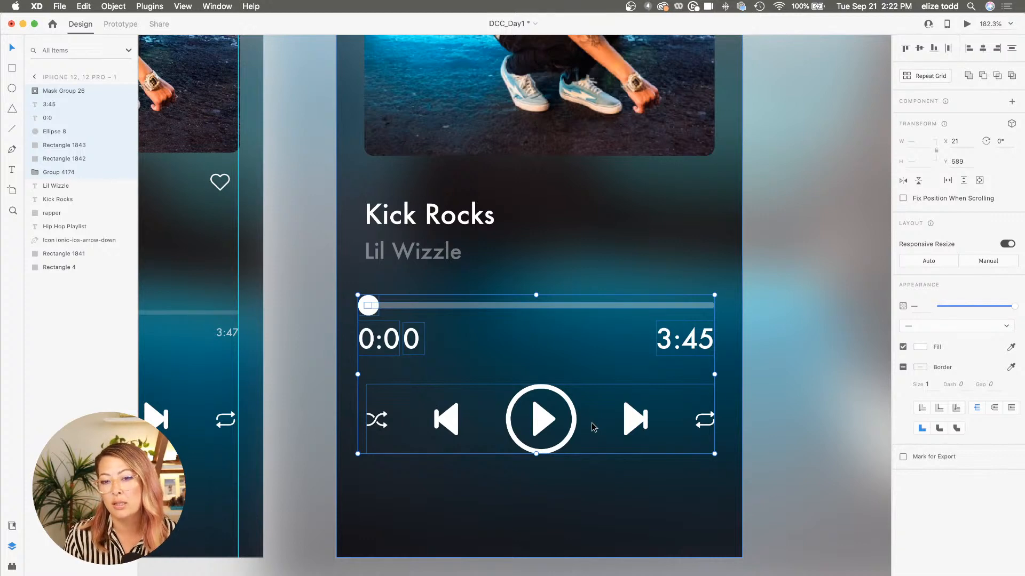
right_click(486, 310)
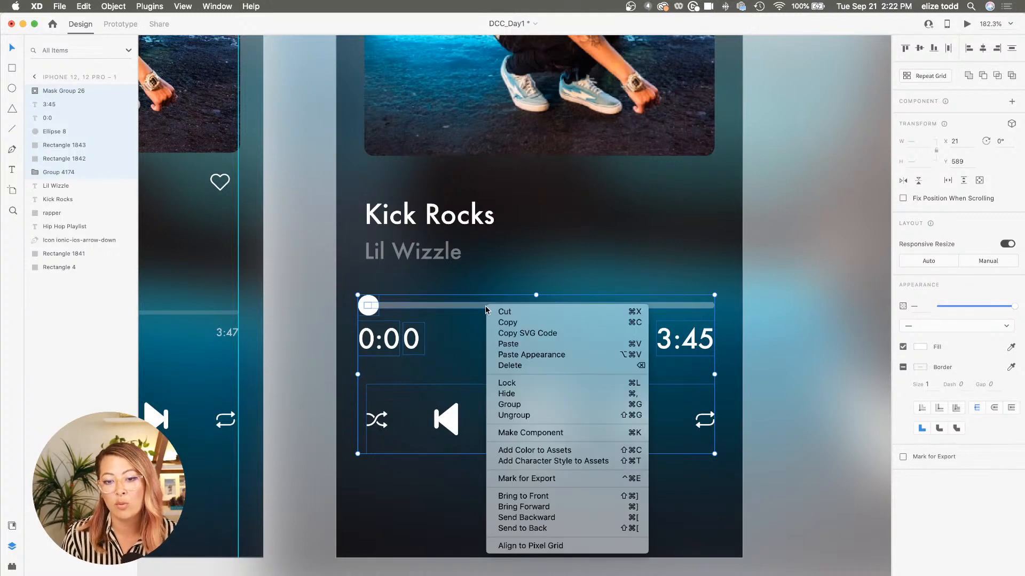
click(549, 433)
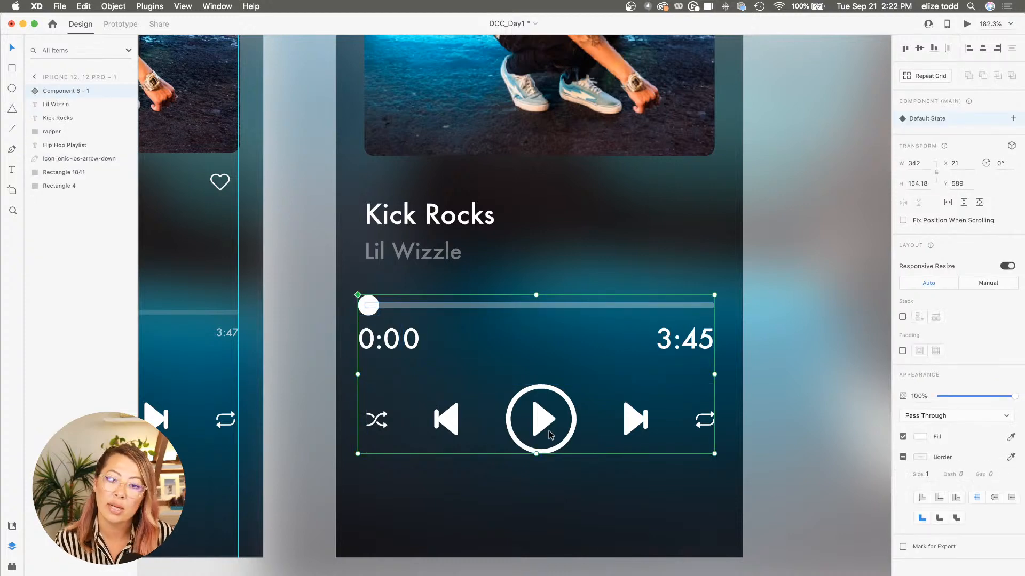
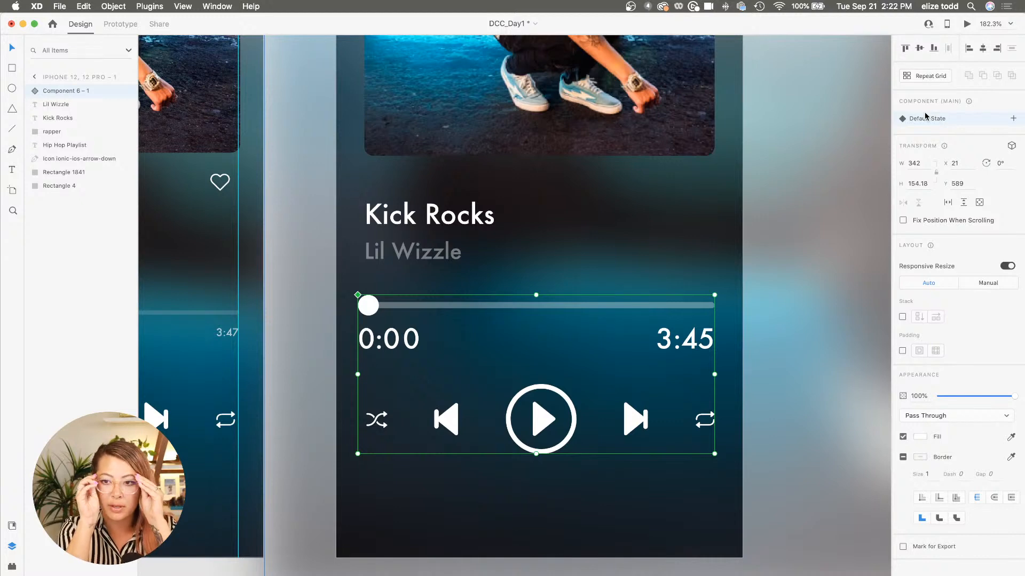
Add a new state named Play to the player component and make it the active state
click(1013, 118)
click(934, 125)
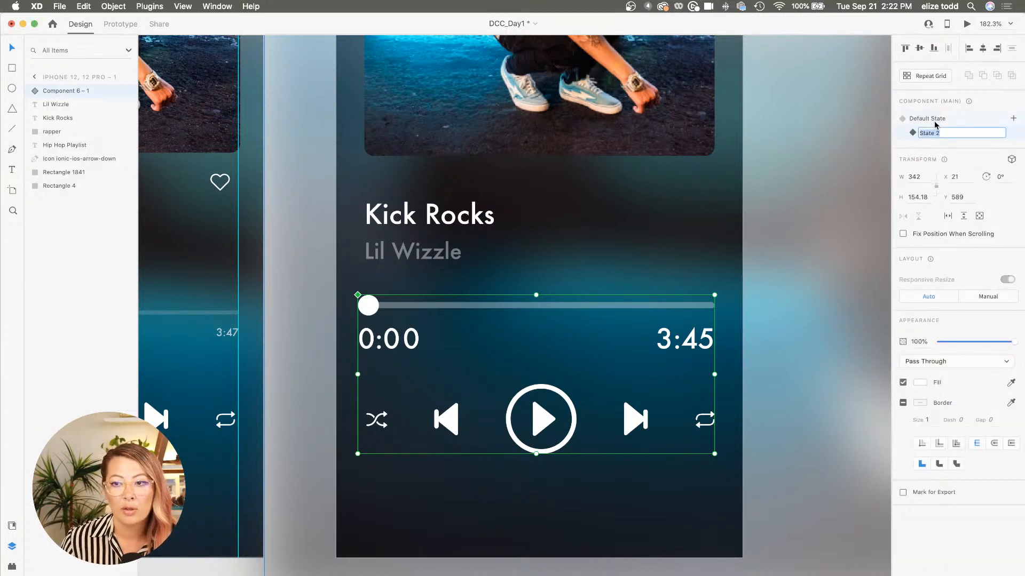
text(Play)
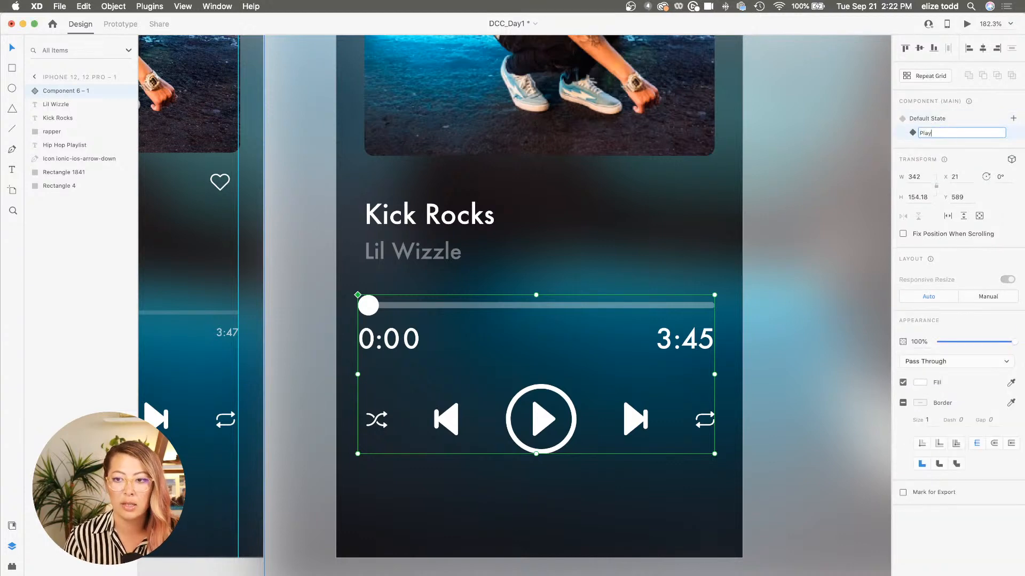
key(Return)
scroll(667, 295, down, 2)
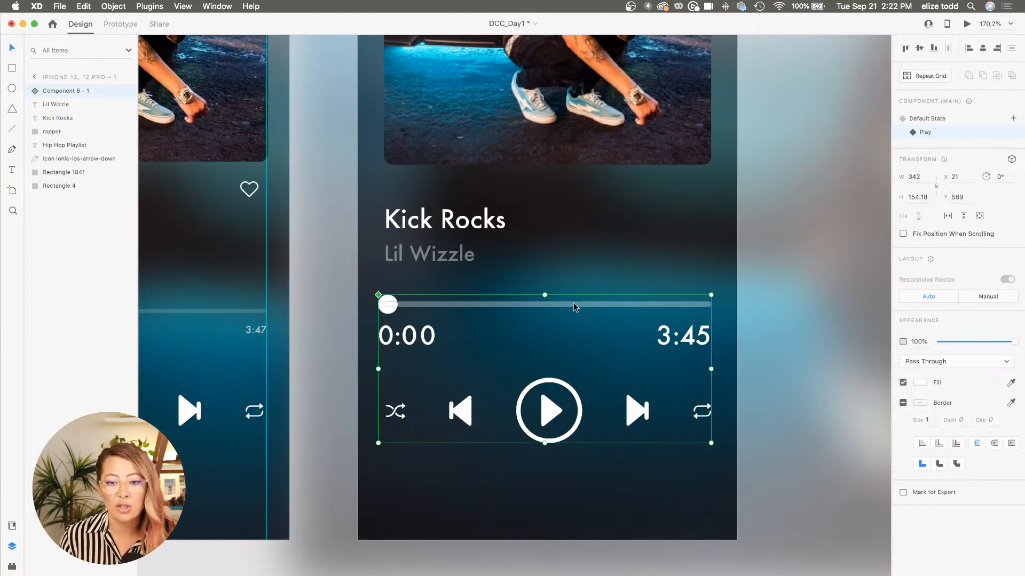
click(931, 134)
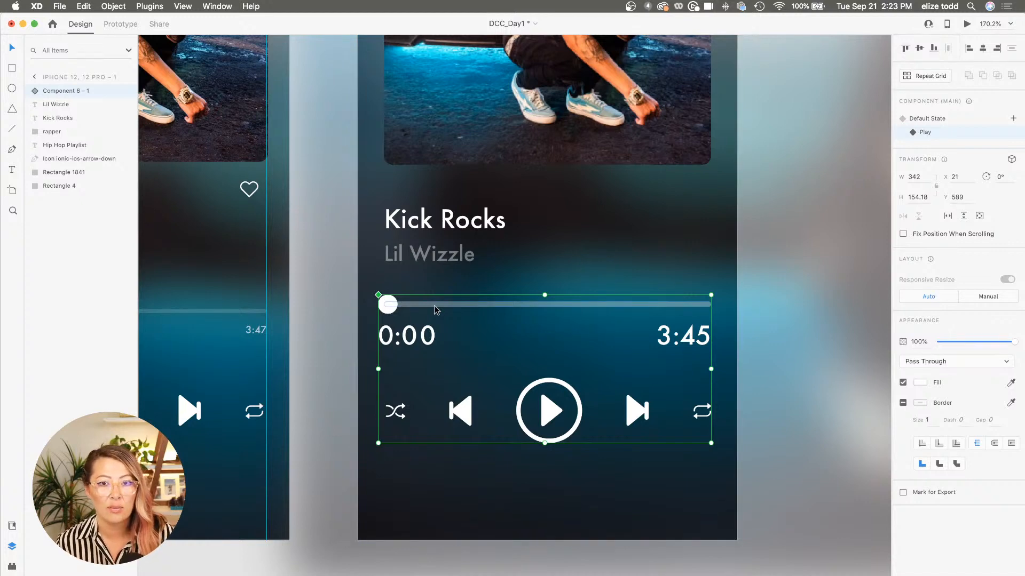
In the Play state, move the round progress knob along the track to X 118, Y 589
scroll(393, 308, up, 3)
double_click(393, 309)
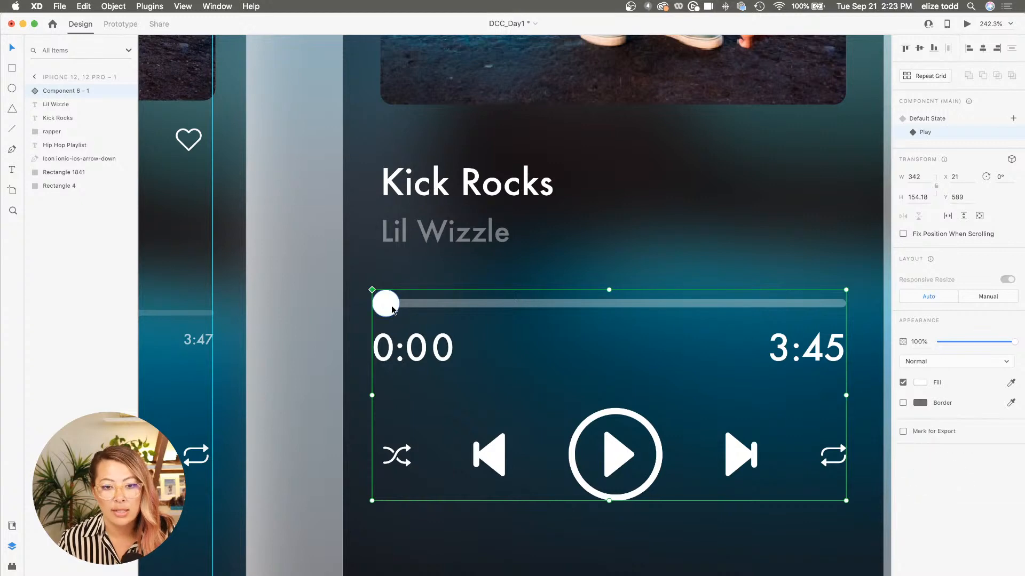
drag(393, 309, 526, 318)
scroll(427, 304, up, 2)
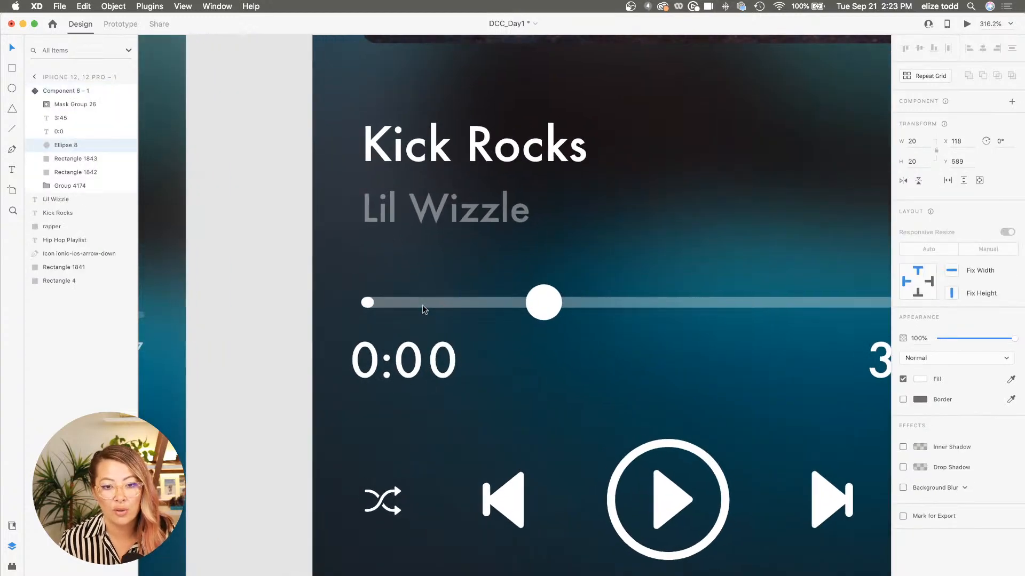
Stretch the small white progress bar to a width of 99 so it reaches the knob
click(369, 304)
scroll(369, 307, up, 2)
drag(374, 303, 640, 307)
scroll(640, 307, down, 5)
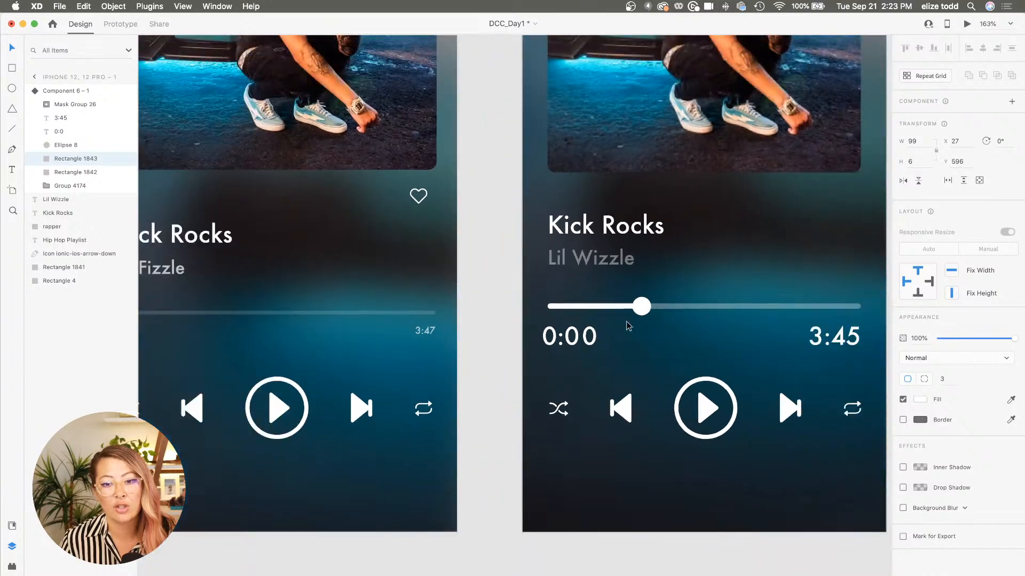
scroll(587, 341, up, 2)
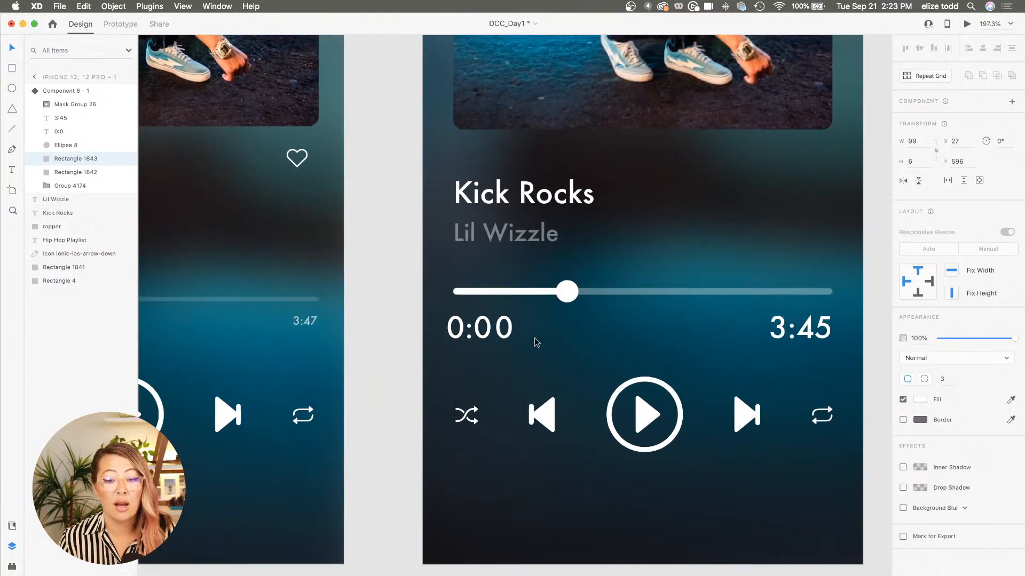
Shift the digit column up inside its mask to Y 439 so the time counter reads 0:05
click(587, 342)
double_click(510, 340)
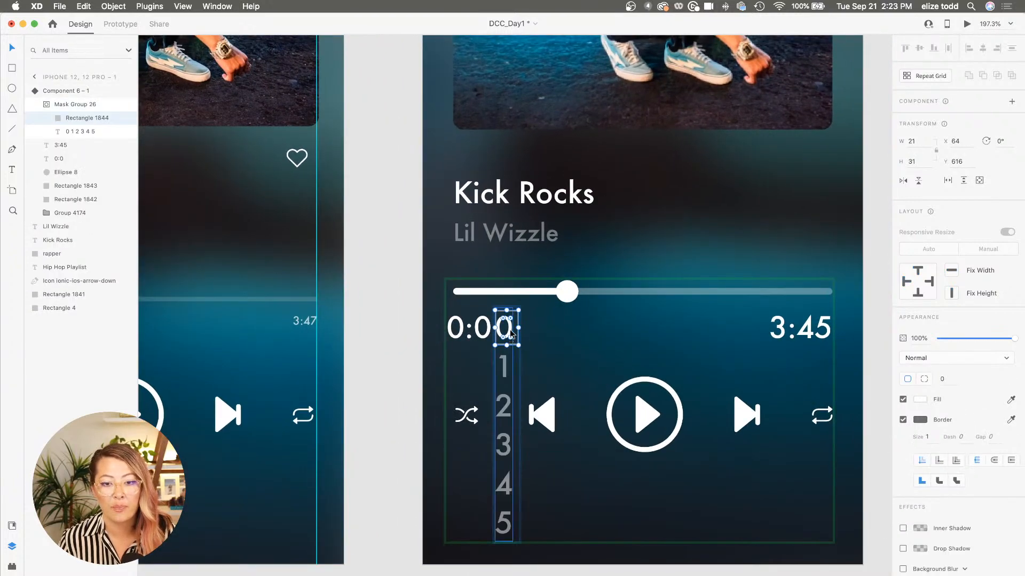
key(Escape)
scroll(510, 334, up, 5)
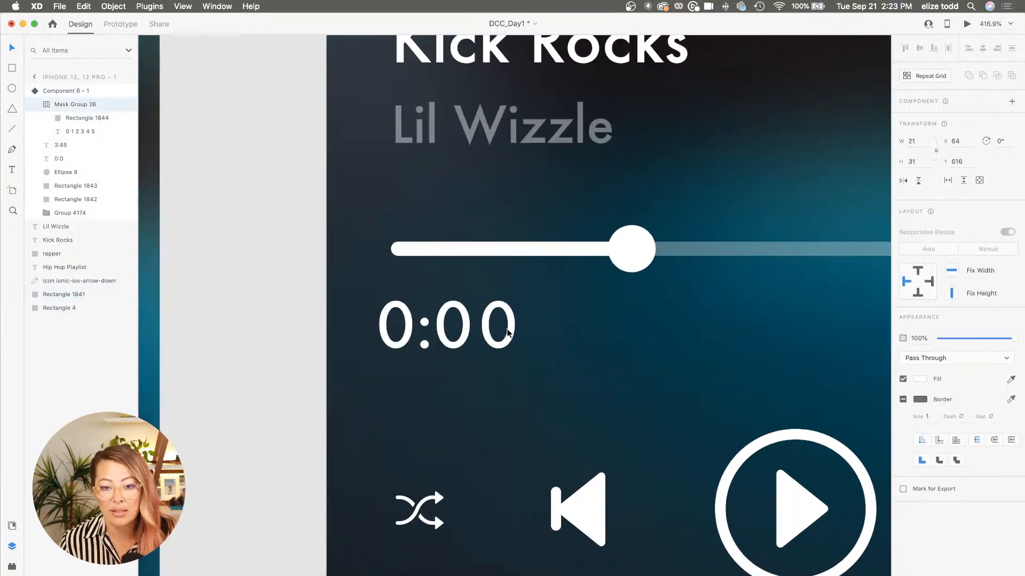
double_click(508, 333)
drag(507, 333, 514, 130)
scroll(513, 130, down, 3)
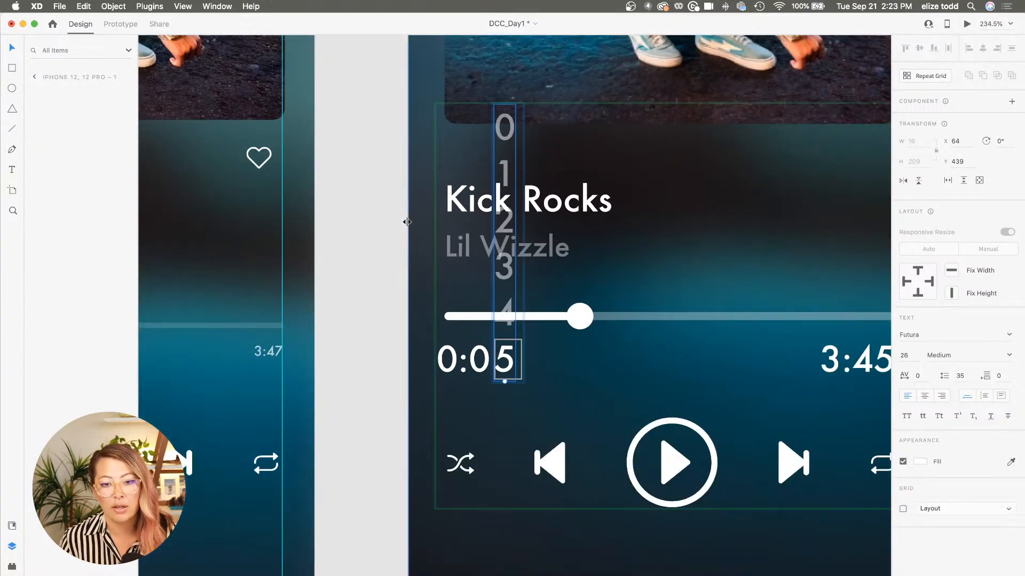
click(396, 235)
scroll(480, 336, right, 2)
scroll(480, 336, down, 2)
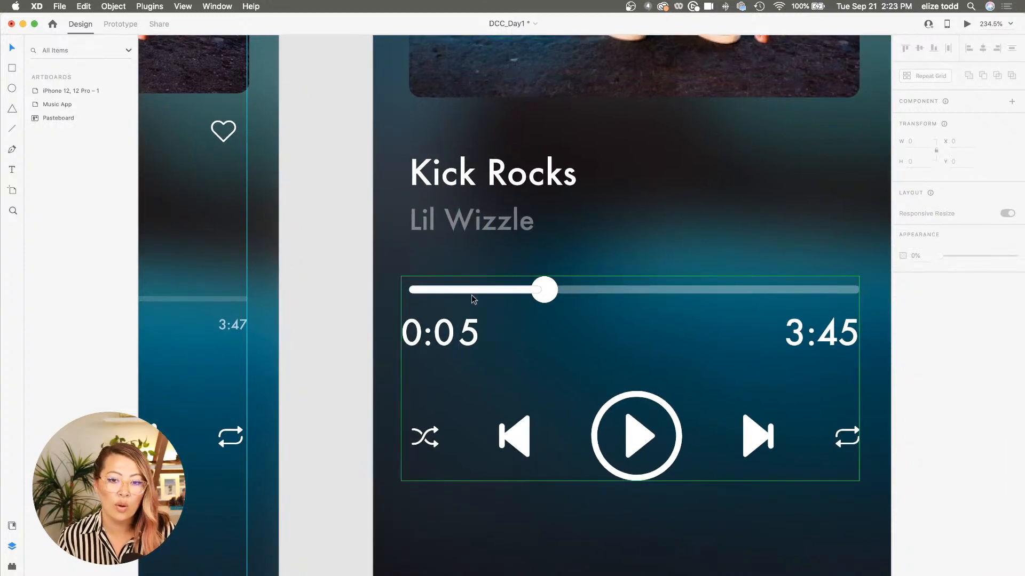
Inspect the digit column and its mask rectangle in the Play state's time counter
super+click(471, 344)
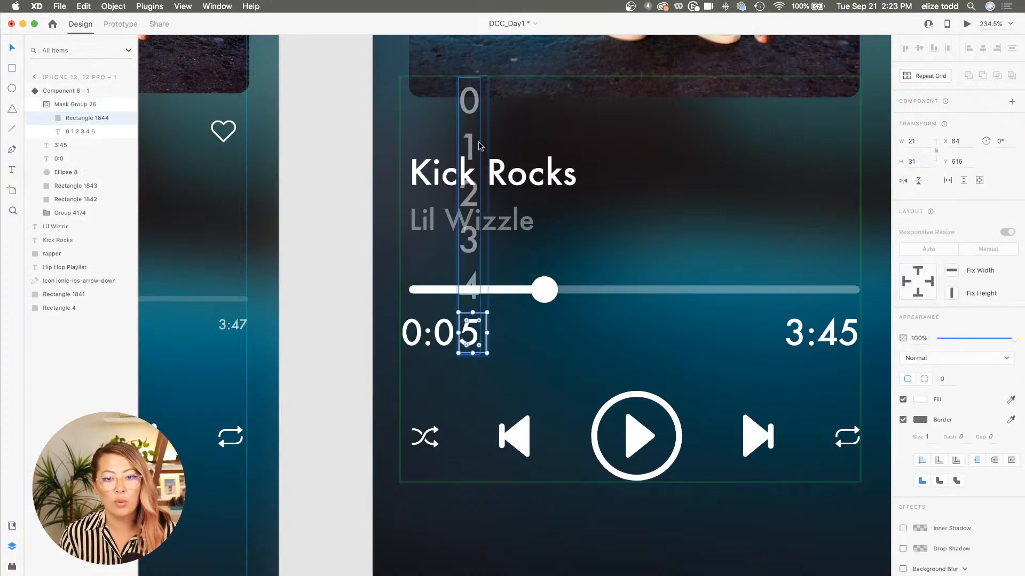
click(361, 321)
scroll(361, 320, down, 3)
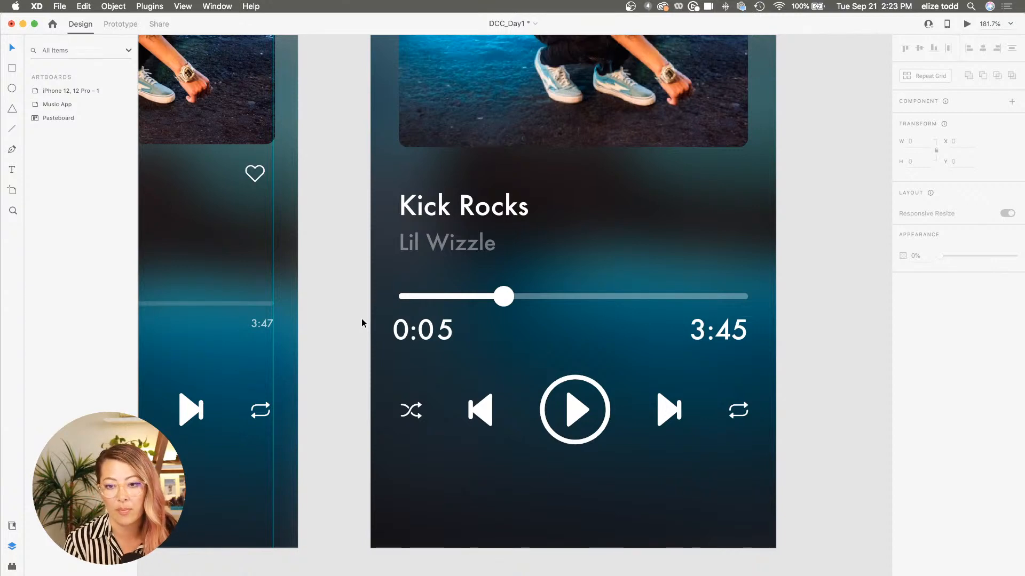
Switch the player component on the iPhone 12 artboard back to its Default State
click(472, 300)
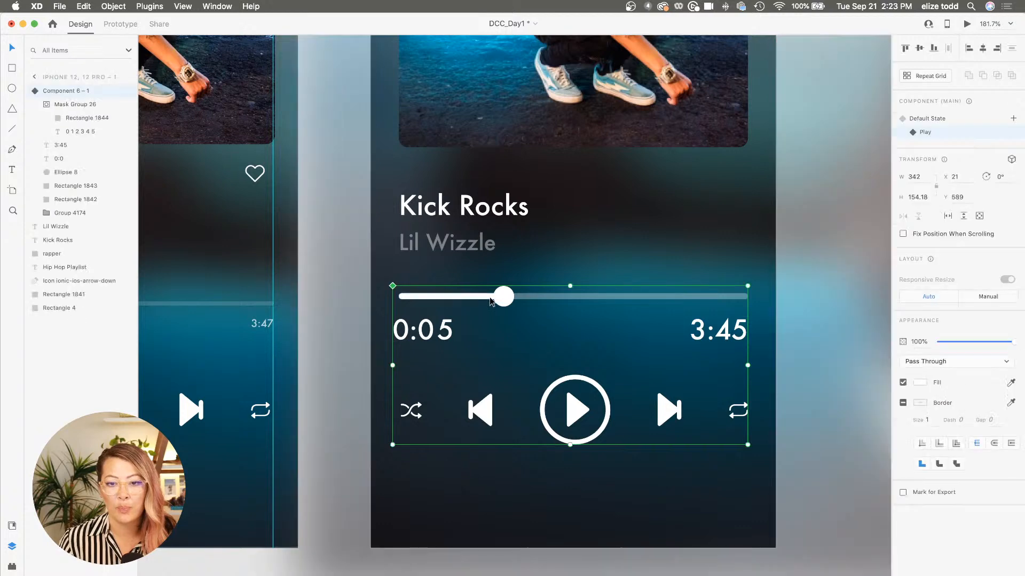
click(940, 120)
click(941, 132)
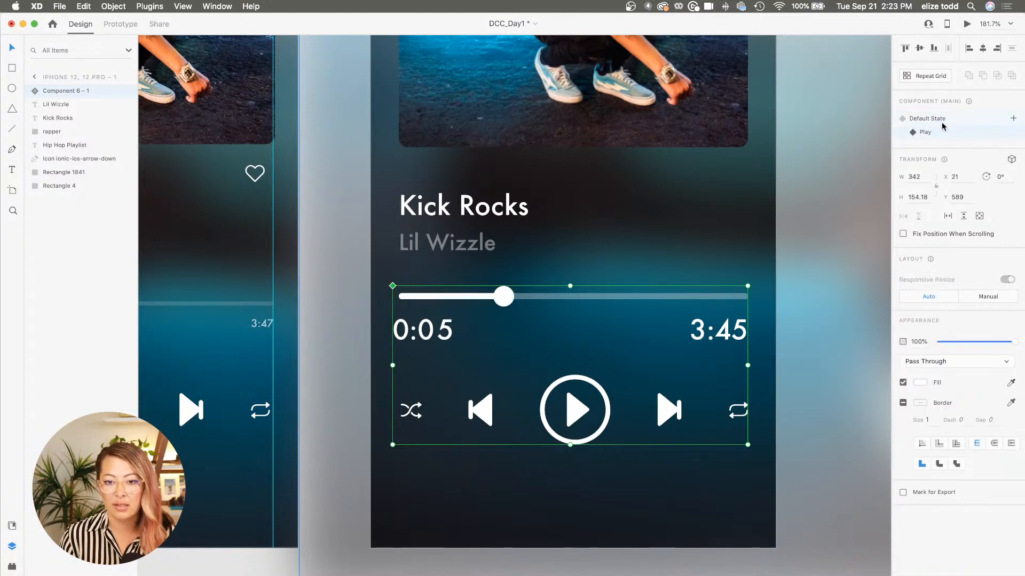
click(943, 119)
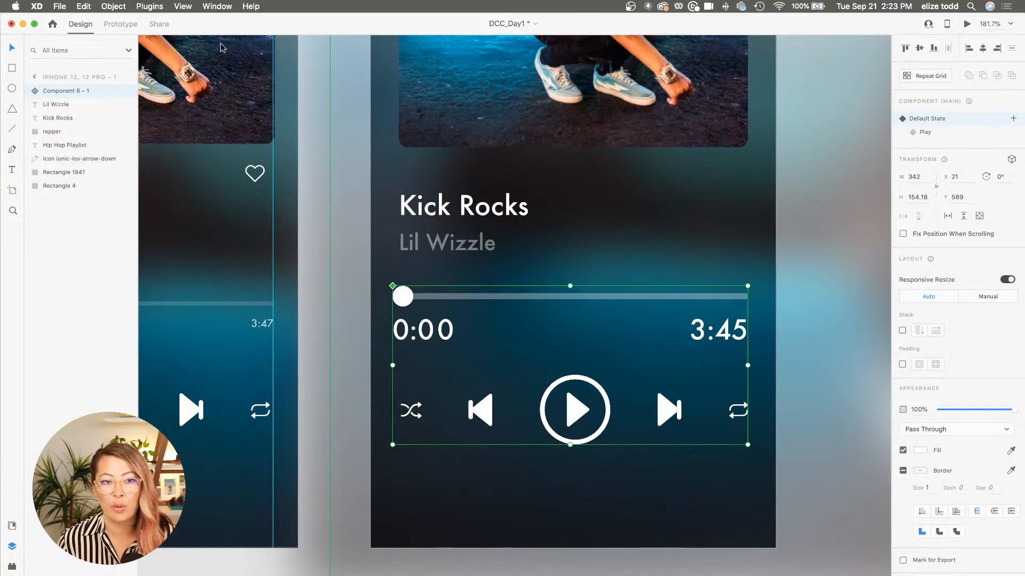
In prototype mode, start an interaction from the ic_play icon inside the player component's Default State
click(120, 24)
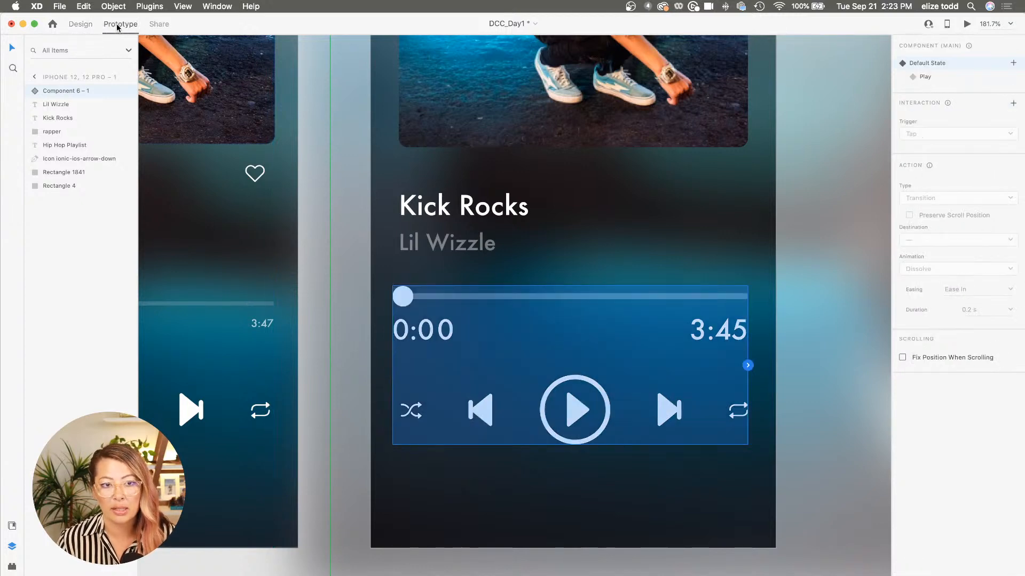
scroll(518, 214, down, 3)
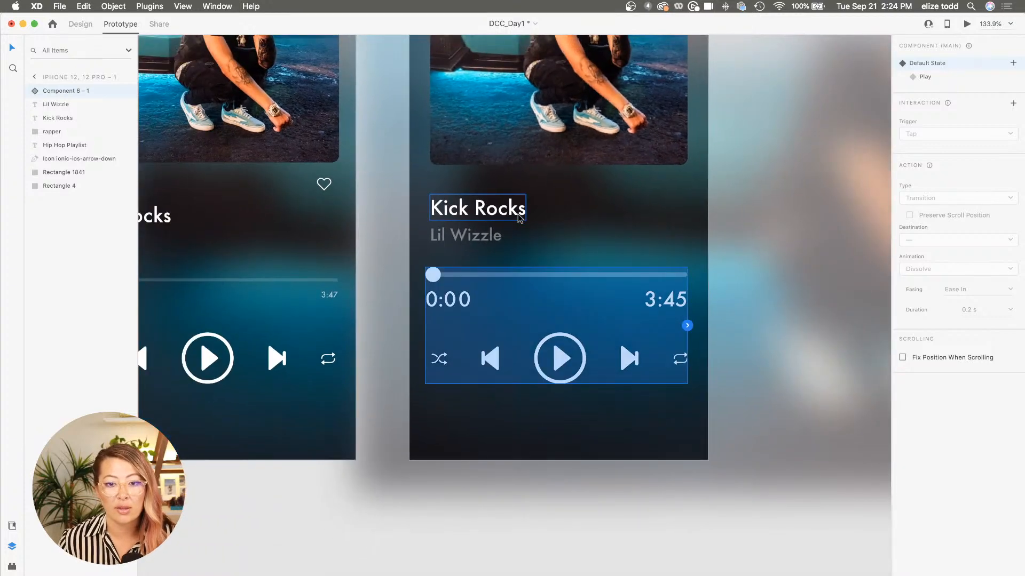
scroll(560, 341, up, 2)
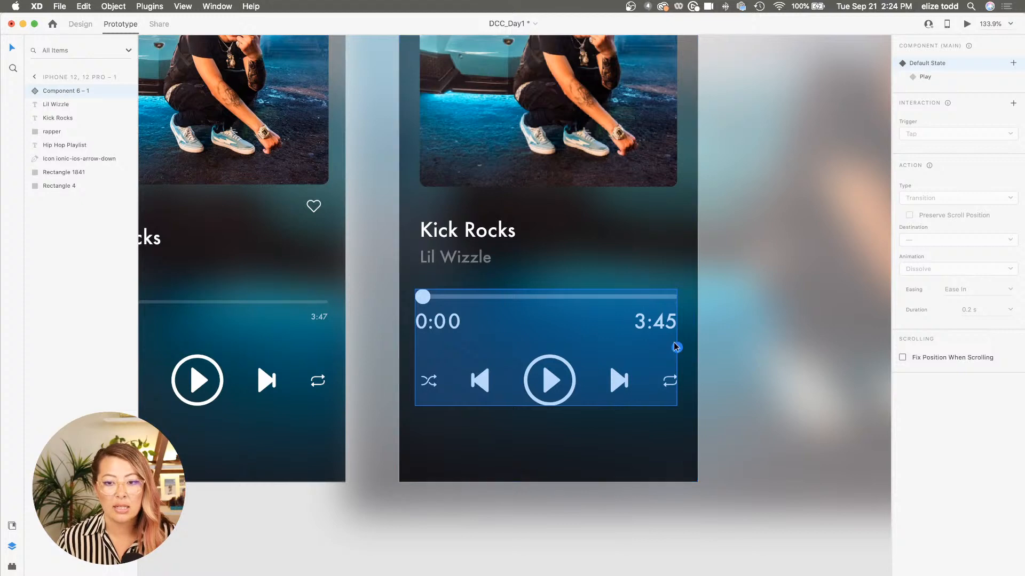
double_click(573, 377)
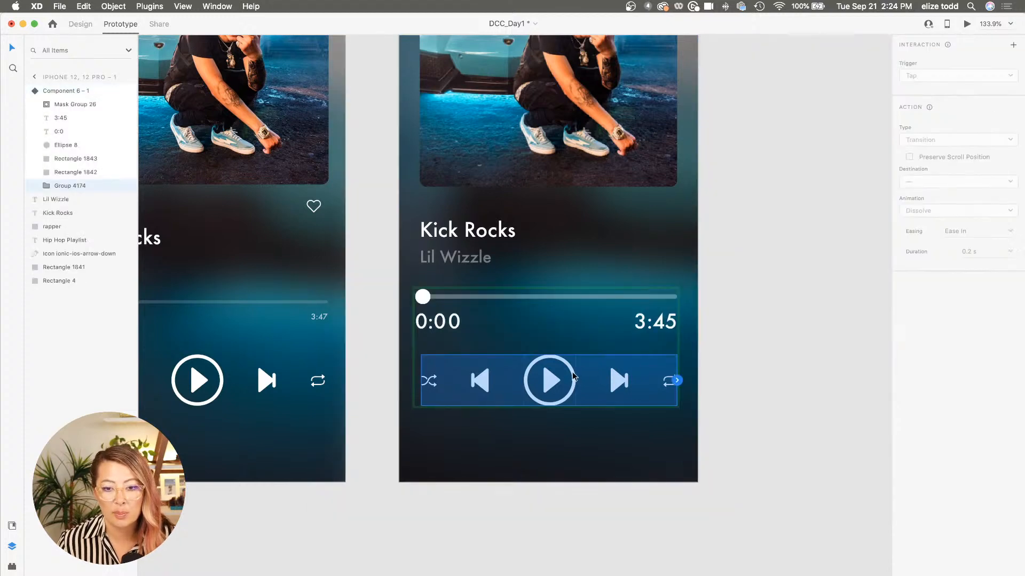
double_click(572, 376)
scroll(572, 376, up, 3)
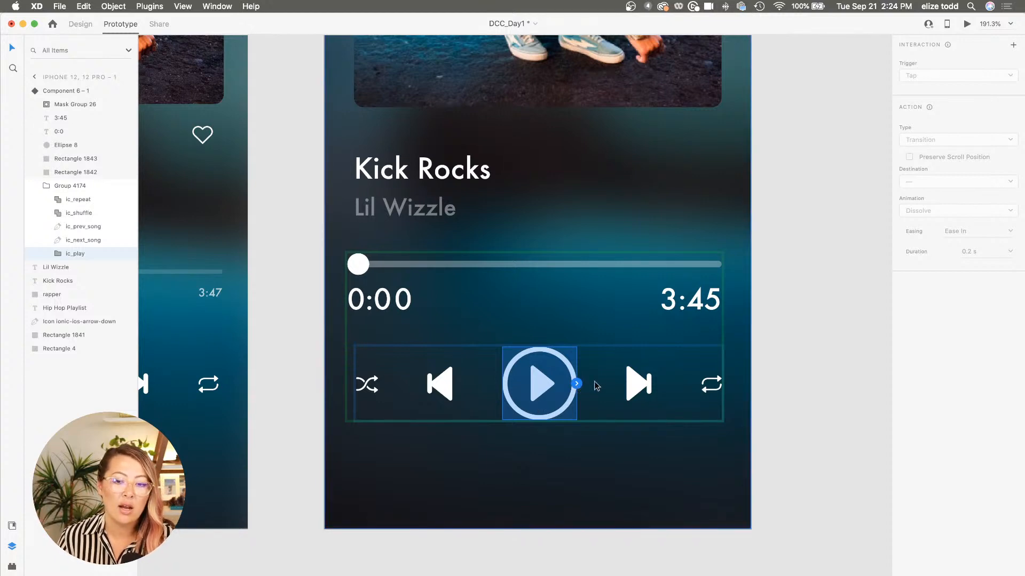
mouse_move(576, 383)
mouse_down()
mouse_move(755, 378)
mouse_move(579, 385)
mouse_up()
scroll(580, 383, up, 3)
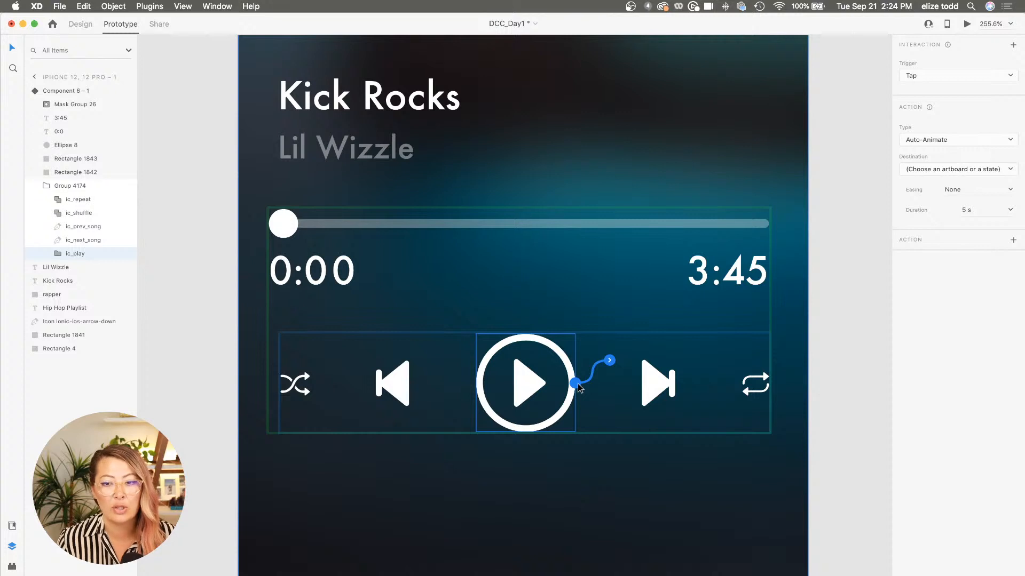
scroll(577, 383, down, 3)
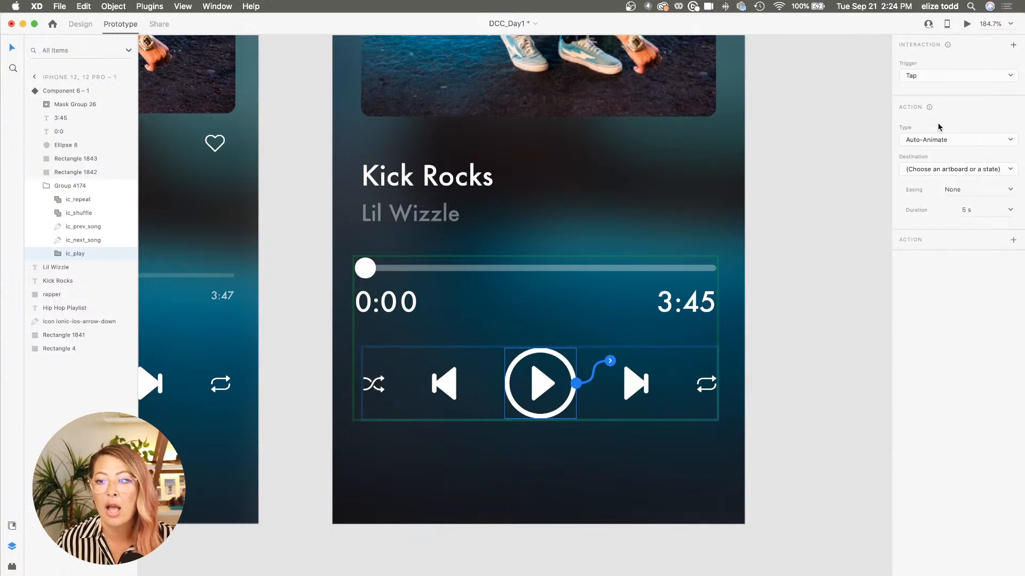
Set the play icon's interaction to a Tap trigger with Auto-Animate to the Play state
click(937, 76)
click(937, 75)
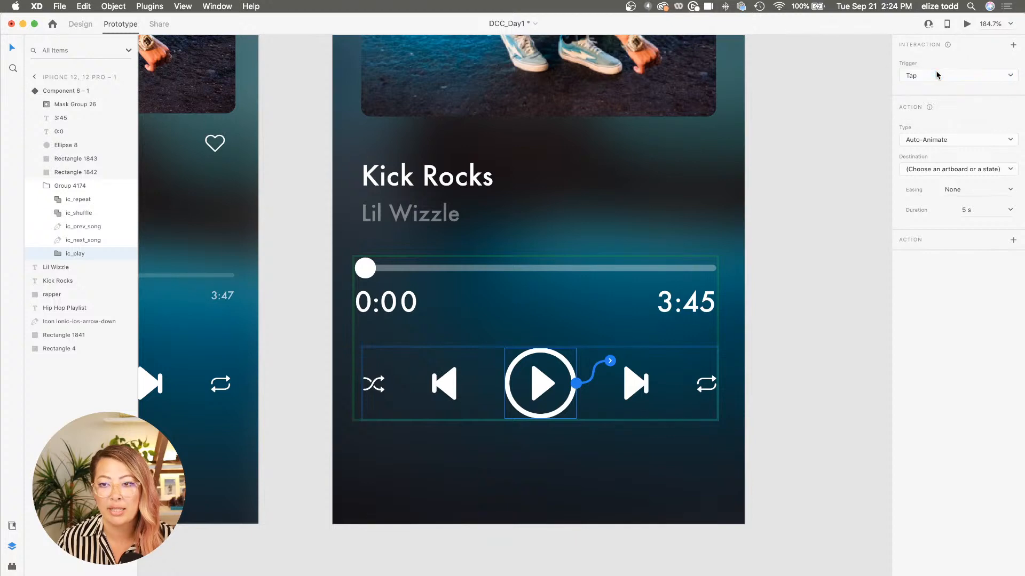
click(924, 138)
click(925, 140)
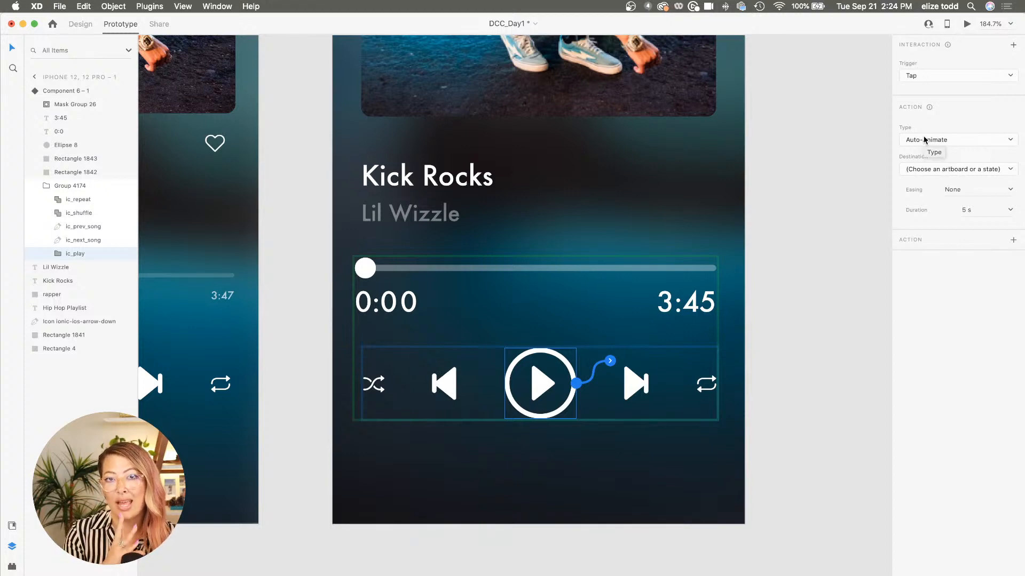
click(916, 169)
click(917, 185)
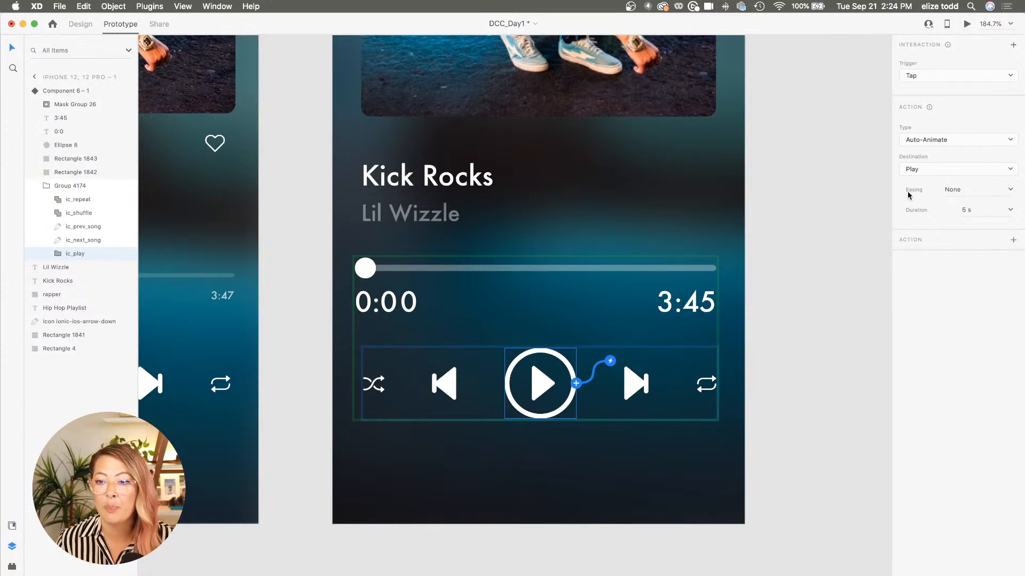
Use None as the easing and 5 s as the duration of the play icon's auto-animation
click(1010, 190)
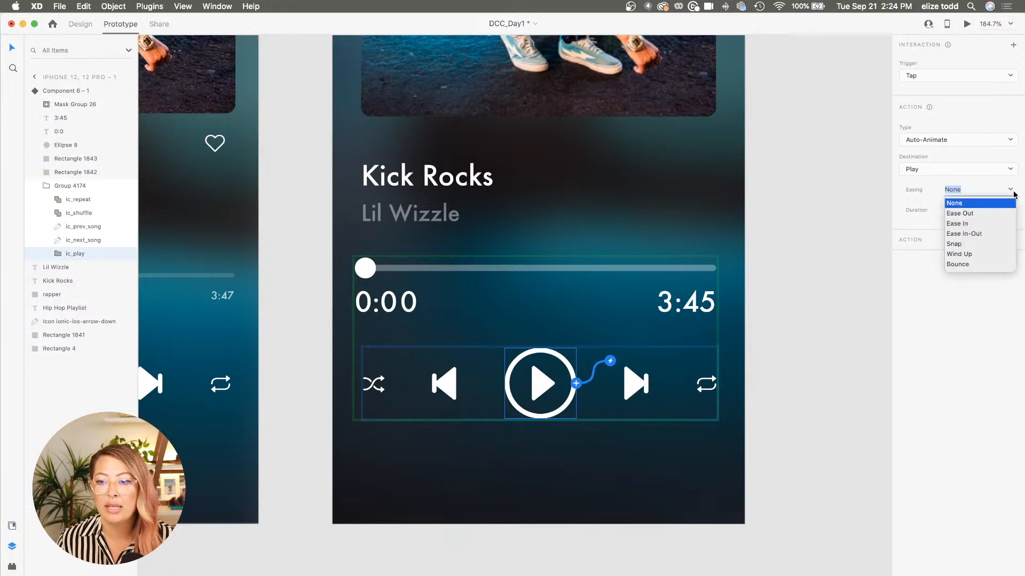
click(982, 207)
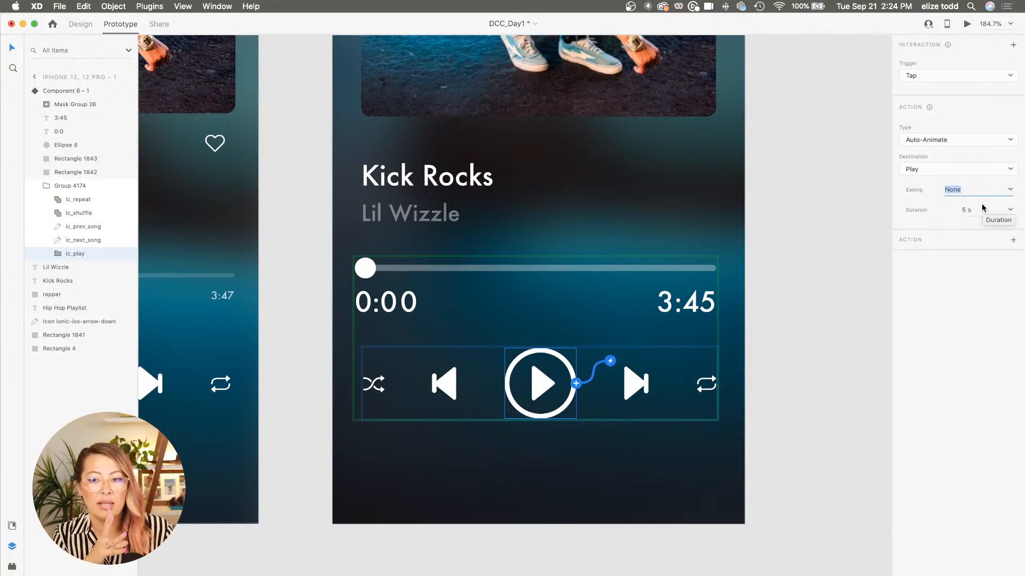
click(982, 207)
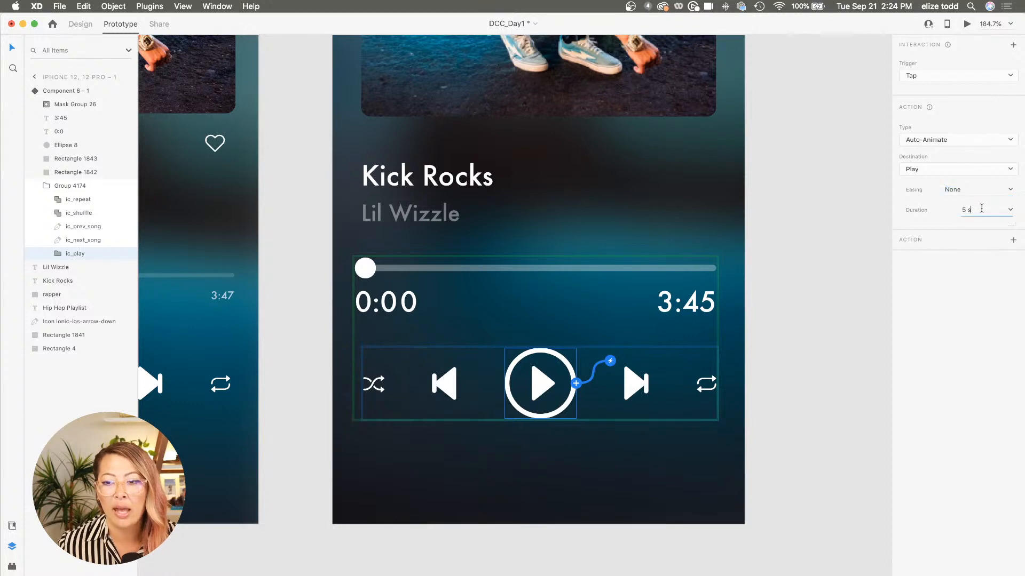
click(987, 209)
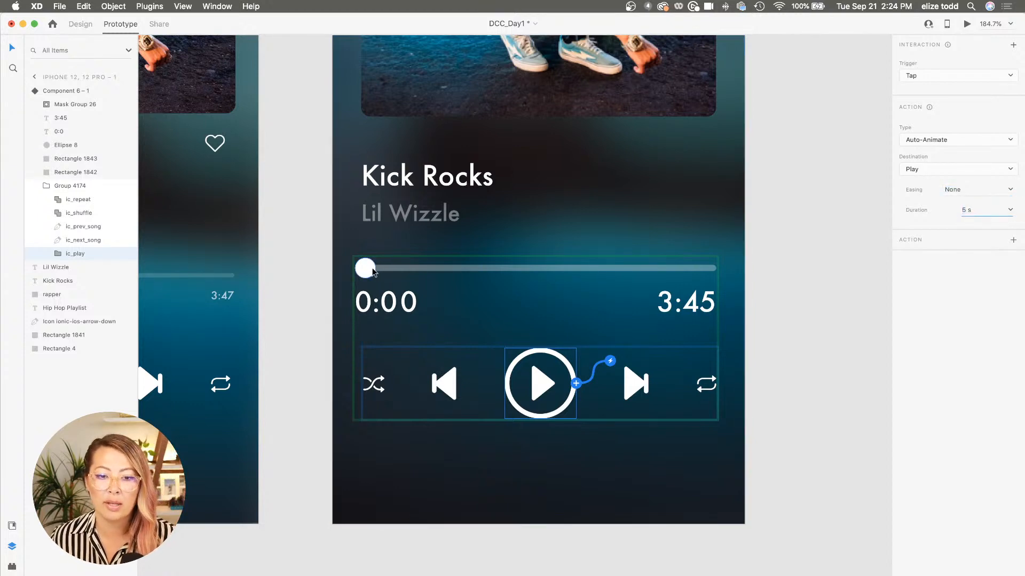
Reselect the play icon in the component and add an Audio Playback action to its tap interaction
scroll(399, 272, down, 5)
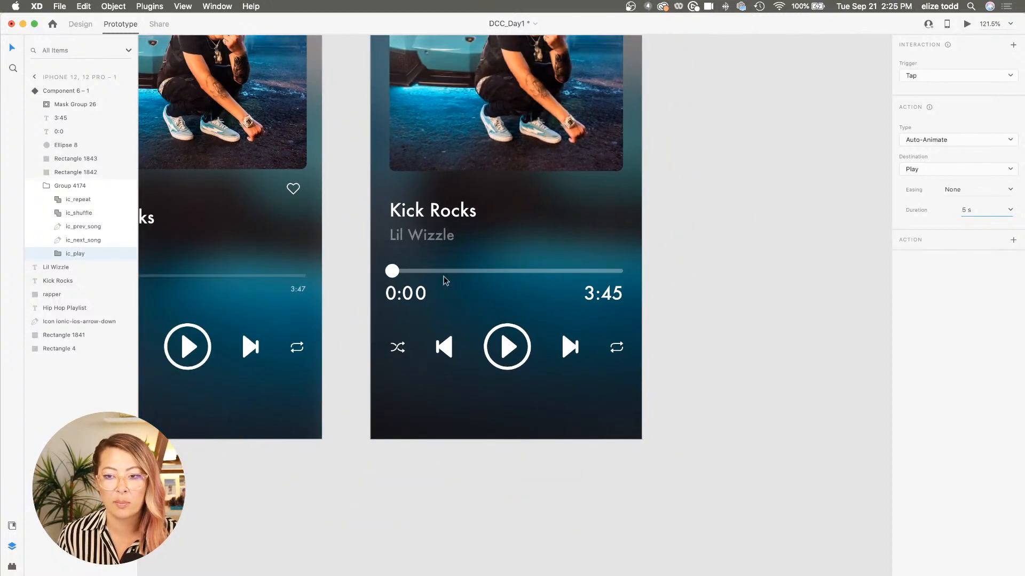
click(646, 308)
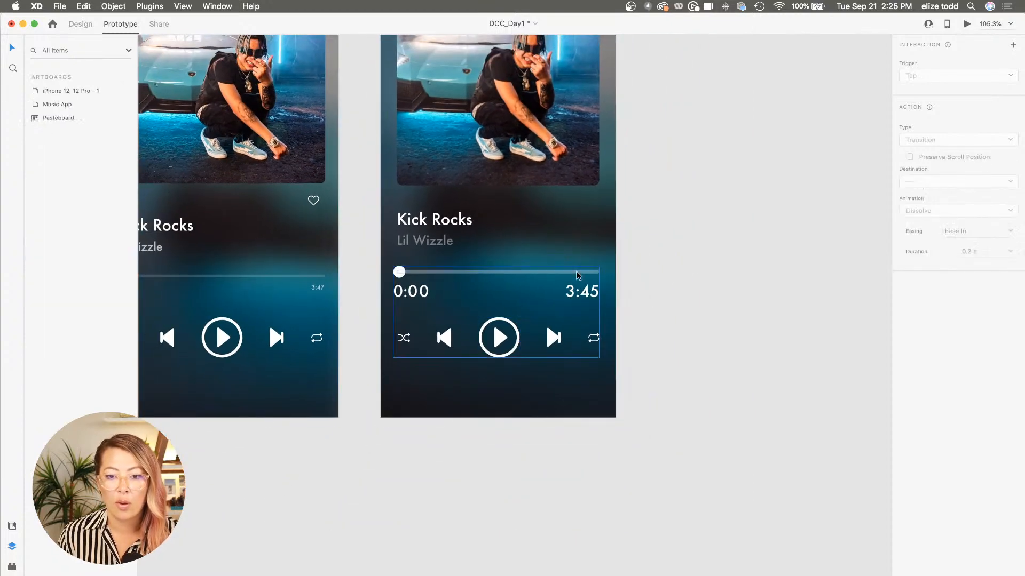
click(578, 276)
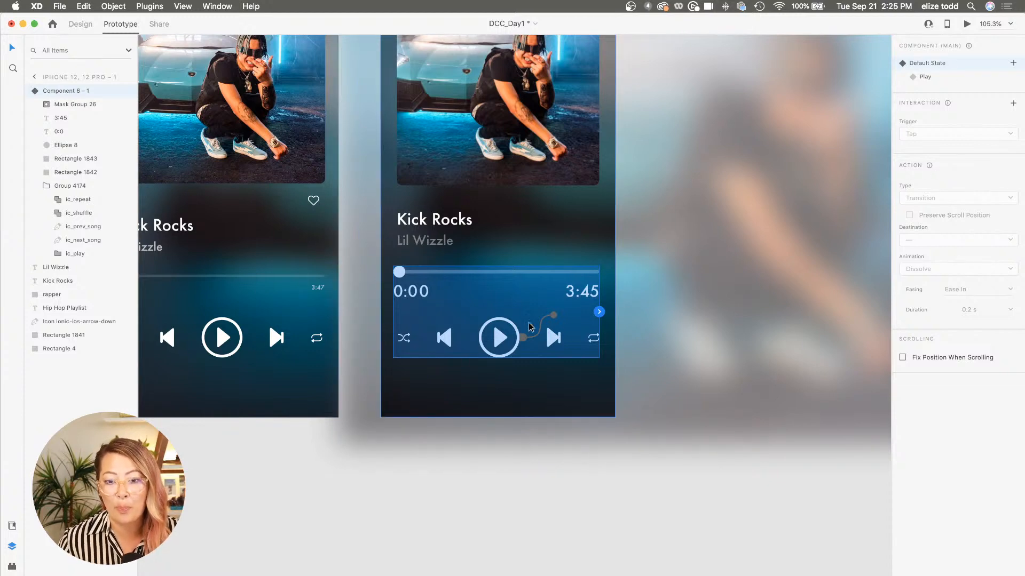
click(522, 340)
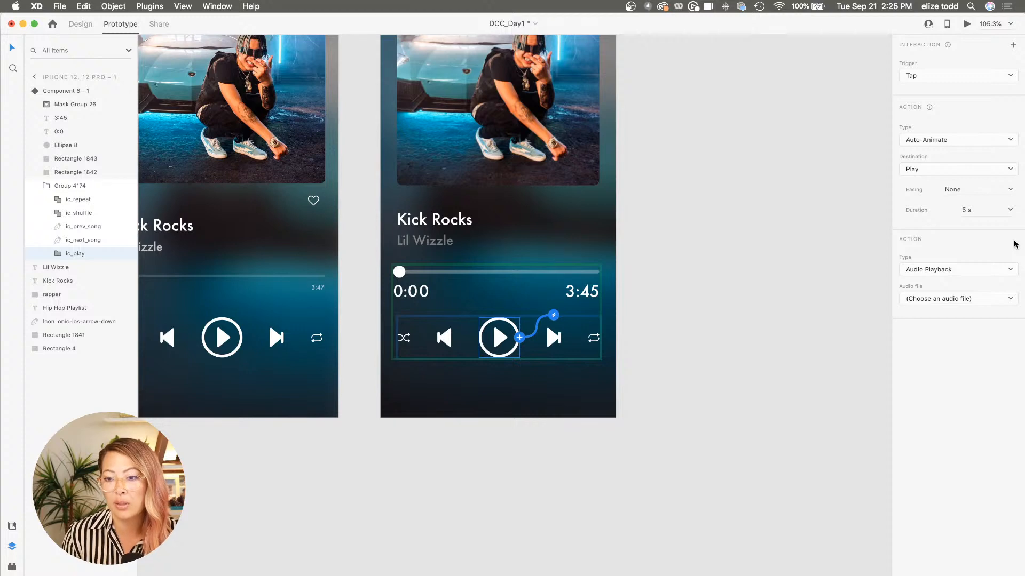
click(947, 299)
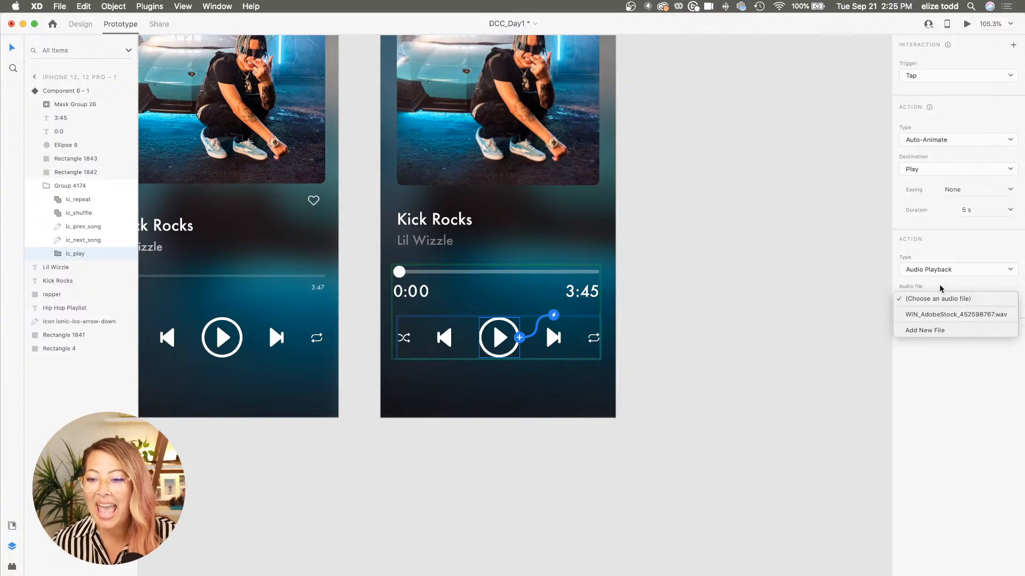
click(941, 296)
click(942, 298)
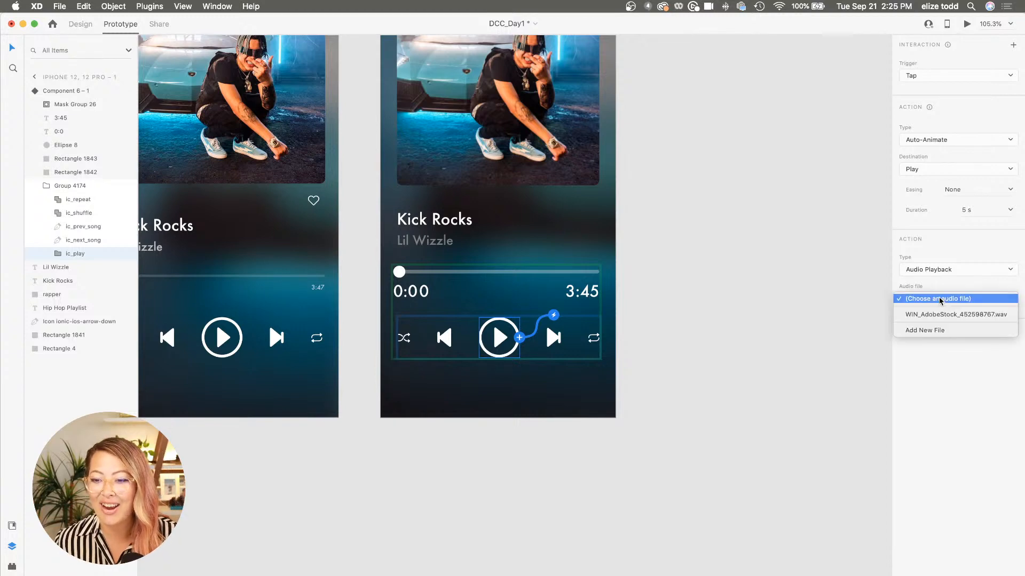
click(930, 330)
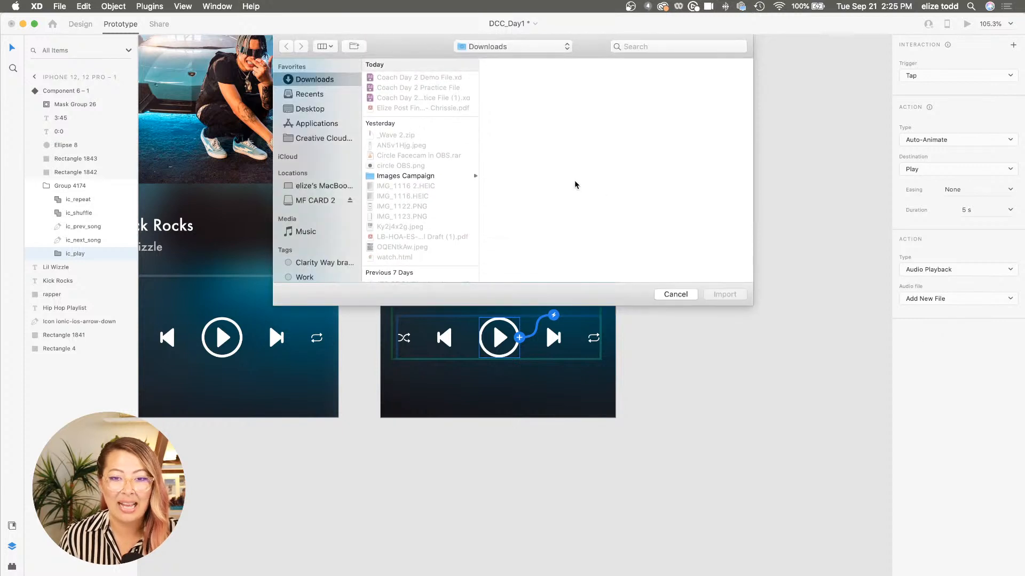
click(670, 295)
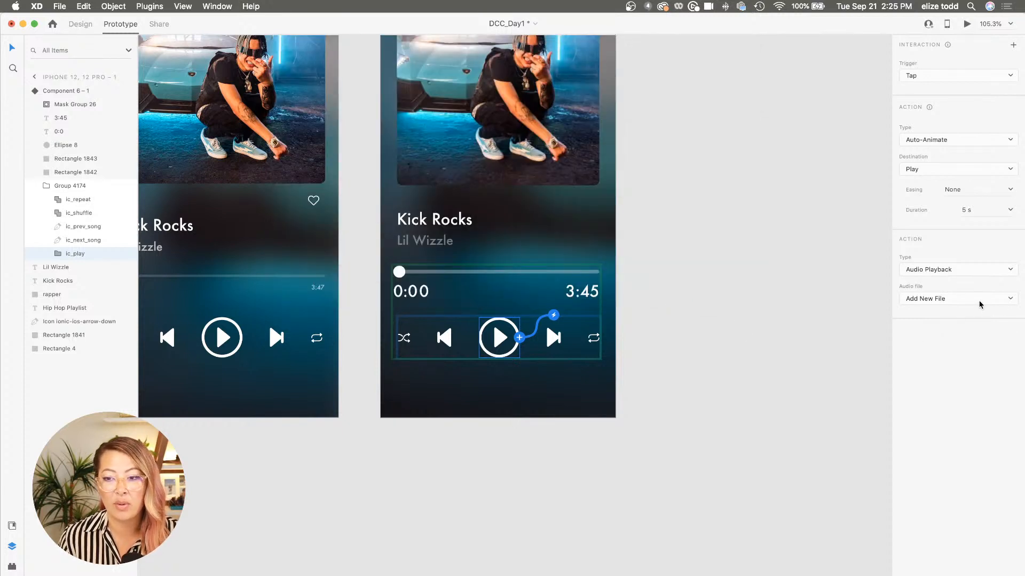
Assign WIN_AdobeStock_452598767.wav as the audio file of the play icon's Audio Playback action
click(979, 303)
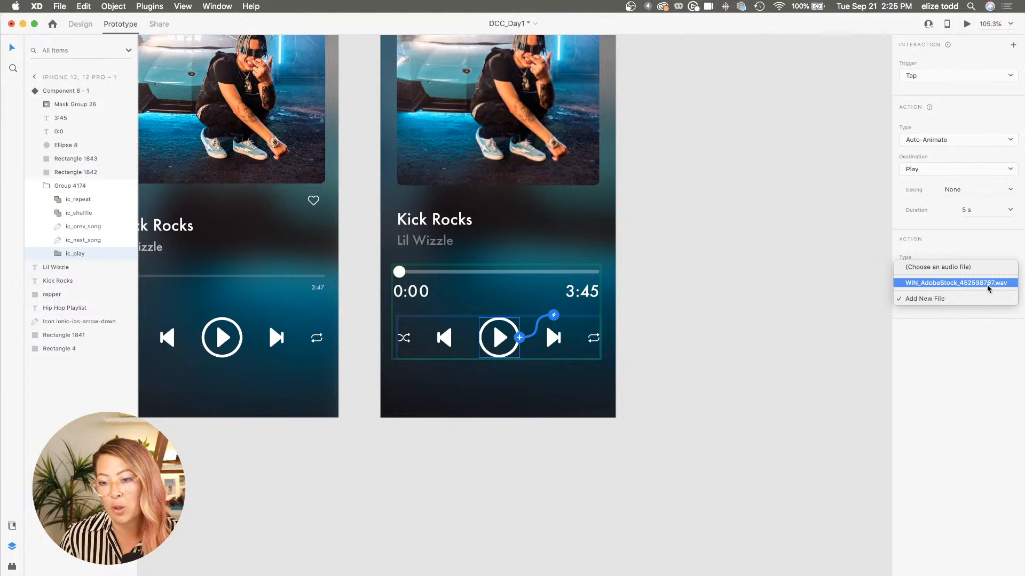
click(998, 287)
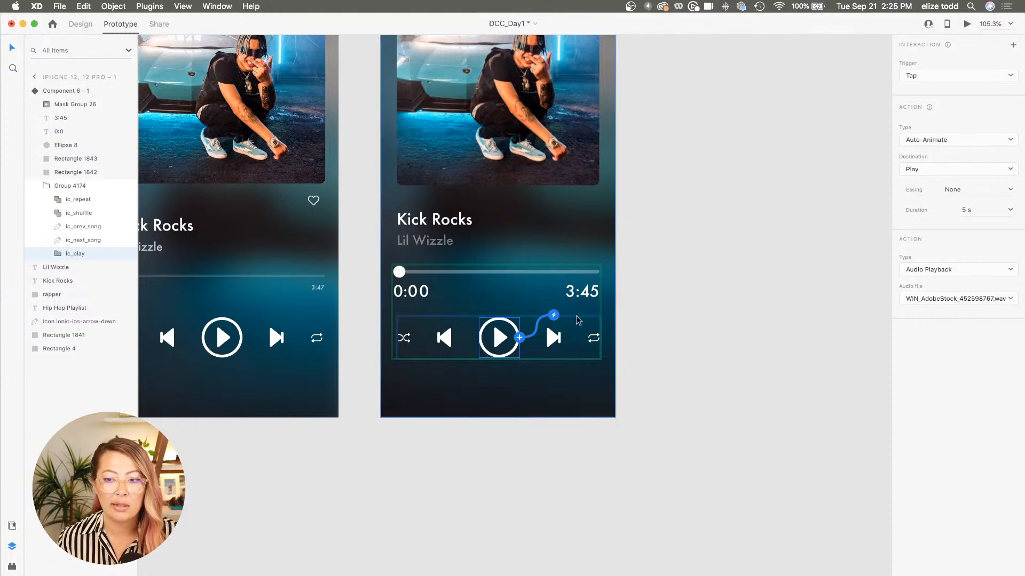
Preview the iPhone 12 artboard, run the play interaction to test its progress animation, and close the preview
scroll(578, 320, down, 5)
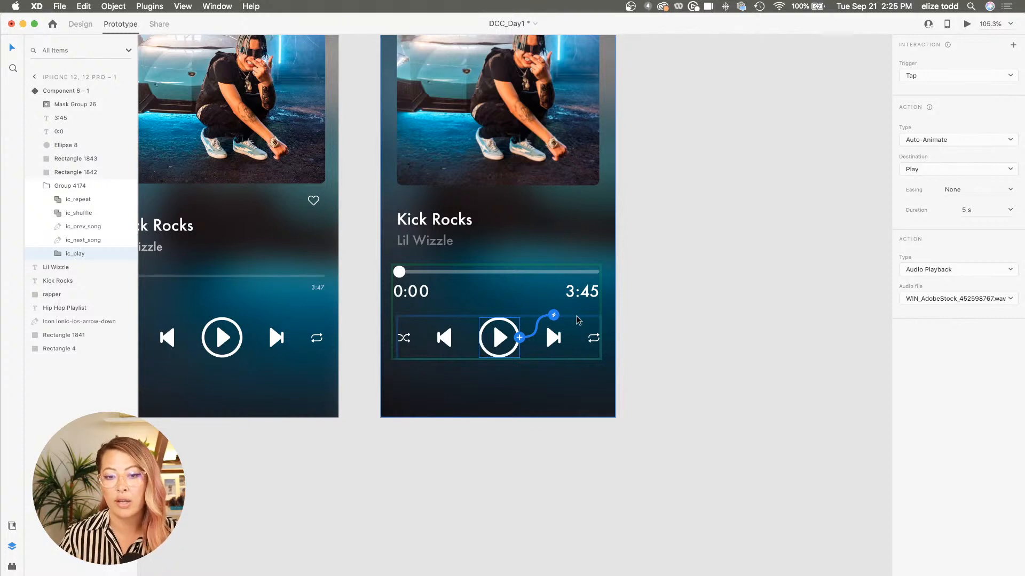
scroll(447, 96, up, 2)
click(446, 93)
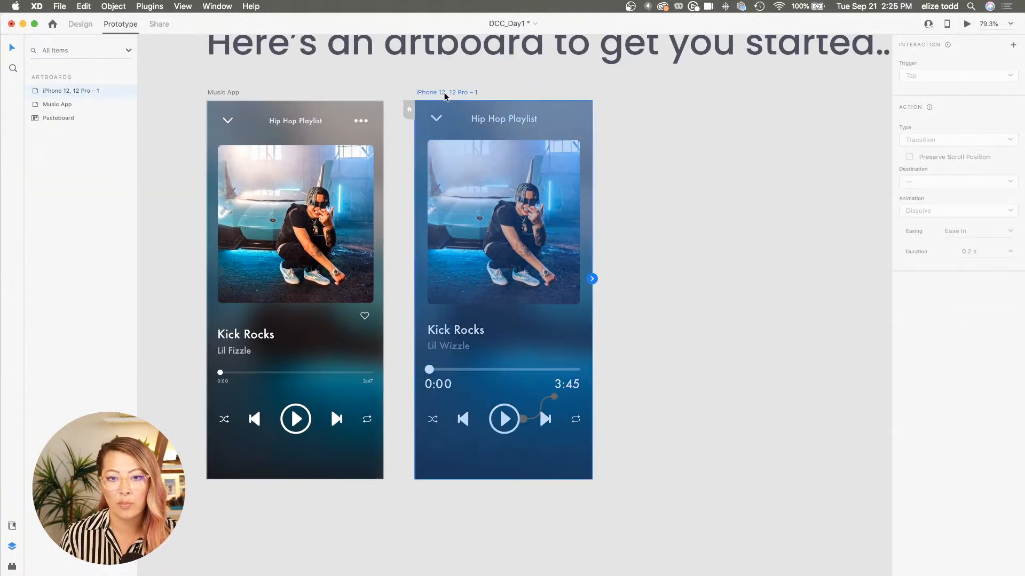
click(967, 23)
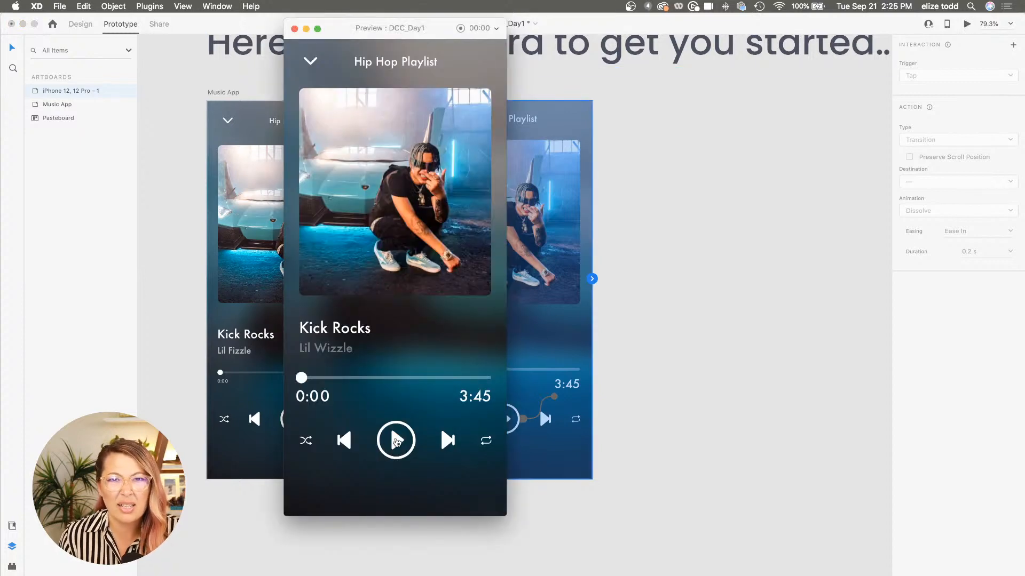
click(396, 441)
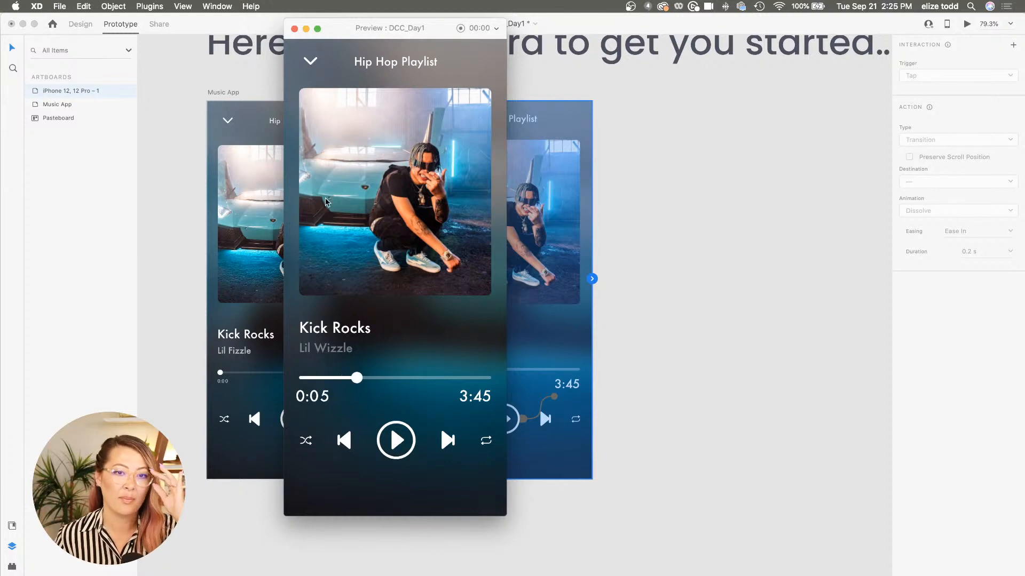
click(293, 30)
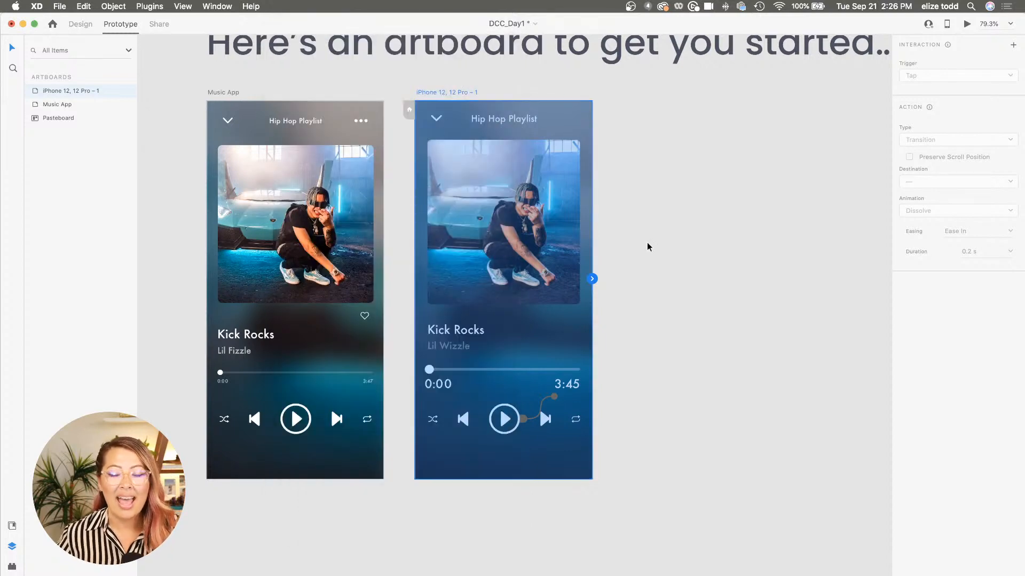
click(647, 246)
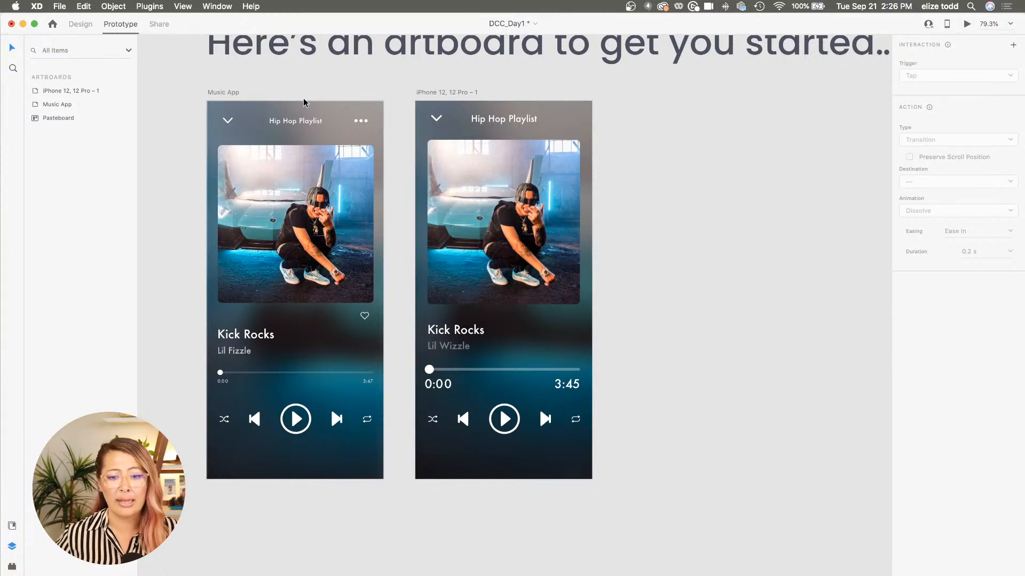
double_click(503, 422)
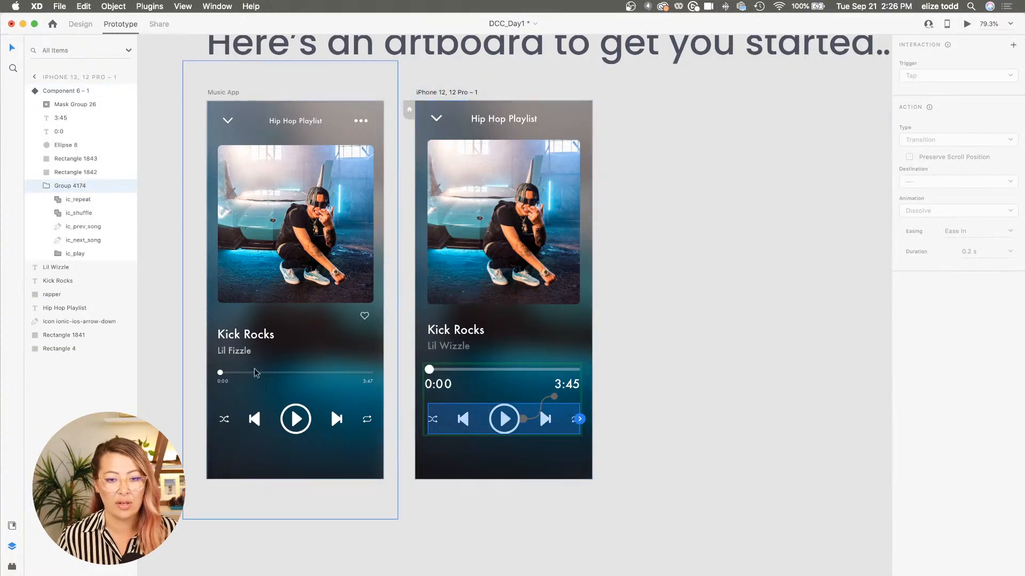
scroll(382, 255, down, 3)
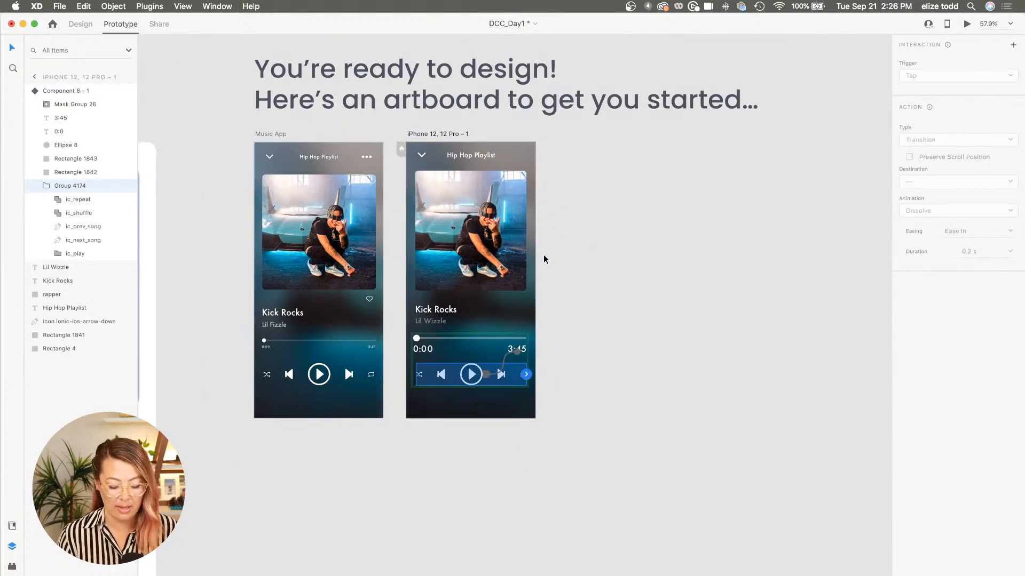
Duplicate the iPhone 12, 12 Pro – 1 artboard with the finished music player
click(545, 260)
click(442, 133)
key(super+d)
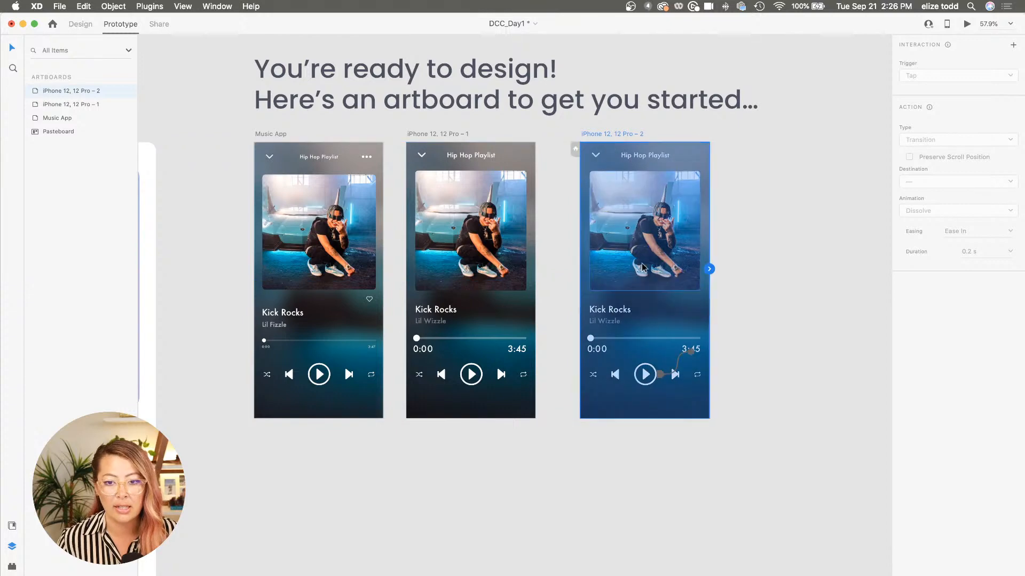
Examine the play icon's tap interaction on the duplicated artboard and its available Auto-Animate destinations, leaving the setting as is
double_click(645, 374)
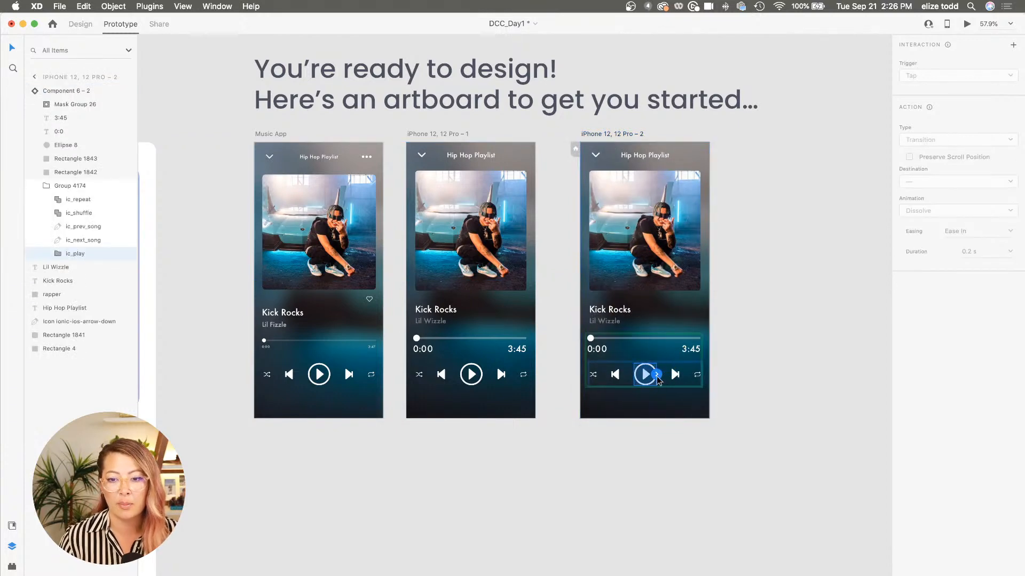
scroll(658, 377, up, 2)
click(657, 375)
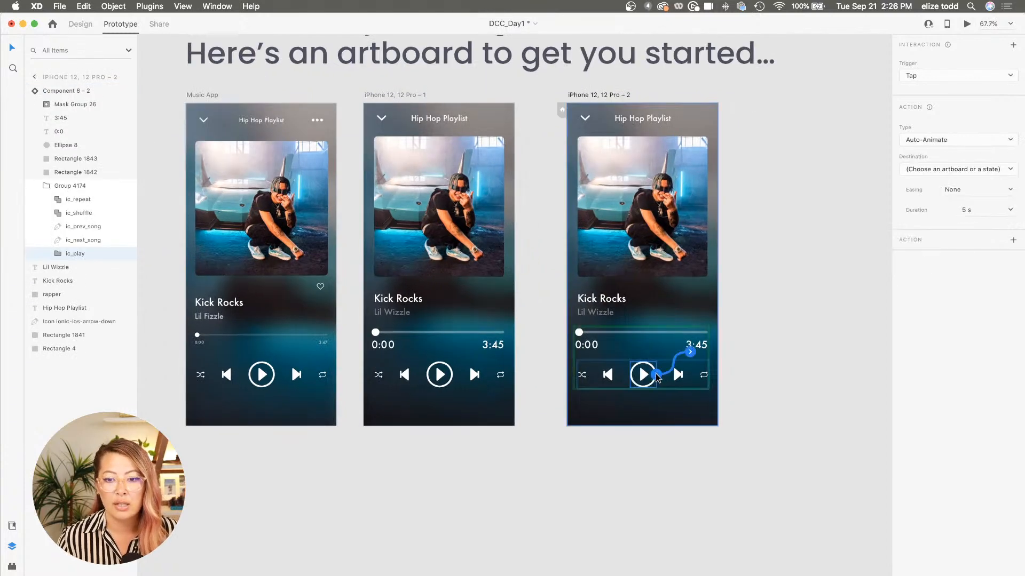
click(942, 169)
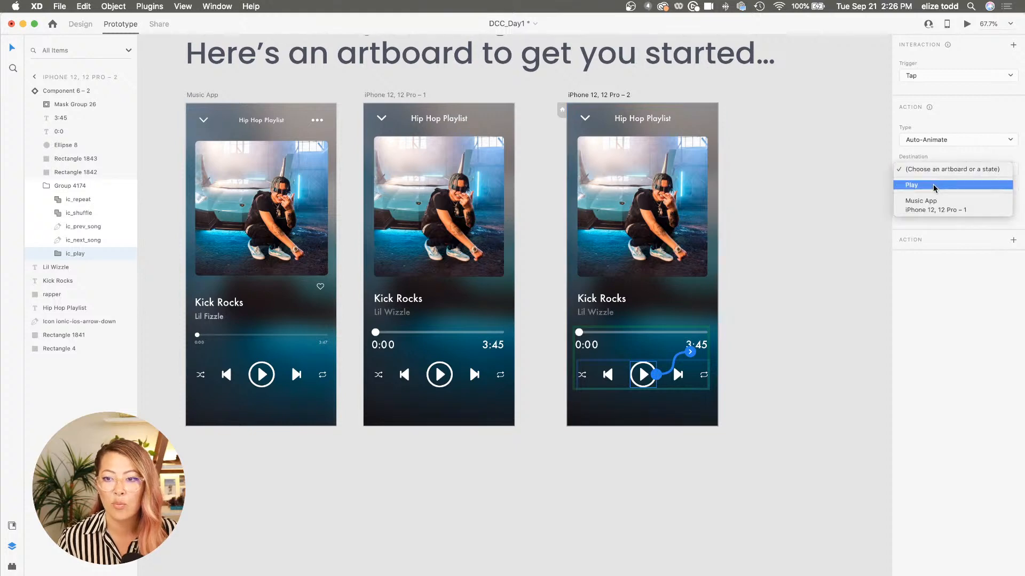
click(996, 170)
click(737, 199)
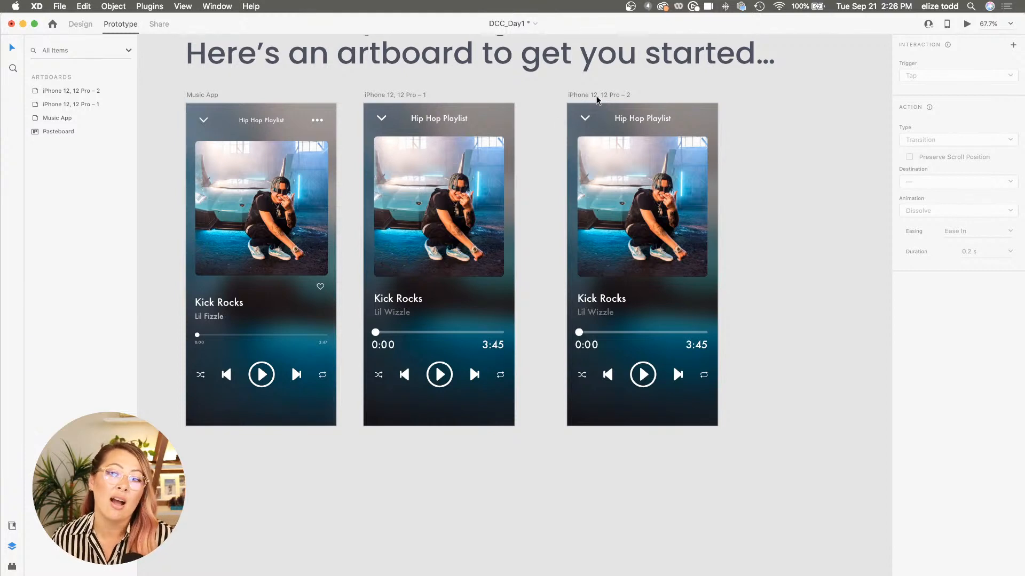
Move the iPhone 12, 12 Pro – 2 artboard closer to the iPhone 12, 12 Pro – 1 artboard and deselect it
drag(593, 96, 561, 99)
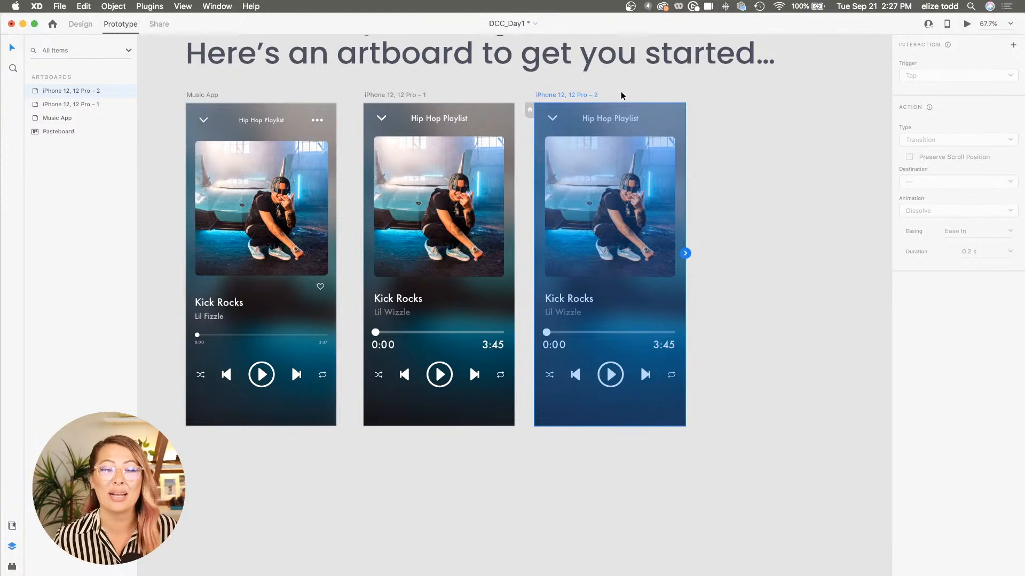
click(676, 101)
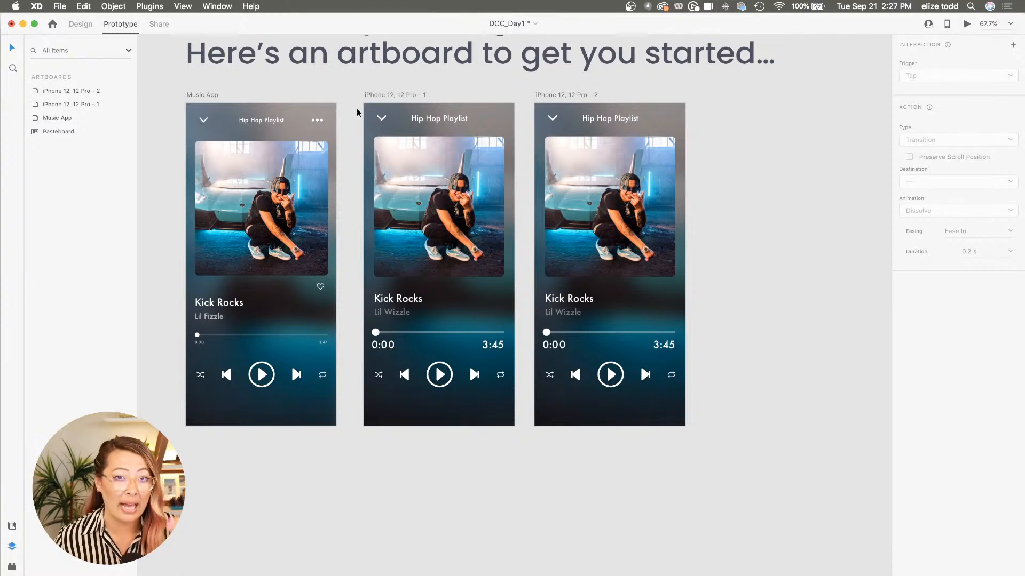
Export the iPhone 12, 12 Pro – 2 artboard to the Downloads folder as a PNG using the Design export option
click(560, 95)
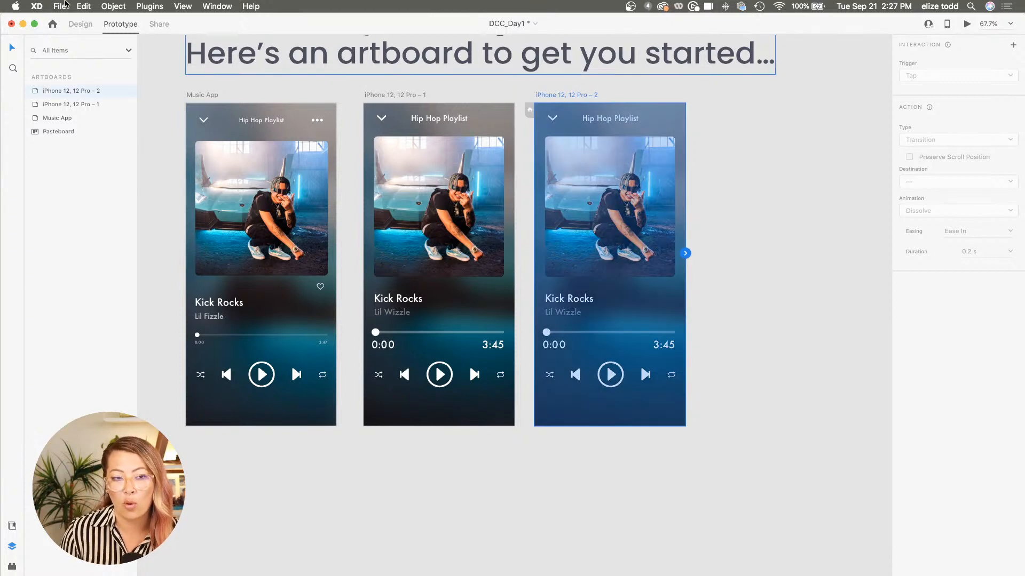
click(59, 6)
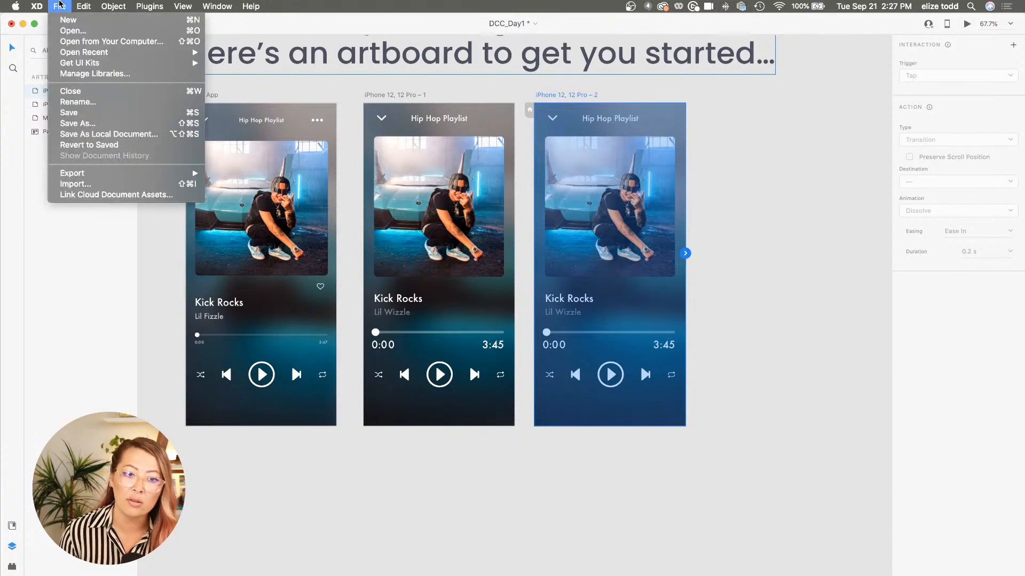
mouse_move(75, 175)
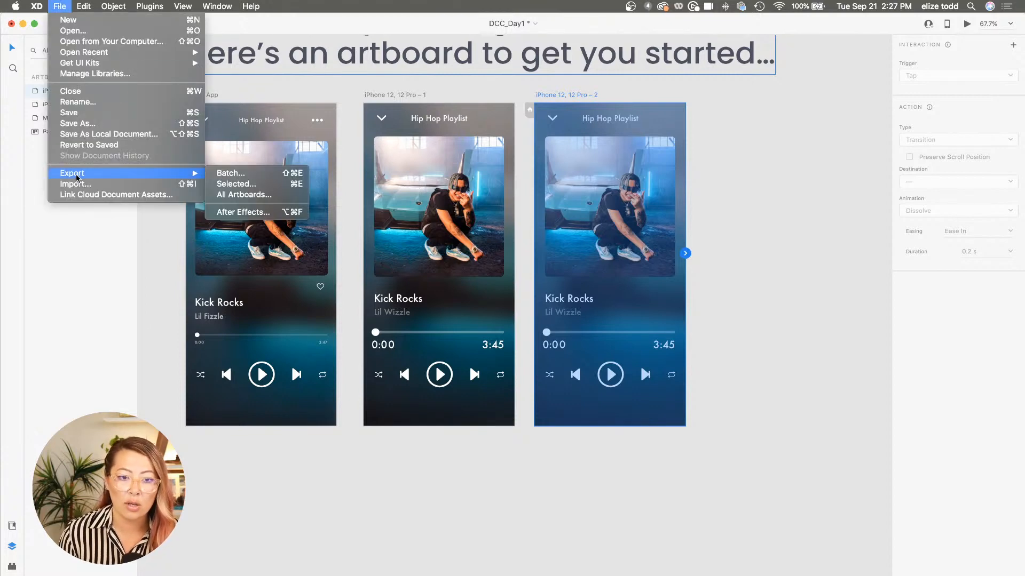
click(250, 185)
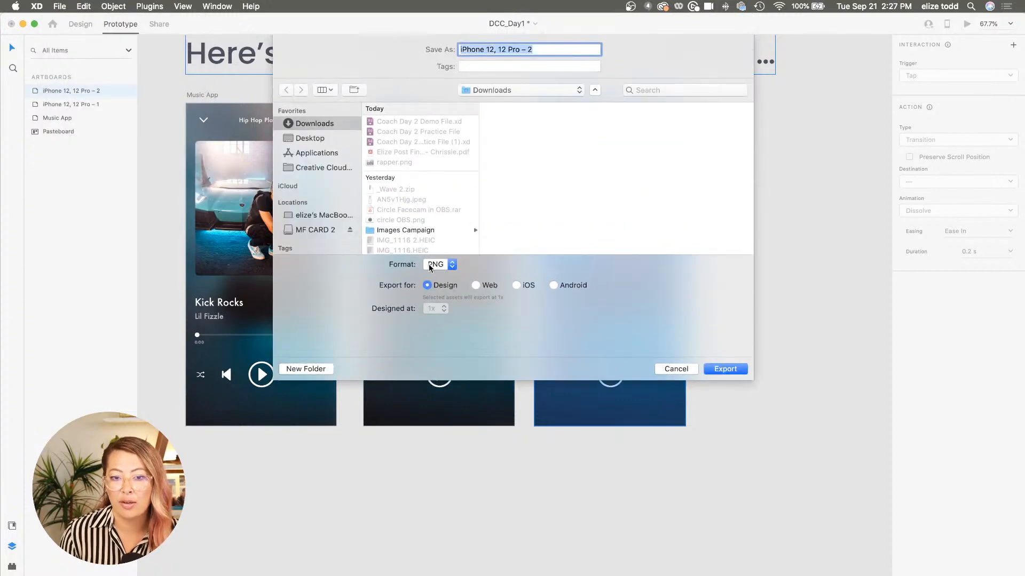
click(726, 369)
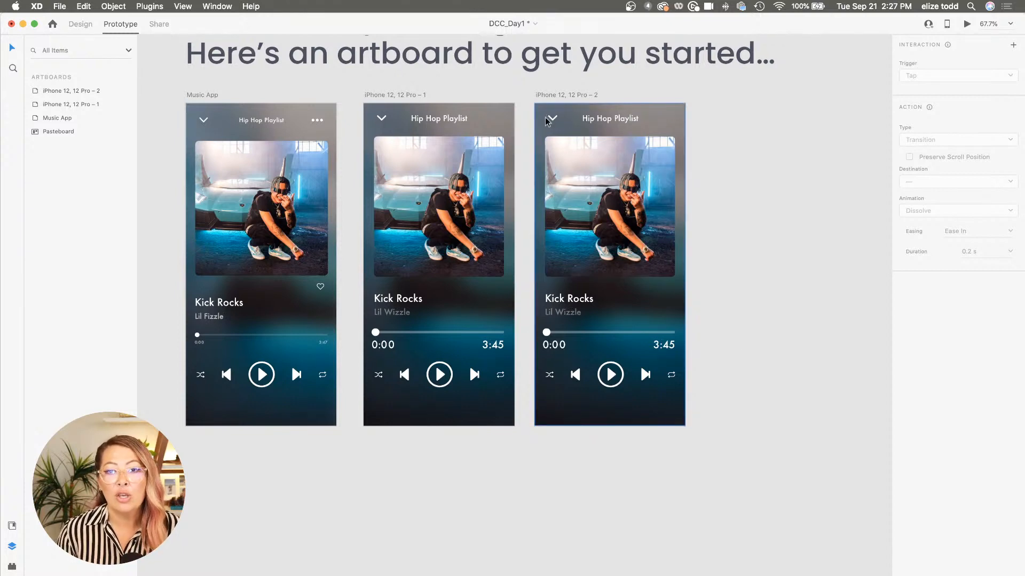
Create a Design Review share link for the iPhone 12, 12 Pro – 2 artboard, open to anyone with the link, and copy it
click(545, 96)
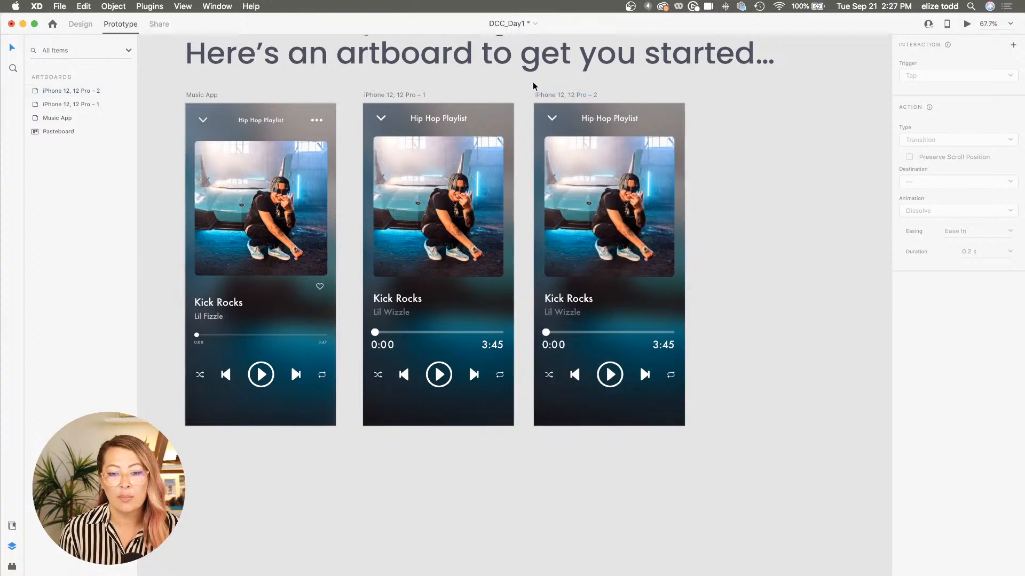
key(super+minus)
click(80, 24)
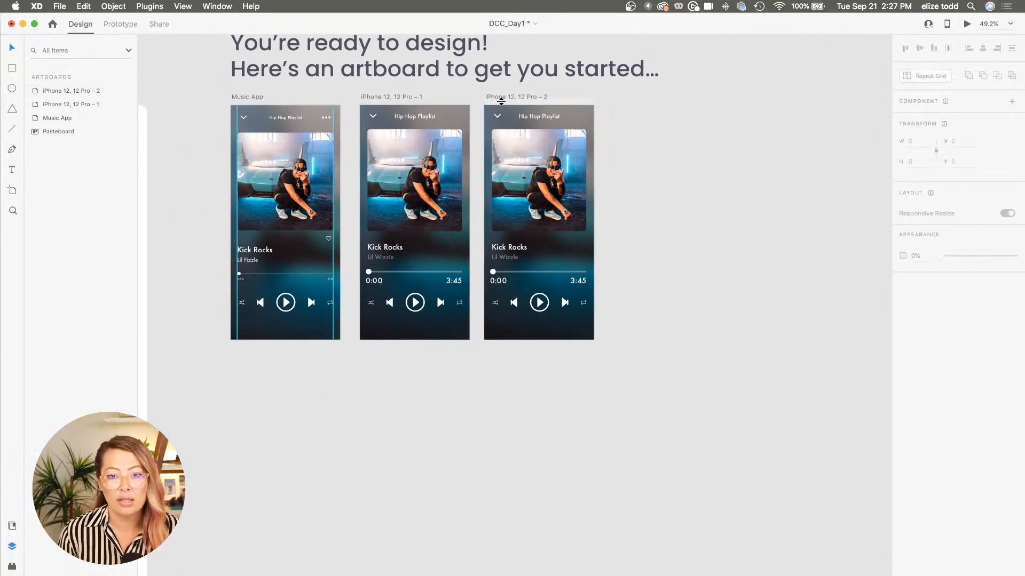
click(499, 98)
scroll(503, 102, up, 5)
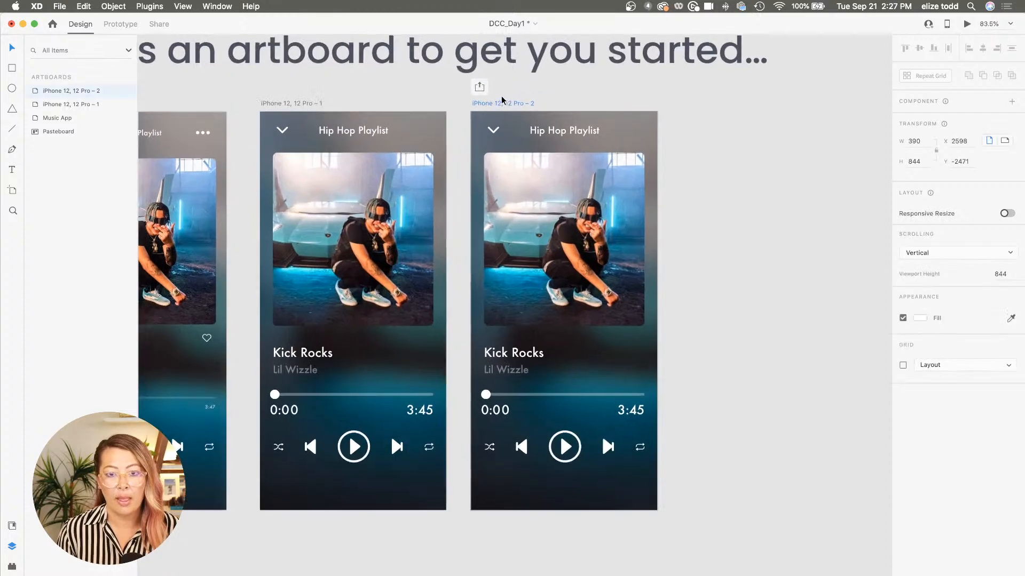
click(451, 126)
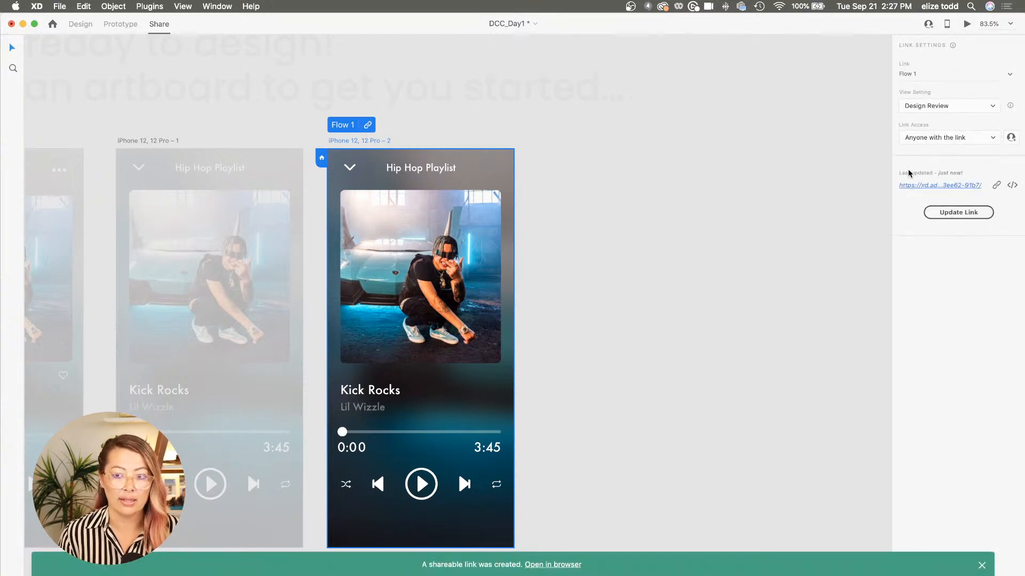
click(996, 187)
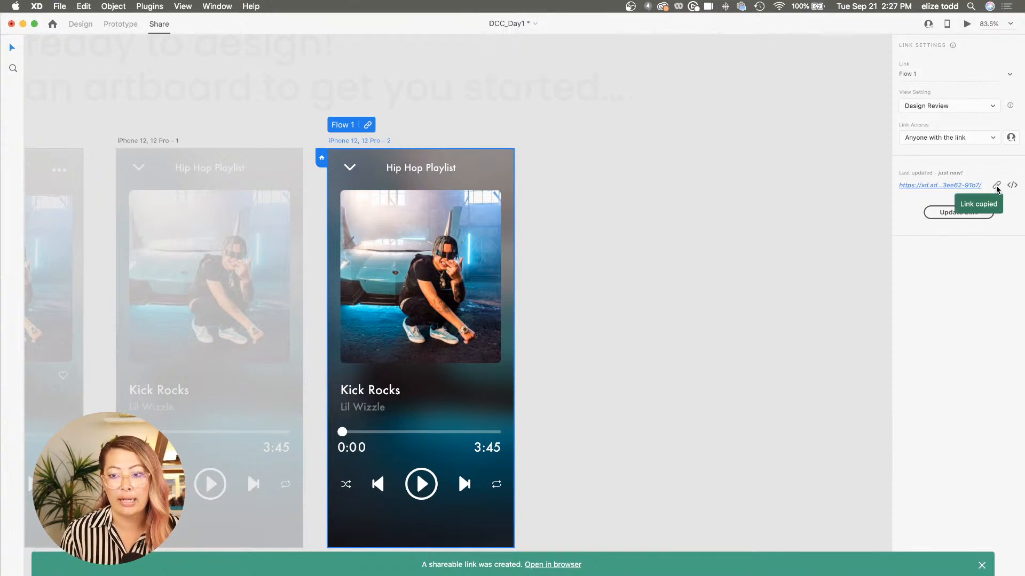